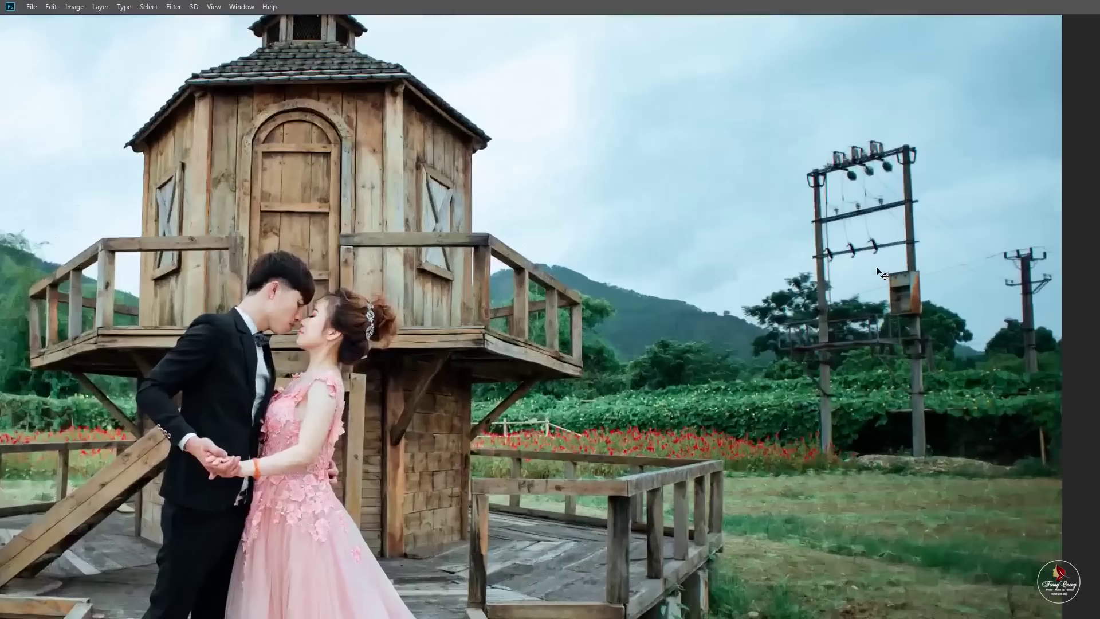
# - Clone sky over the left pole's top insulators and upper crossbar
pyautogui.scroll(3, 880, 274)
pyautogui.rightClick(526, 274)
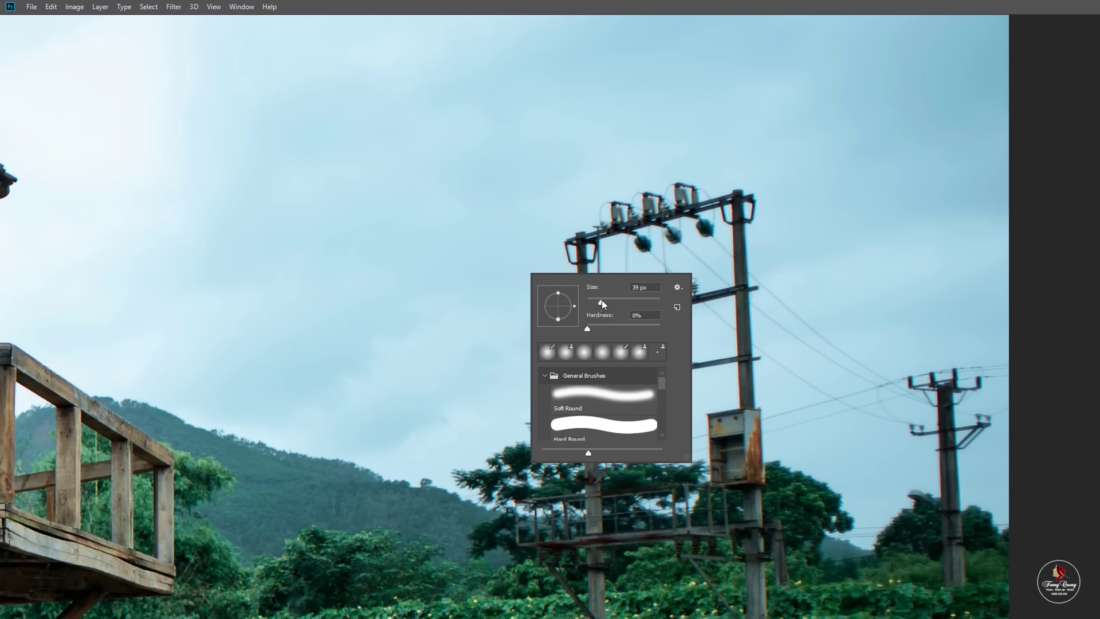
pyautogui.press('Return')
pyautogui.keyDown('alt'); pyautogui.click(788, 97); pyautogui.keyUp('alt')
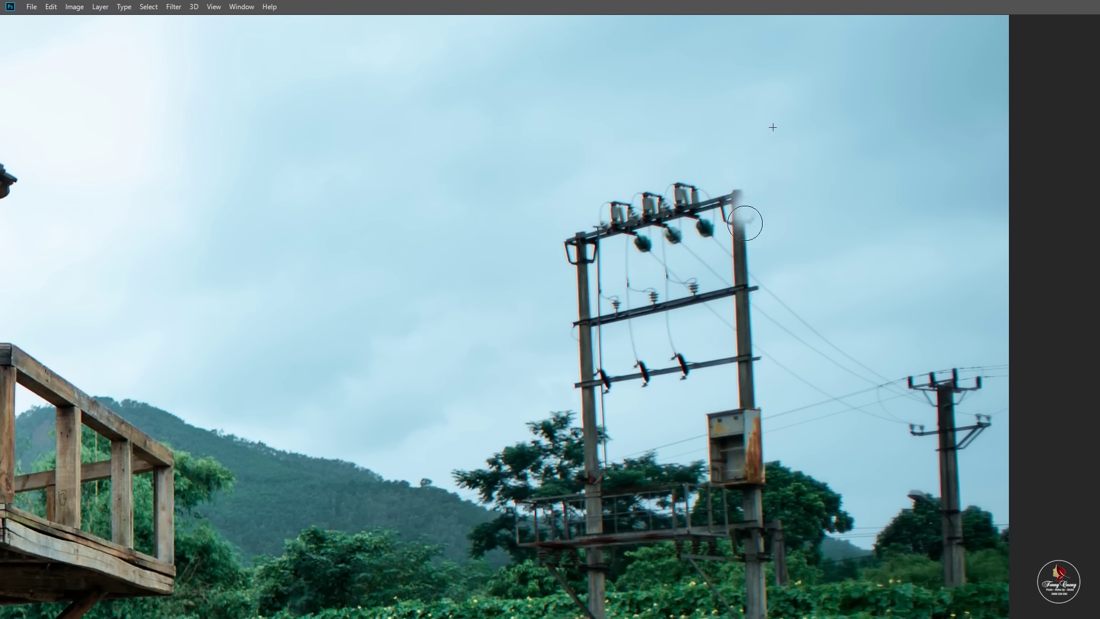
pyautogui.moveTo(731, 195); pyautogui.dragTo(720, 232)
# - Clone sky over the remaining left crossbar and the right pole's top and insulators
pyautogui.hotkey('ctrl', '0')
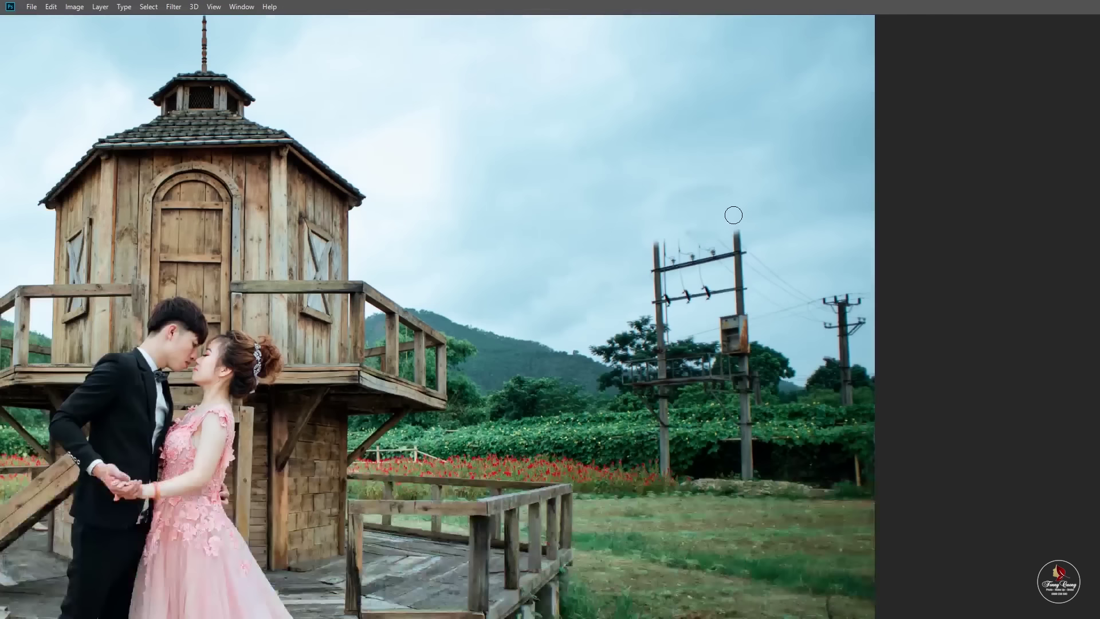
pyautogui.rightClick(732, 216)
pyautogui.press('Return')
pyautogui.moveTo(679, 263)
pyautogui.mouseDown()
pyautogui.moveTo(694, 262)
pyautogui.moveTo(634, 253)
pyautogui.moveTo(654, 283)
pyautogui.moveTo(751, 264)
pyautogui.mouseUp()
pyautogui.moveTo(844, 292)
pyautogui.mouseDown()
pyautogui.moveTo(816, 283)
pyautogui.moveTo(714, 300)
pyautogui.moveTo(847, 312)
pyautogui.moveTo(607, 283)
pyautogui.moveTo(768, 319)
pyautogui.moveTo(862, 320)
pyautogui.mouseUp()
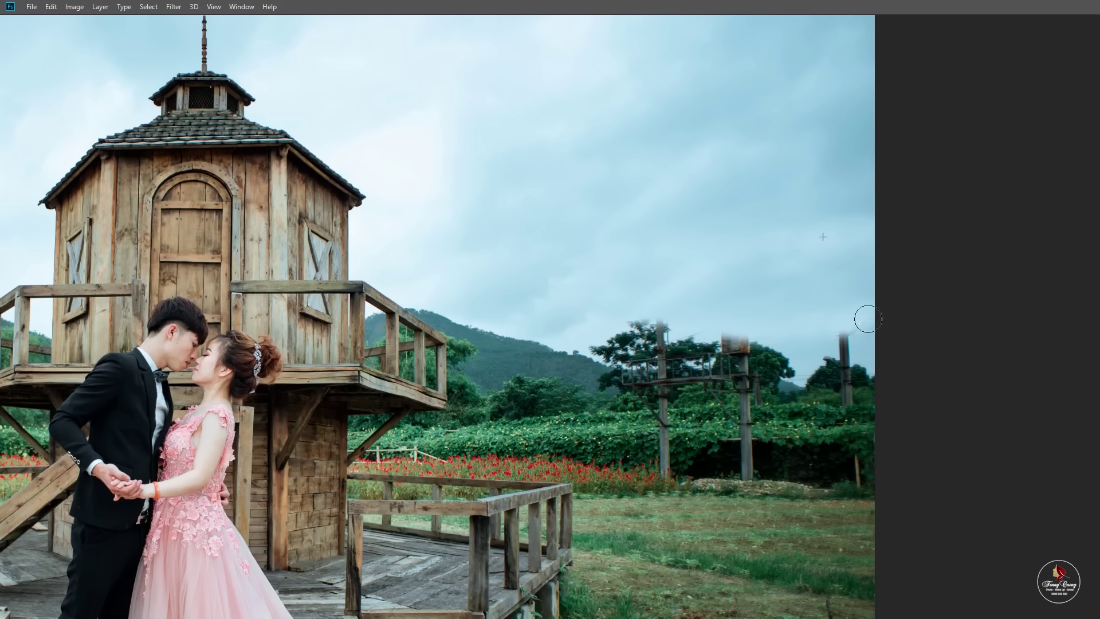
pyautogui.scroll(3, 852, 326)
pyautogui.scroll(-3, 577, 283)
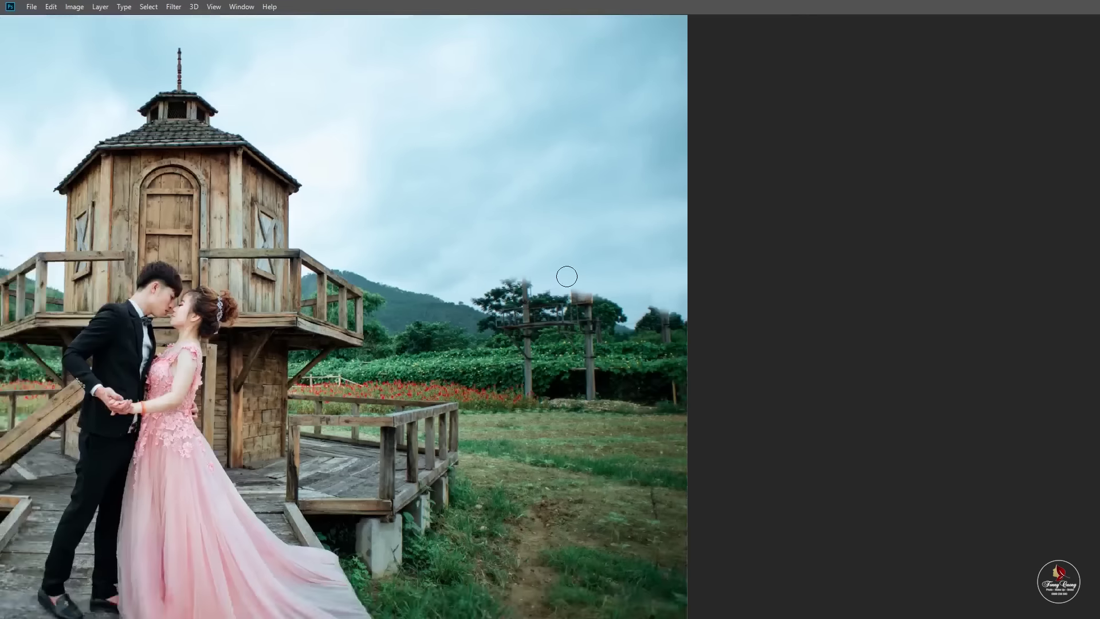
pyautogui.moveTo(565, 275)
pyautogui.mouseDown()
pyautogui.moveTo(948, 292)
pyautogui.moveTo(560, 286)
pyautogui.mouseUp()
pyautogui.scroll(2, 560, 287)
# - Enlarge the clone brush and cover the pole base with red flowers and foliage
pyautogui.scroll(-3, 601, 292)
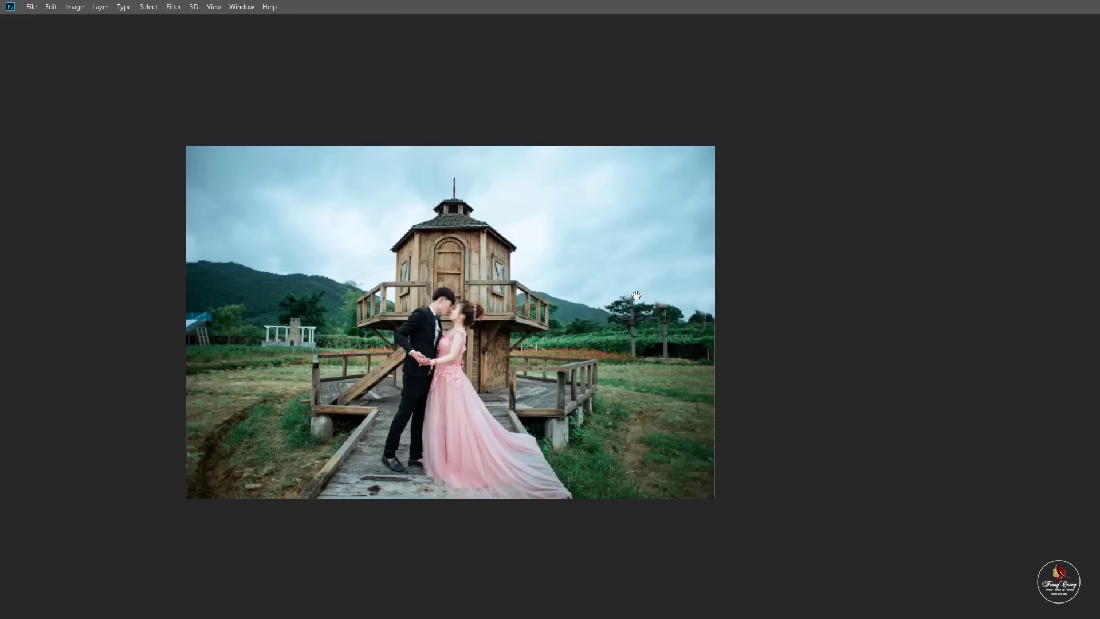
pyautogui.scroll(1, 644, 296)
pyautogui.scroll(3, 682, 337)
pyautogui.rightClick(585, 321)
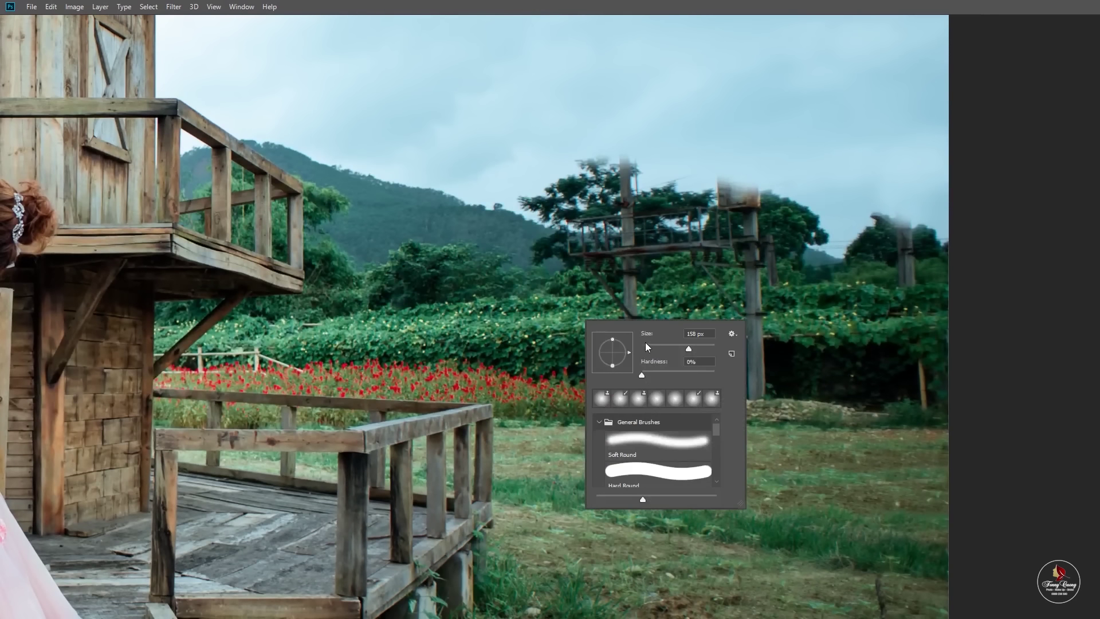
pyautogui.press('Escape')
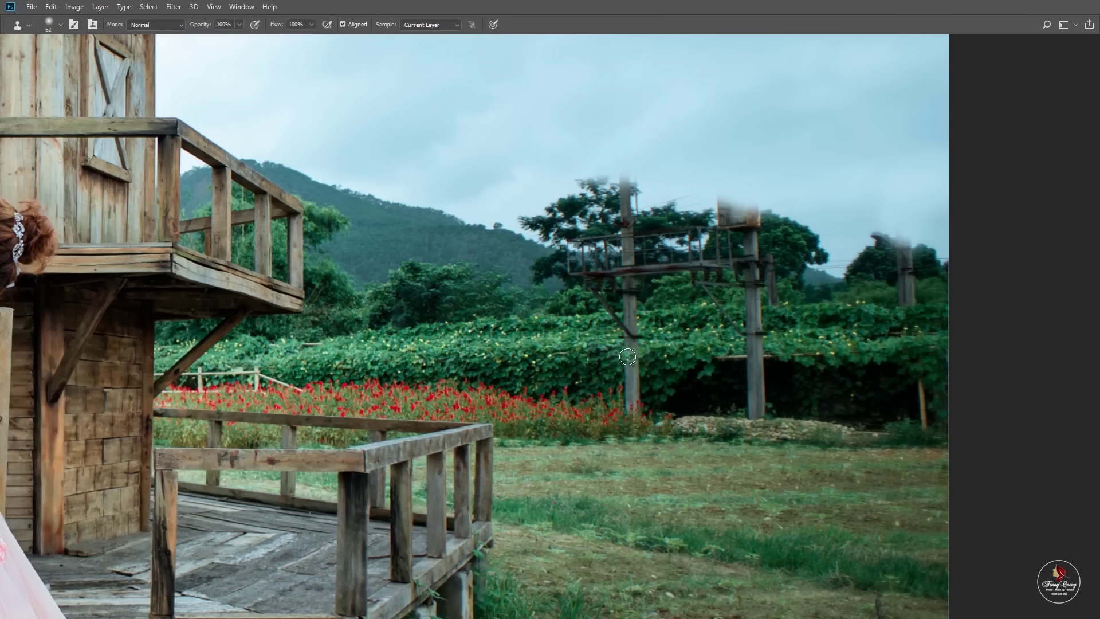
pyautogui.moveTo(635, 385); pyautogui.dragTo(682, 395)
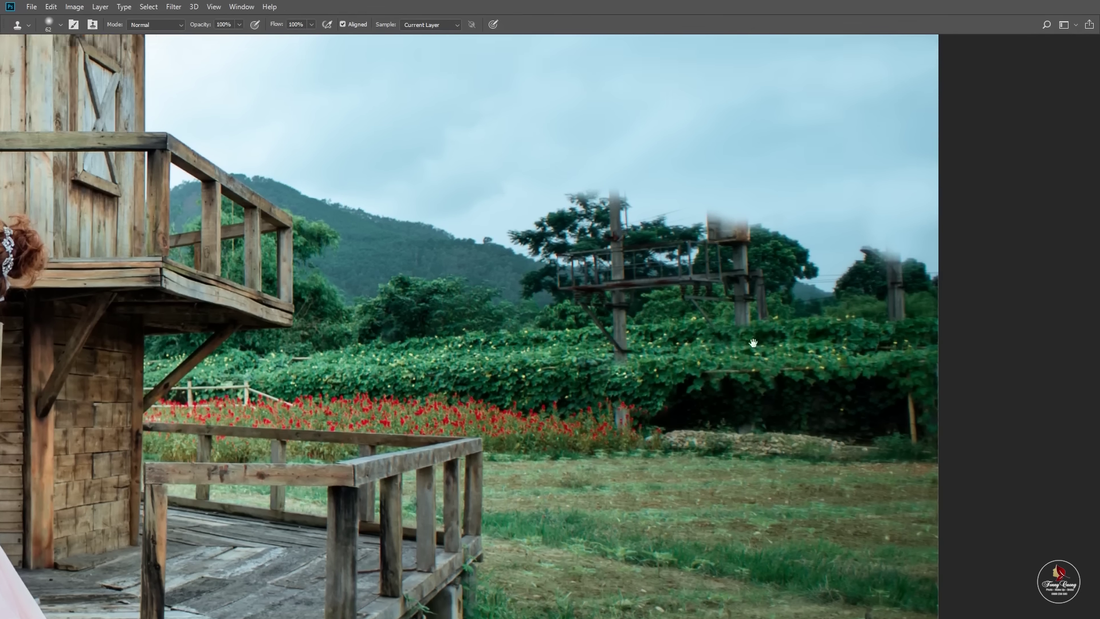
# - Clone foliage over the pole section near its crossbar
pyautogui.moveTo(739, 332); pyautogui.dragTo(653, 389)
pyautogui.moveTo(705, 328)
pyautogui.mouseDown()
pyautogui.moveTo(652, 327)
pyautogui.moveTo(661, 319)
pyautogui.mouseUp()
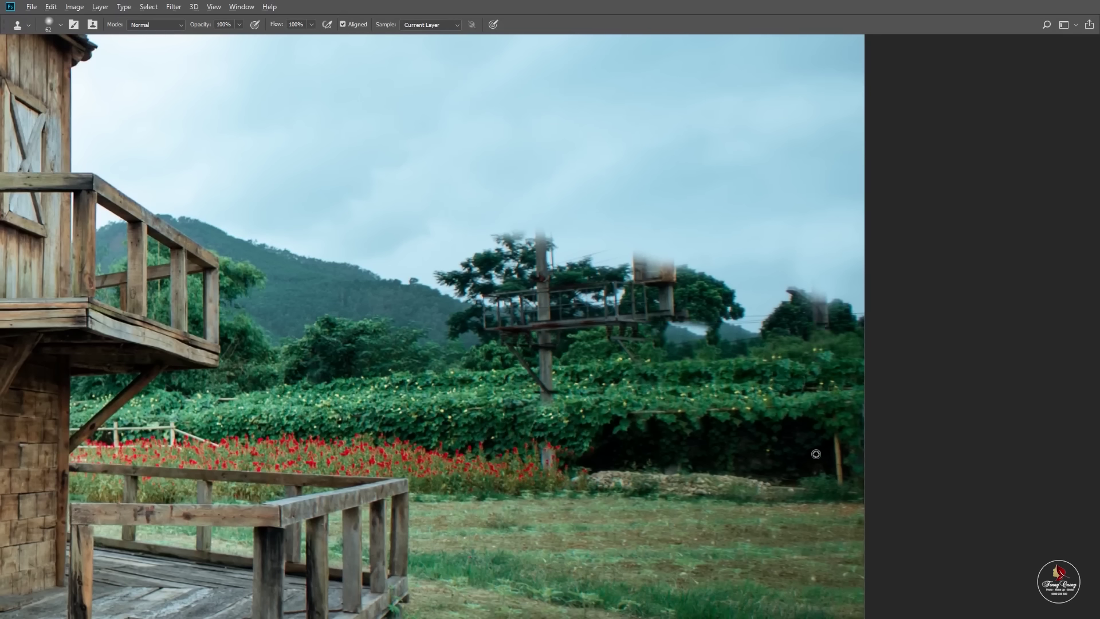
pyautogui.moveTo(838, 325); pyautogui.dragTo(740, 339)
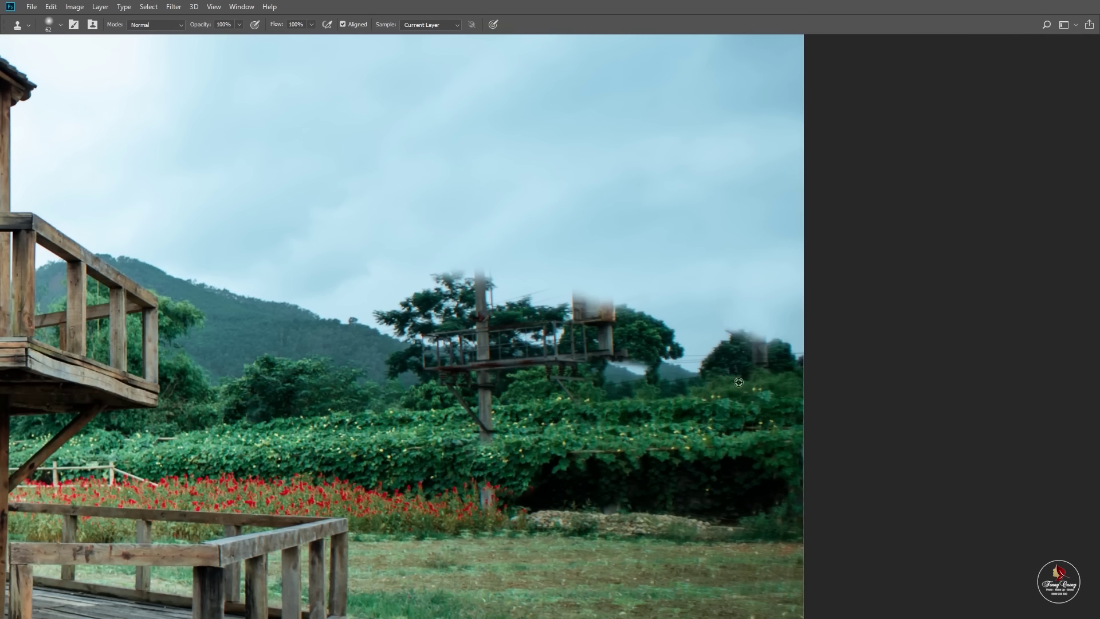
pyautogui.scroll(-5, 739, 382)
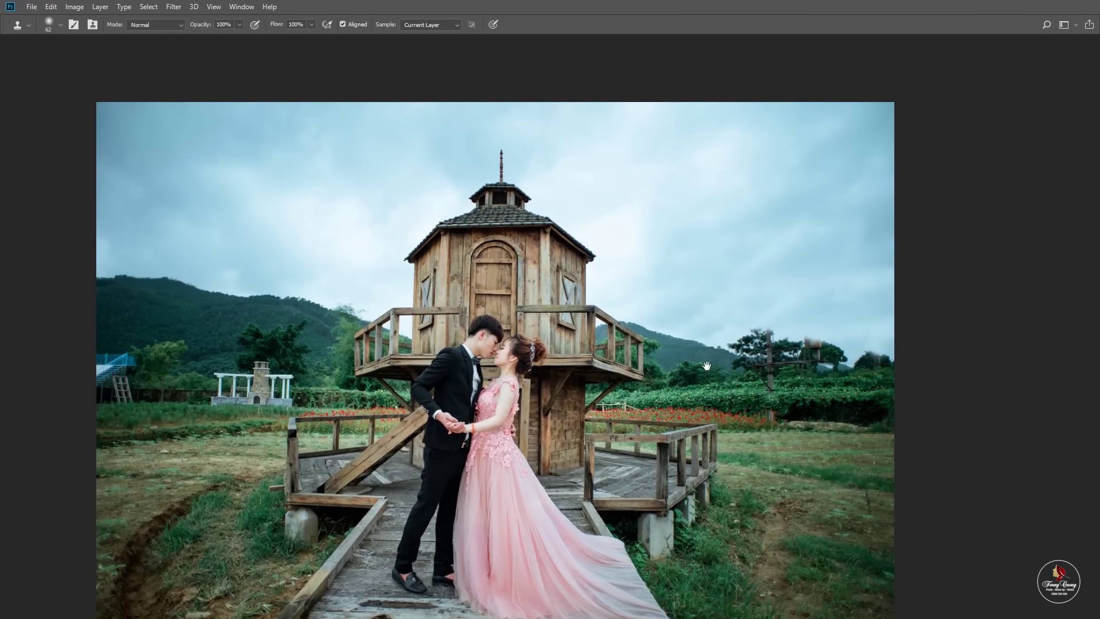
pyautogui.scroll(5, 707, 365)
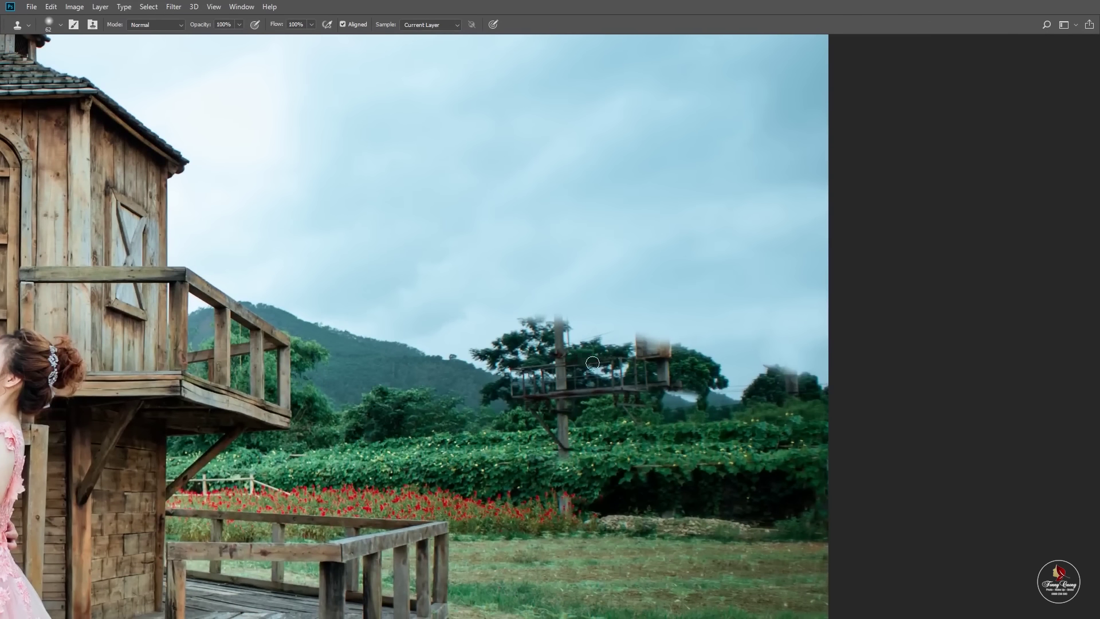
pyautogui.scroll(3, 752, 426)
pyautogui.scroll(-2, 737, 398)
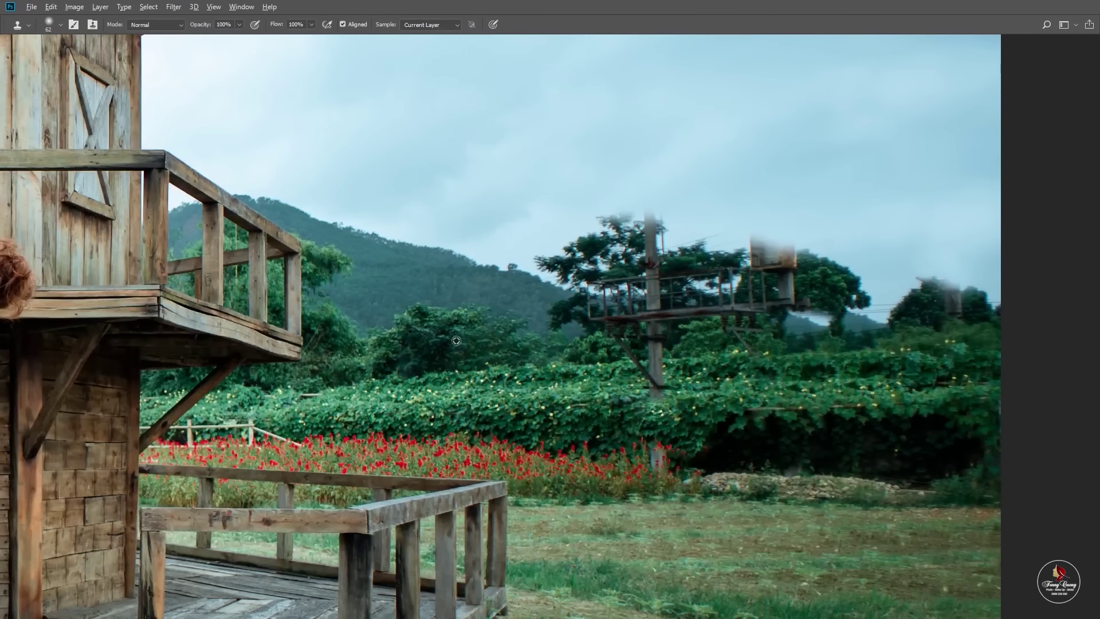
# - Set the brush to 120 px and clone foliage, sky and hill over the lower pole and platform
pyautogui.rightClick(618, 351)
pyautogui.moveTo(596, 408); pyautogui.dragTo(617, 408)
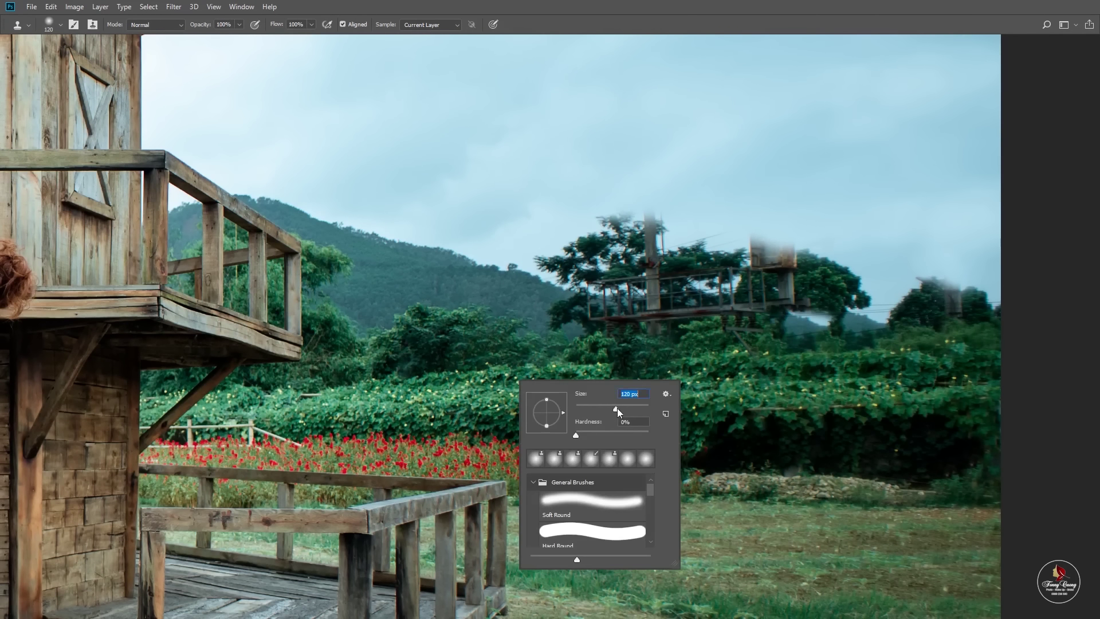
pyautogui.press('Return')
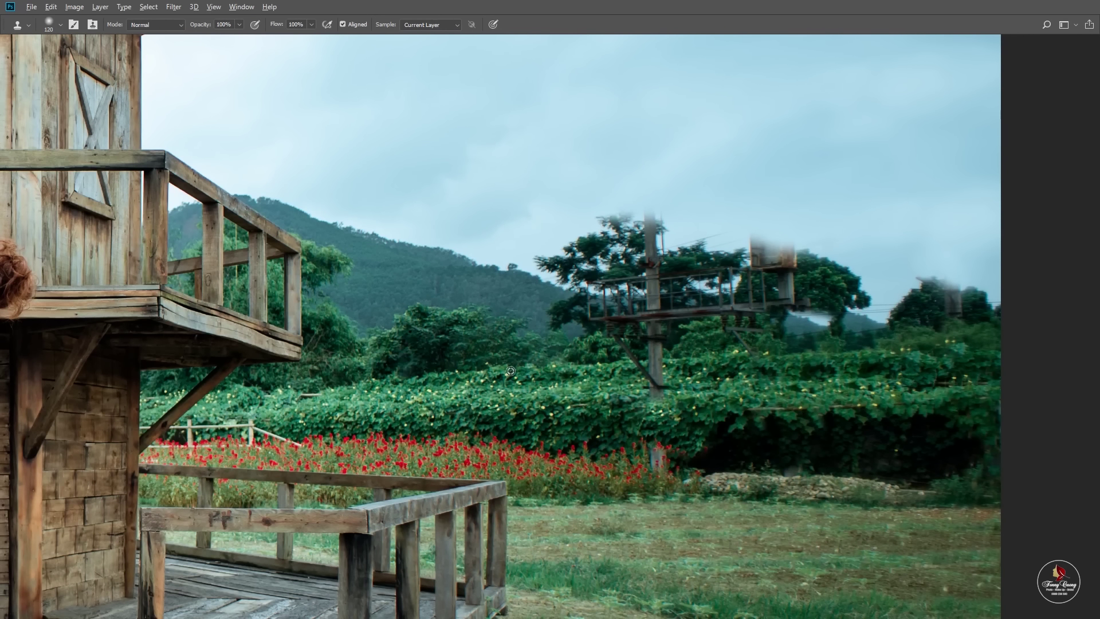
pyautogui.moveTo(654, 349); pyautogui.dragTo(662, 457)
pyautogui.moveTo(575, 304); pyautogui.dragTo(656, 318)
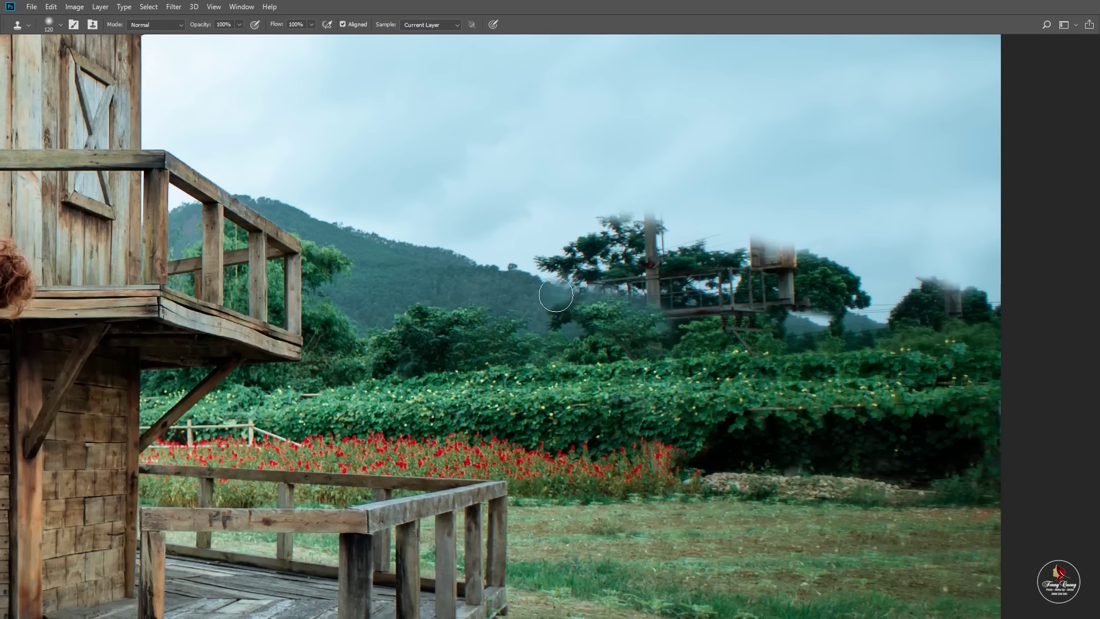
pyautogui.moveTo(556, 297)
pyautogui.mouseDown()
pyautogui.moveTo(607, 236)
pyautogui.moveTo(558, 302)
pyautogui.moveTo(619, 293)
pyautogui.moveTo(521, 274)
pyautogui.moveTo(642, 309)
pyautogui.moveTo(504, 332)
pyautogui.moveTo(590, 368)
pyautogui.mouseUp()
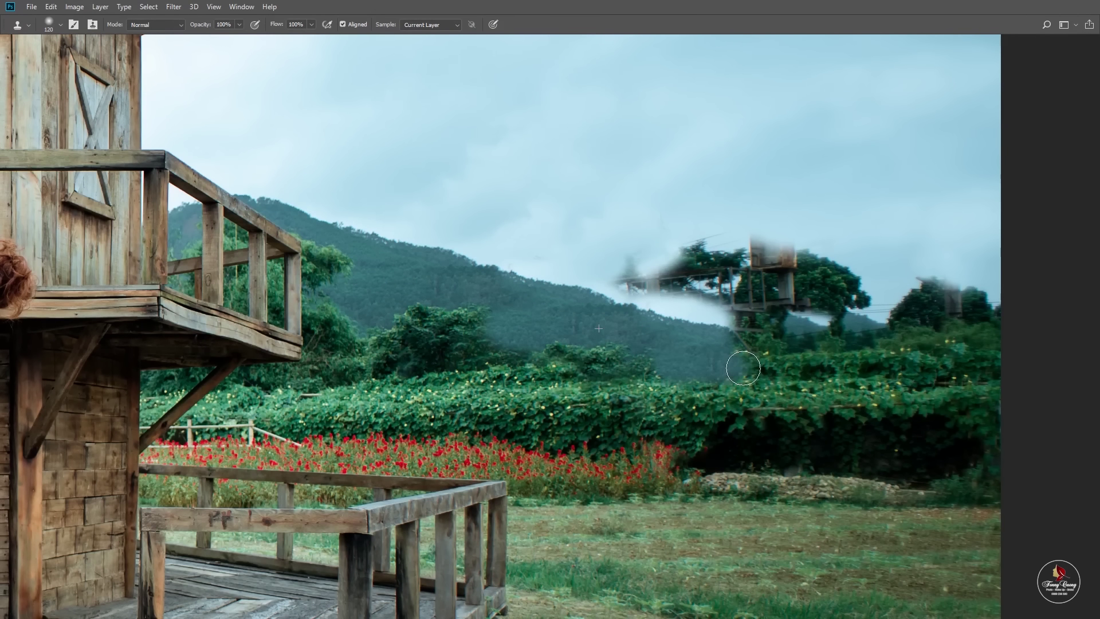
# - Zoom into the hillside and clone hedge texture along the hedge line
pyautogui.press('z')
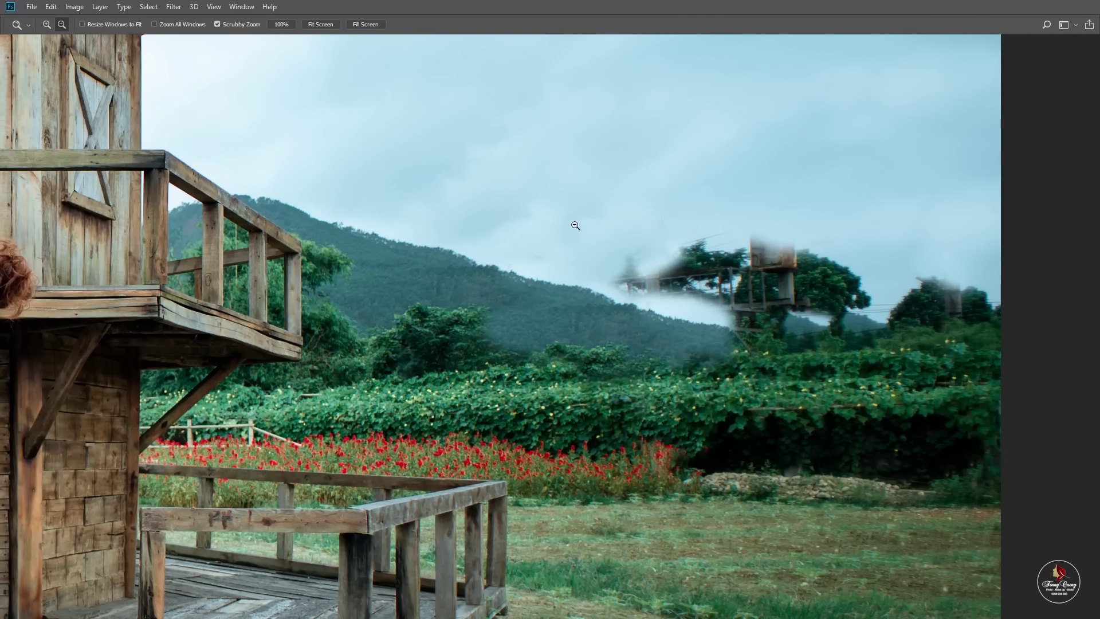
pyautogui.click(576, 226)
pyautogui.press('s')
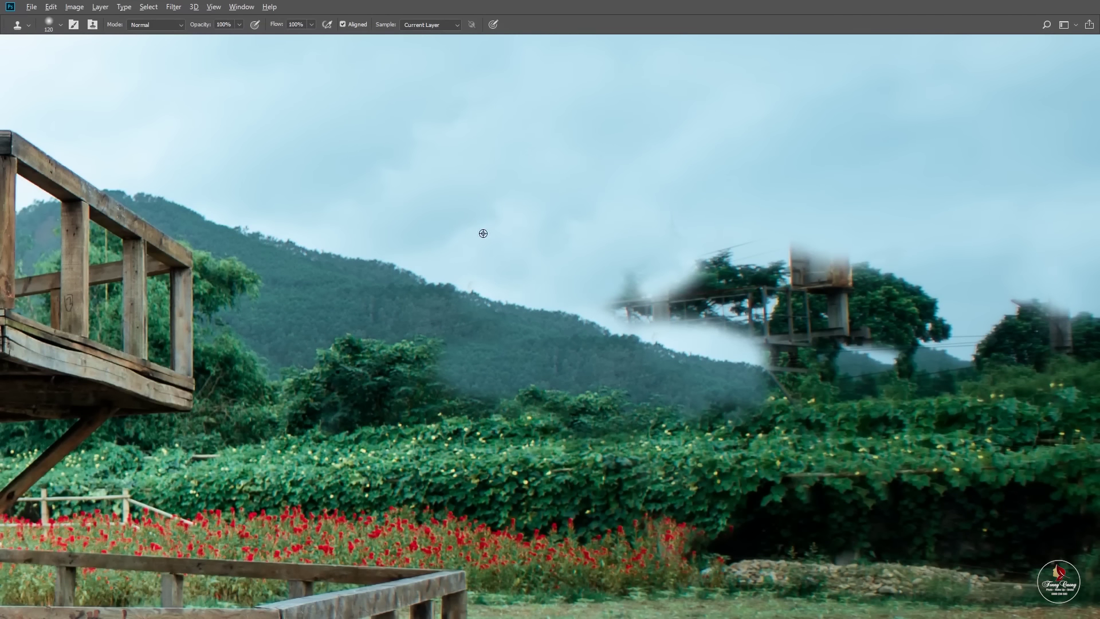
pyautogui.scroll(-3, 582, 236)
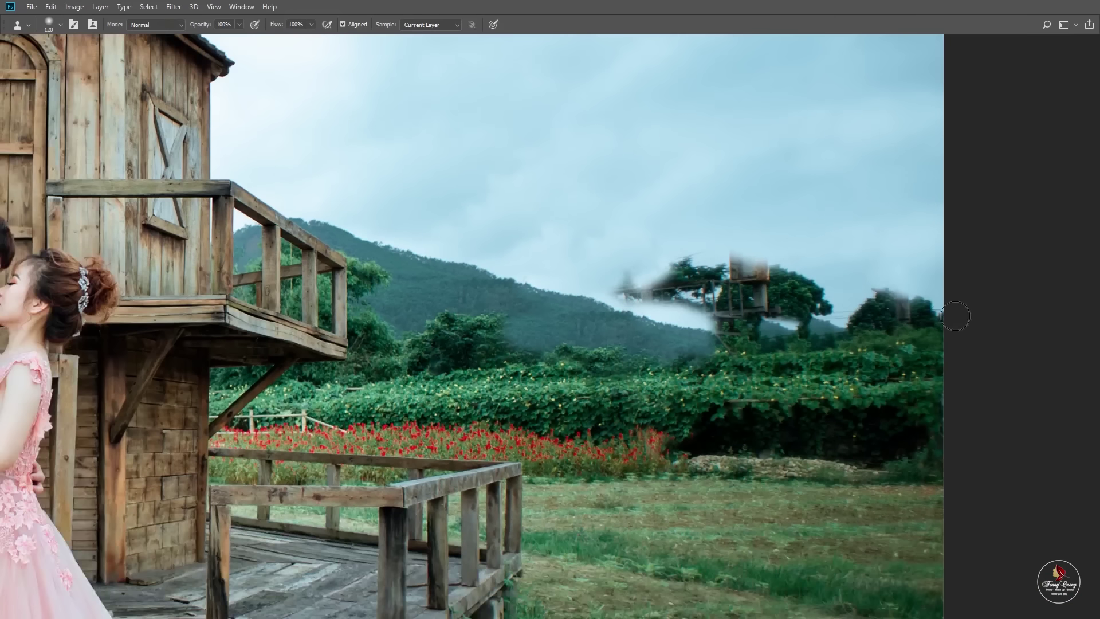
pyautogui.scroll(-3, 630, 315)
pyautogui.scroll(3, 668, 377)
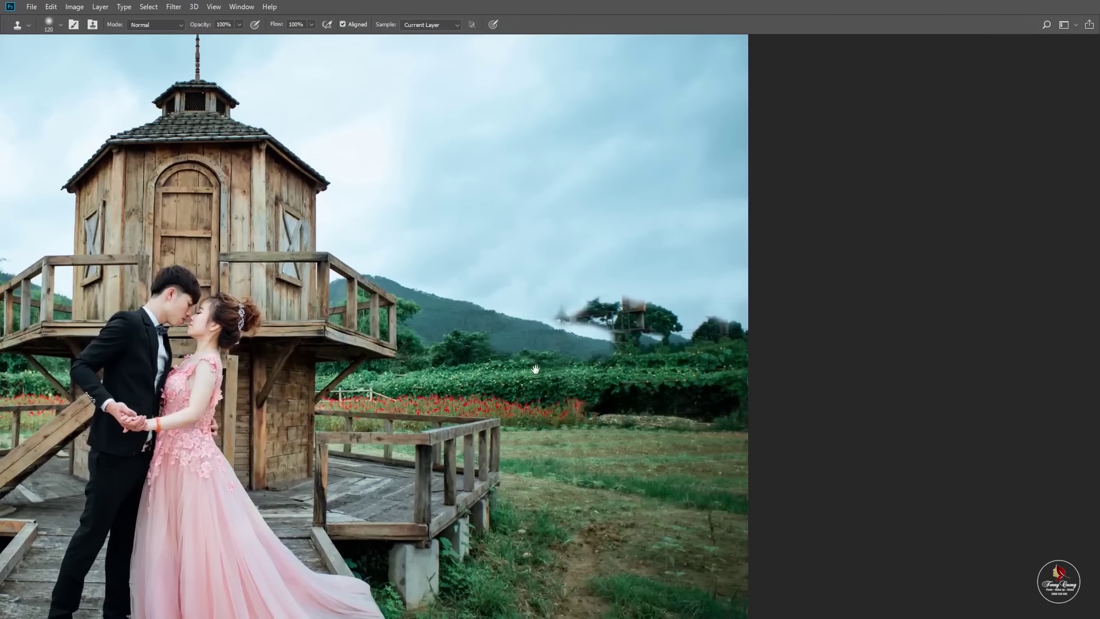
pyautogui.moveTo(541, 378); pyautogui.dragTo(601, 359)
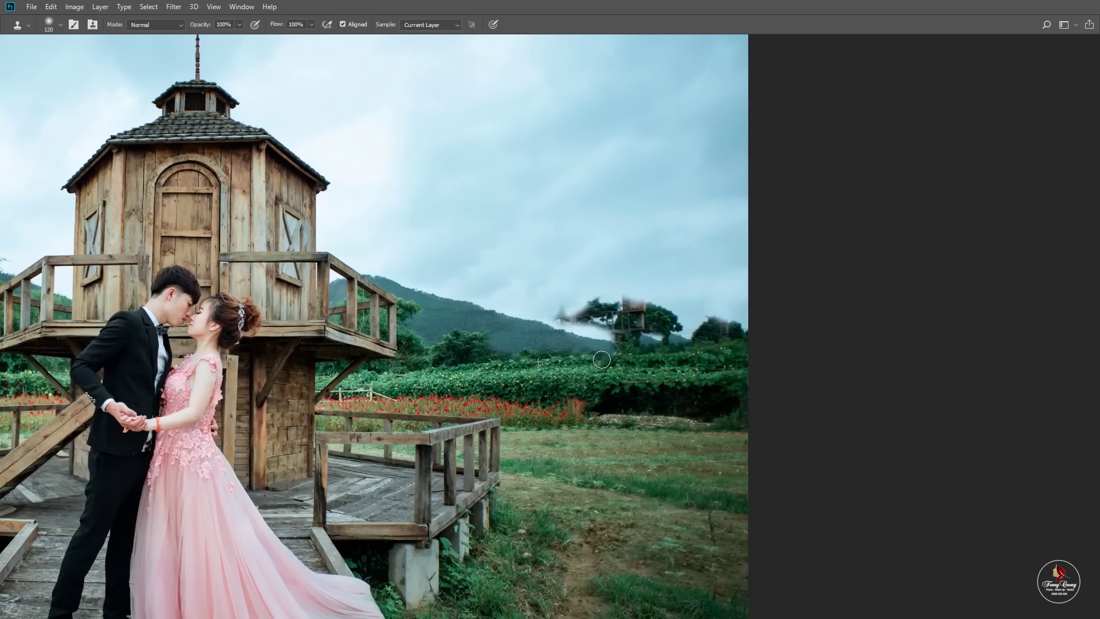
# - Paint sky over the patched tree and extend the mountain slope across the right treeline
pyautogui.scroll(1, 524, 354)
pyautogui.scroll(1, 532, 333)
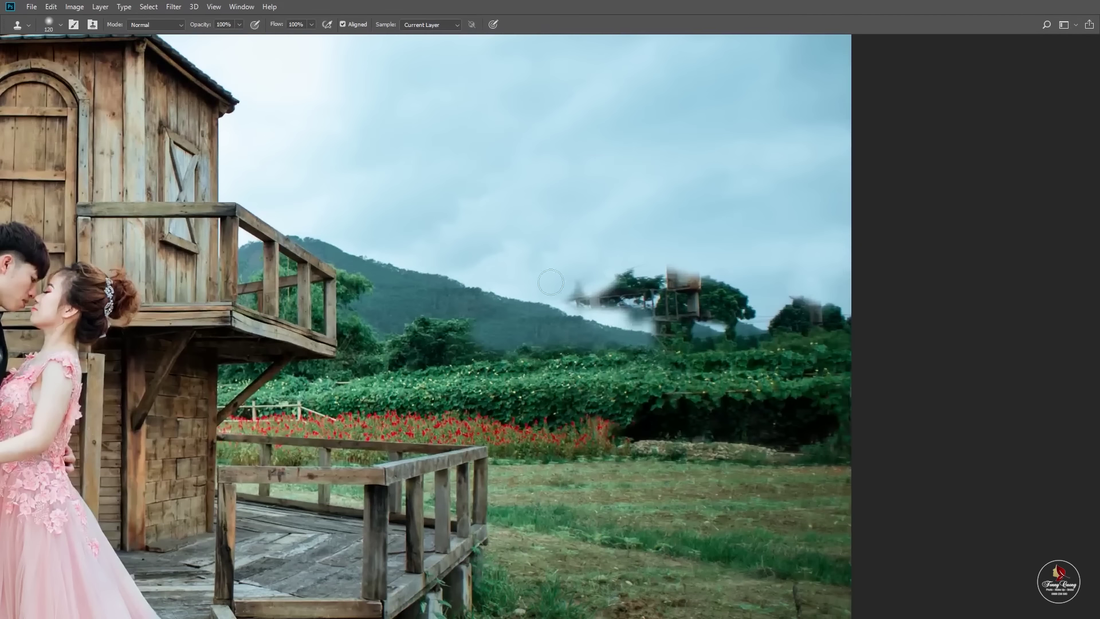
pyautogui.moveTo(562, 269)
pyautogui.mouseDown()
pyautogui.moveTo(607, 304)
pyautogui.moveTo(738, 296)
pyautogui.moveTo(806, 277)
pyautogui.moveTo(797, 304)
pyautogui.moveTo(825, 309)
pyautogui.moveTo(773, 315)
pyautogui.moveTo(734, 290)
pyautogui.moveTo(627, 283)
pyautogui.moveTo(621, 292)
pyautogui.moveTo(646, 315)
pyautogui.moveTo(760, 316)
pyautogui.moveTo(688, 289)
pyautogui.mouseUp()
pyautogui.scroll(1, 811, 310)
pyautogui.moveTo(584, 319)
pyautogui.mouseDown()
pyautogui.moveTo(663, 327)
pyautogui.moveTo(848, 312)
pyautogui.mouseUp()
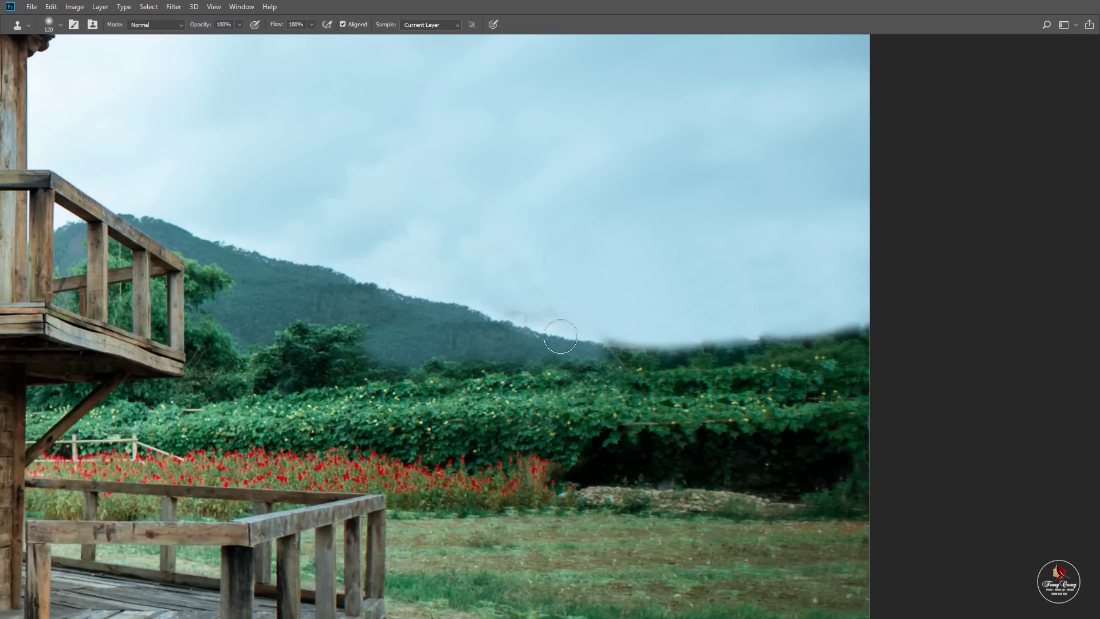
pyautogui.moveTo(561, 336)
pyautogui.mouseDown()
pyautogui.moveTo(686, 359)
pyautogui.moveTo(730, 341)
pyautogui.moveTo(712, 356)
pyautogui.moveTo(763, 372)
pyautogui.moveTo(871, 372)
pyautogui.moveTo(837, 348)
pyautogui.moveTo(794, 363)
pyautogui.mouseUp()
# - Clean up the sky along the hillside slope edge
pyautogui.hotkey('ctrl', '0')
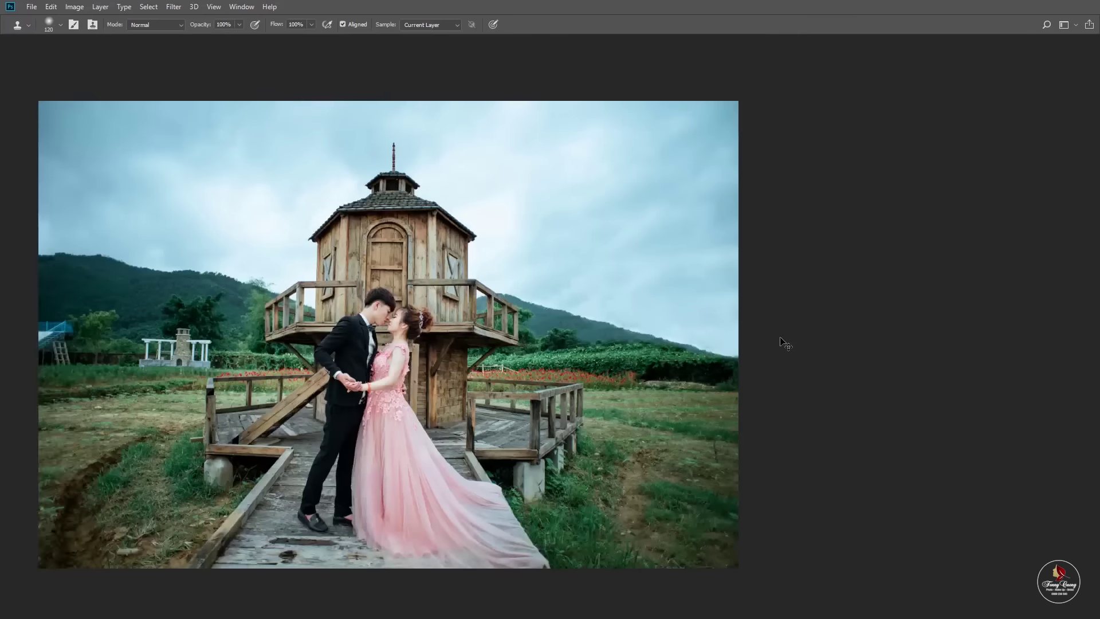
pyautogui.scroll(2, 716, 332)
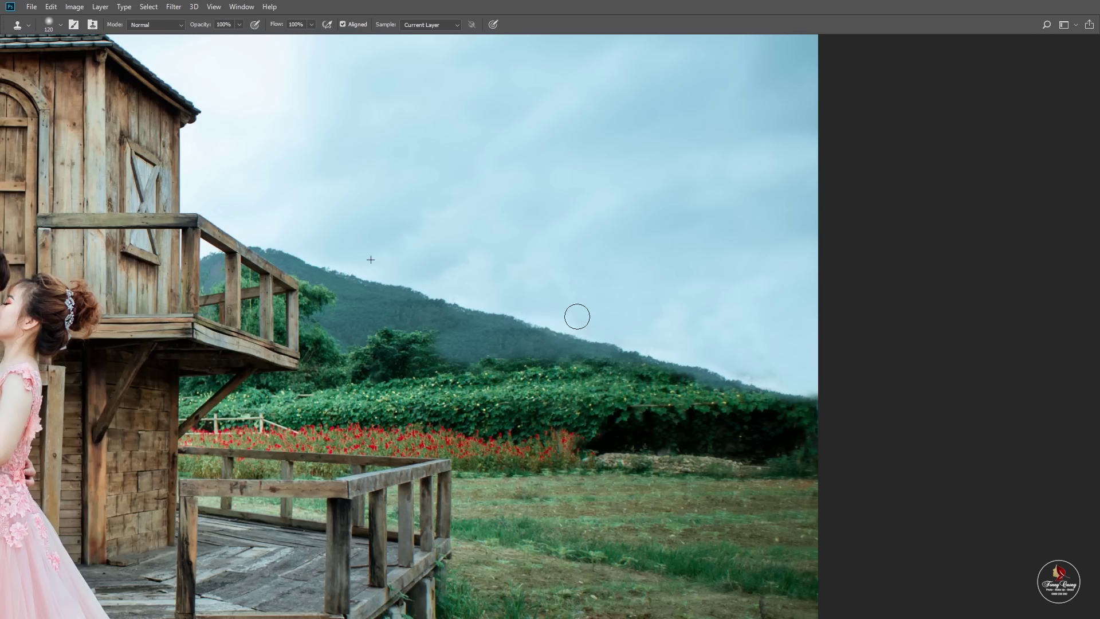
pyautogui.moveTo(577, 316)
pyautogui.mouseDown()
pyautogui.moveTo(798, 382)
pyautogui.moveTo(695, 395)
pyautogui.moveTo(785, 395)
pyautogui.mouseUp()
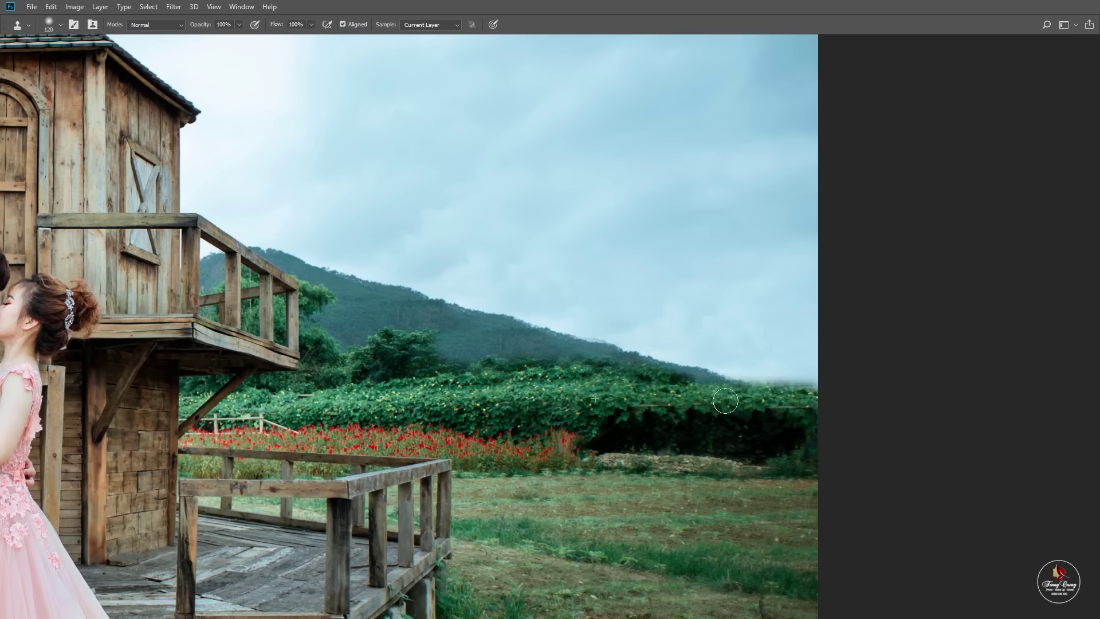
pyautogui.scroll(-2, 766, 411)
pyautogui.scroll(-1, 766, 412)
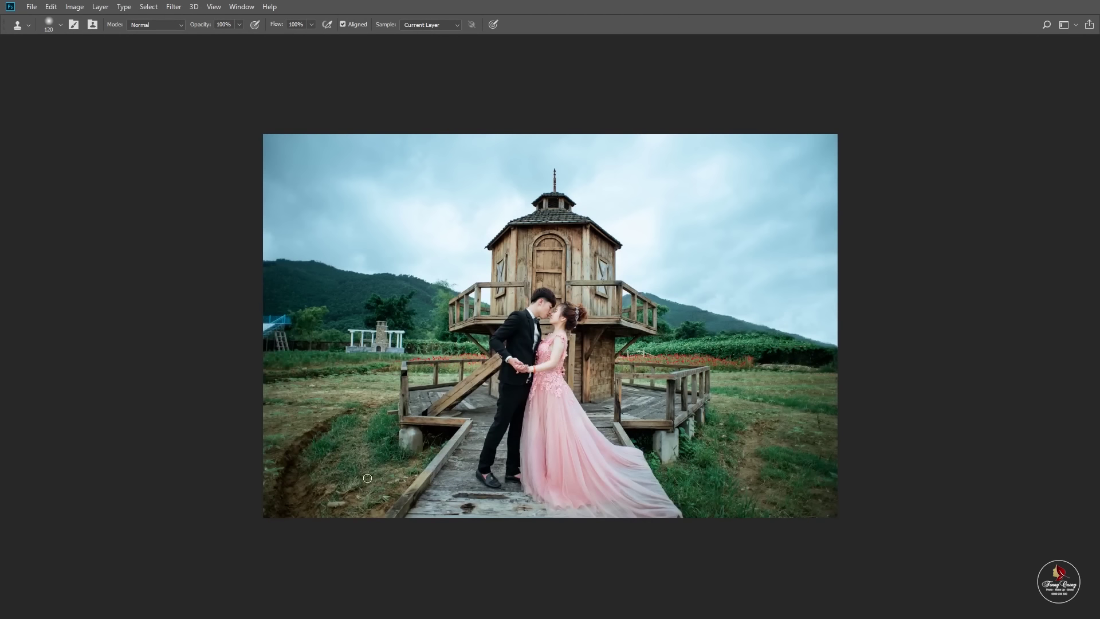
# - Clone hedge and dark wall texture over the pavilion columns, base and fireplace
pyautogui.scroll(3, 355, 350)
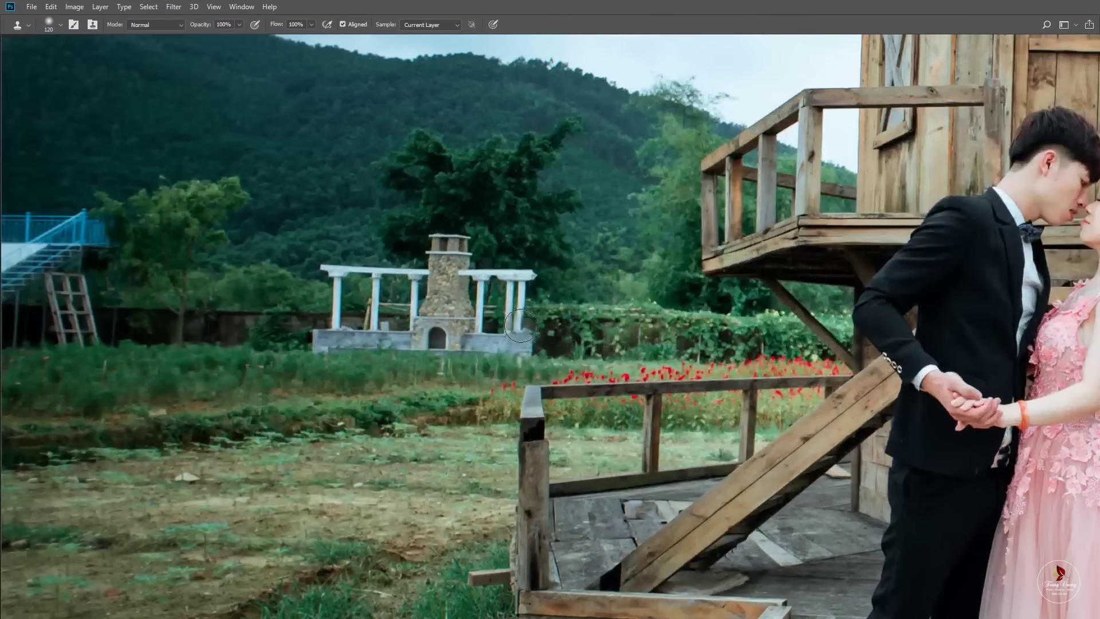
pyautogui.moveTo(556, 316)
pyautogui.mouseDown()
pyautogui.moveTo(513, 314)
pyautogui.moveTo(436, 341)
pyautogui.mouseUp()
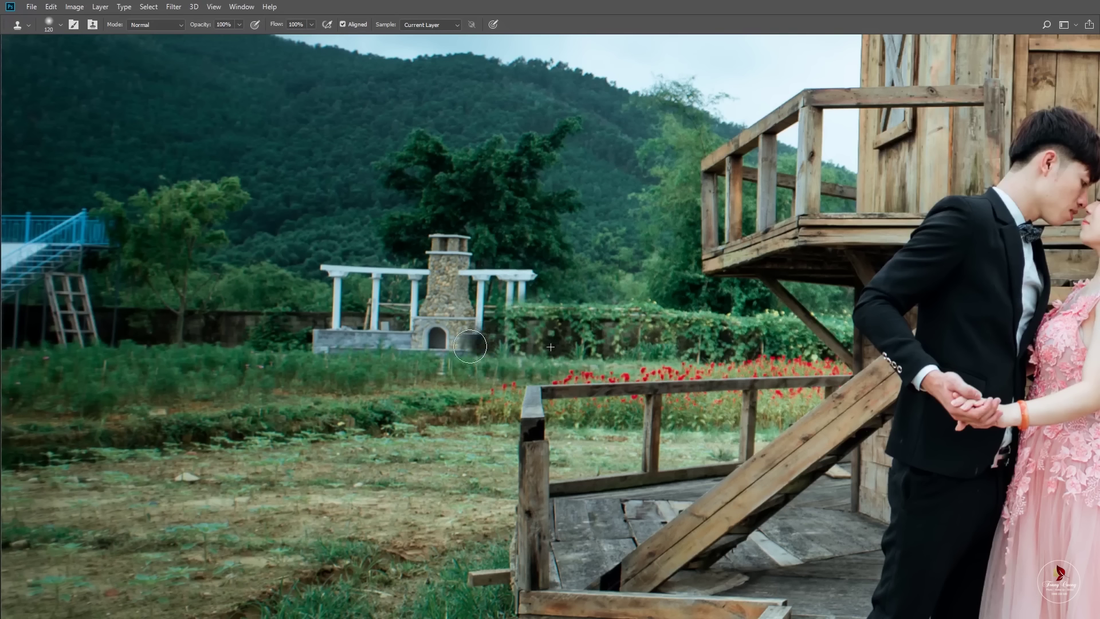
pyautogui.keyDown('alt'); pyautogui.click(250, 357); pyautogui.keyUp('alt')
pyautogui.moveTo(332, 354); pyautogui.dragTo(348, 322)
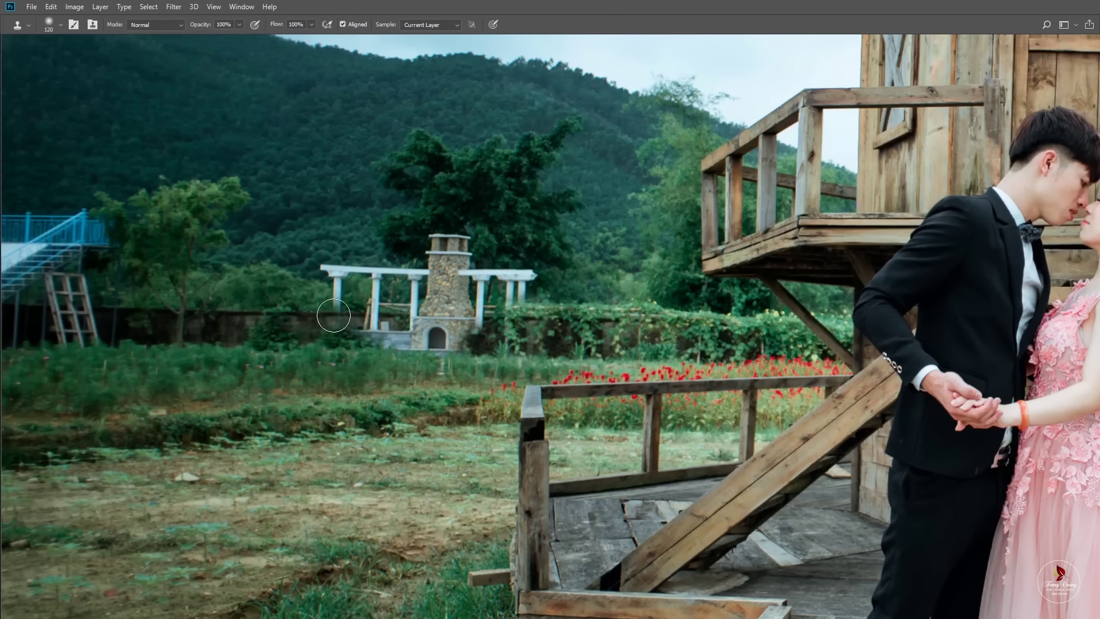
pyautogui.moveTo(335, 317)
pyautogui.mouseDown()
pyautogui.moveTo(331, 272)
pyautogui.moveTo(372, 289)
pyautogui.moveTo(416, 285)
pyautogui.mouseUp()
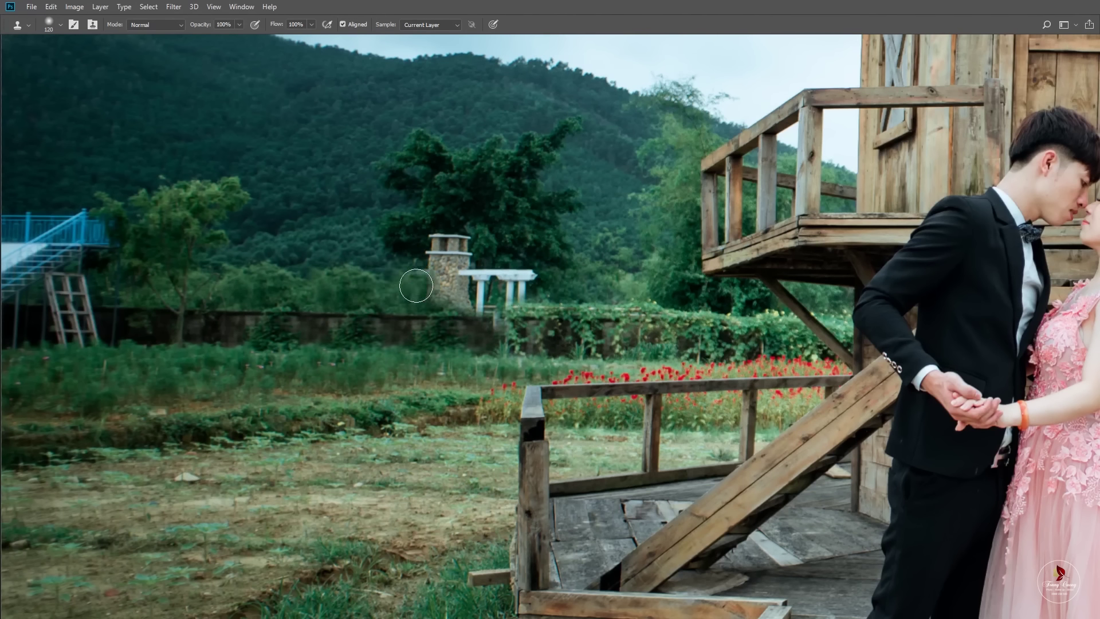
# - Cover the stone chimney with trees and paint hedge over the white pergola columns
pyautogui.moveTo(458, 246); pyautogui.dragTo(447, 255)
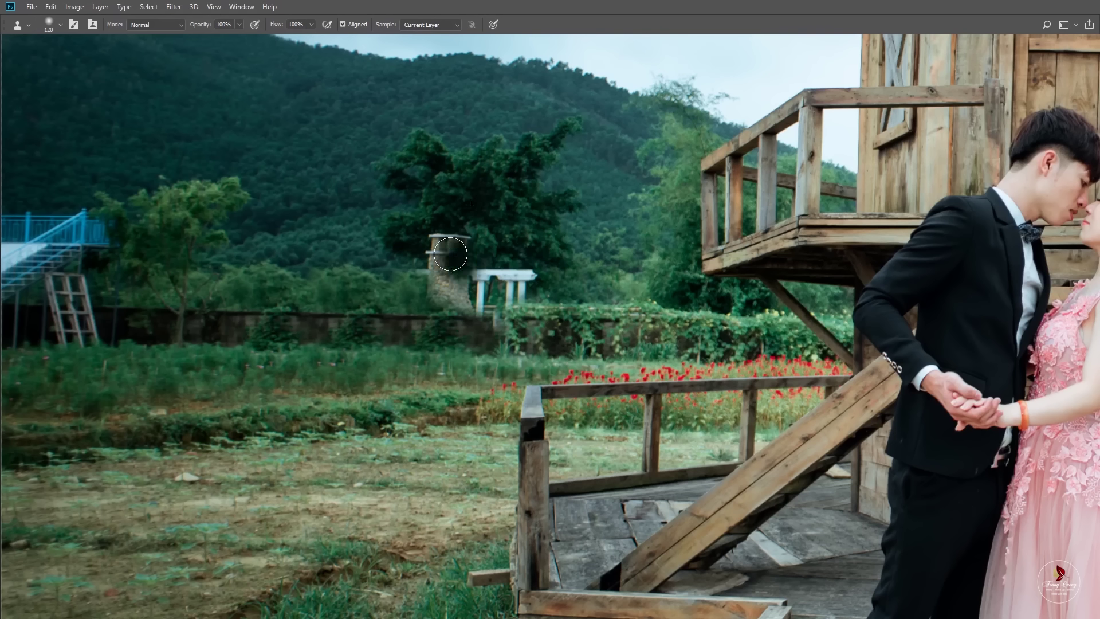
pyautogui.keyDown('alt'); pyautogui.click(594, 307); pyautogui.keyUp('alt')
pyautogui.moveTo(537, 303)
pyautogui.mouseDown()
pyautogui.moveTo(480, 306)
pyautogui.moveTo(524, 277)
pyautogui.moveTo(433, 270)
pyautogui.moveTo(442, 302)
pyautogui.mouseUp()
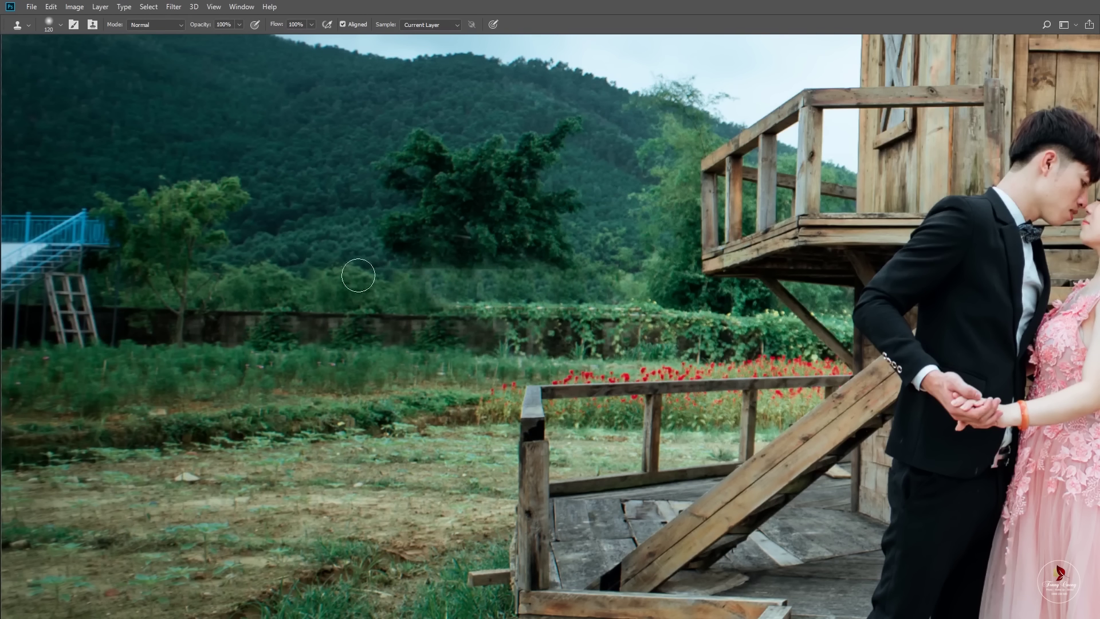
pyautogui.moveTo(358, 276); pyautogui.dragTo(487, 298)
pyautogui.hotkey('ctrl', '0')
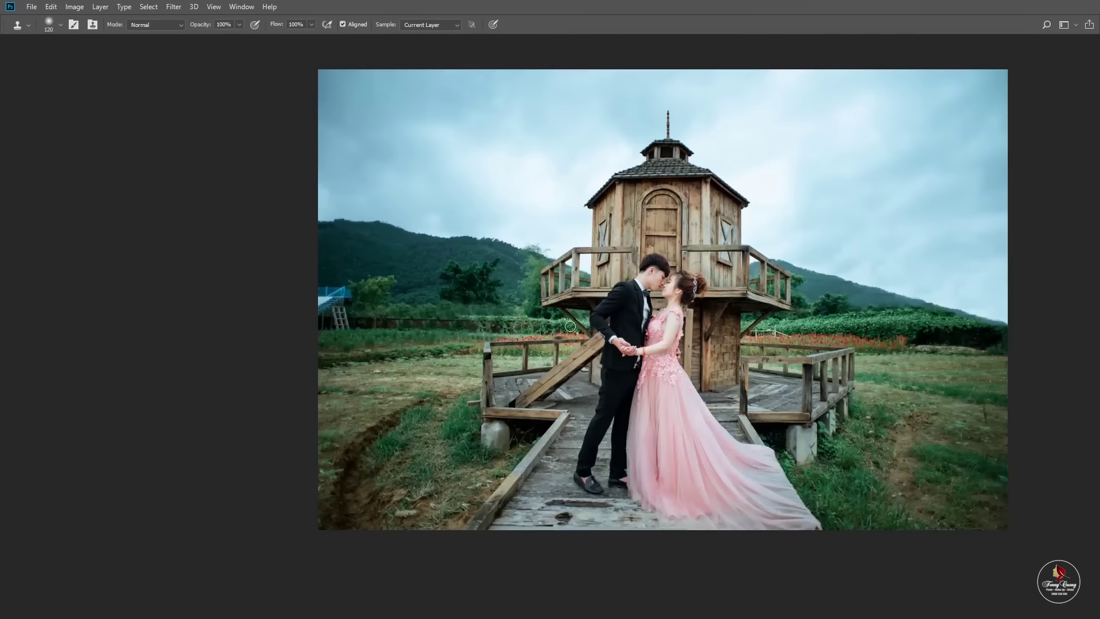
# - Smooth the cloned hedge wall texture and review the whole photo
pyautogui.scroll(3, 412, 318)
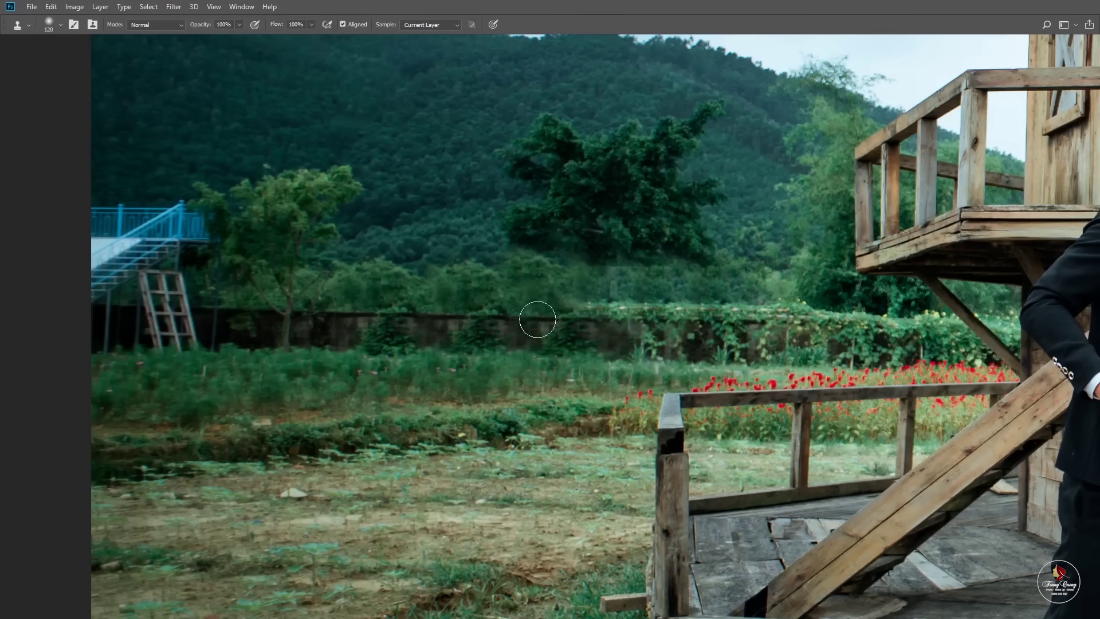
pyautogui.moveTo(538, 319)
pyautogui.mouseDown()
pyautogui.moveTo(573, 321)
pyautogui.moveTo(624, 270)
pyautogui.moveTo(528, 255)
pyautogui.mouseUp()
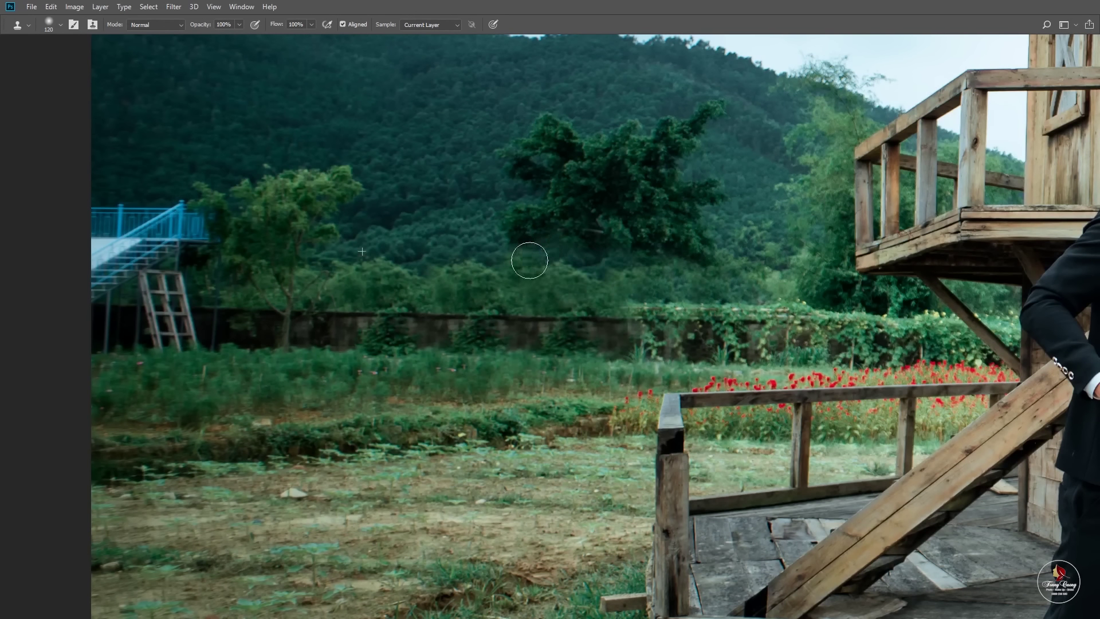
pyautogui.hotkey('ctrl', '0')
pyautogui.scroll(3, 444, 347)
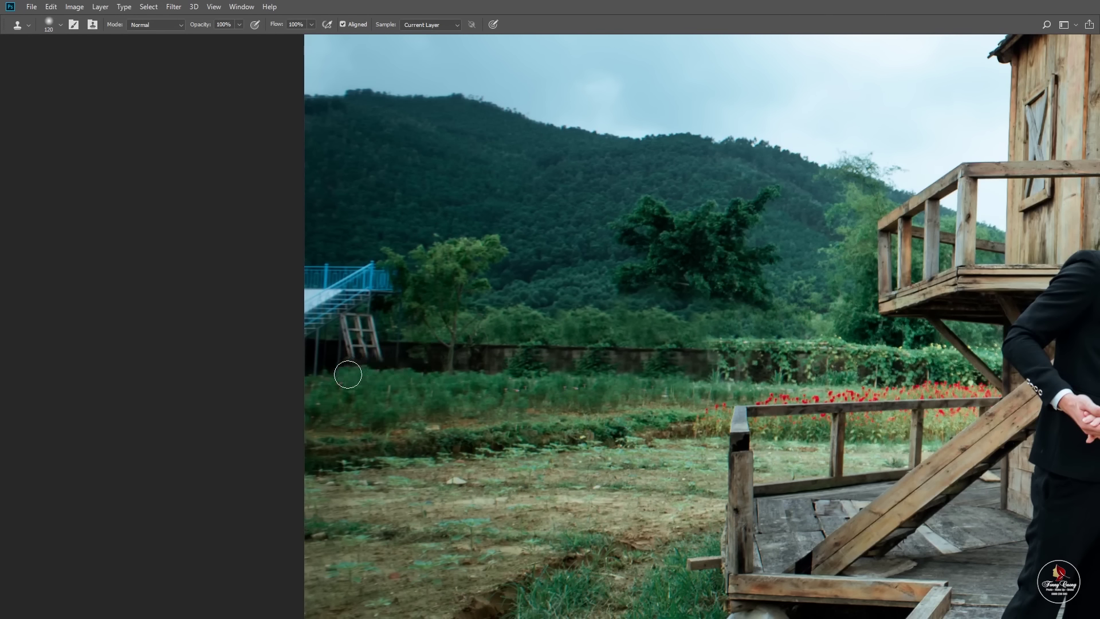
pyautogui.scroll(-3, 339, 346)
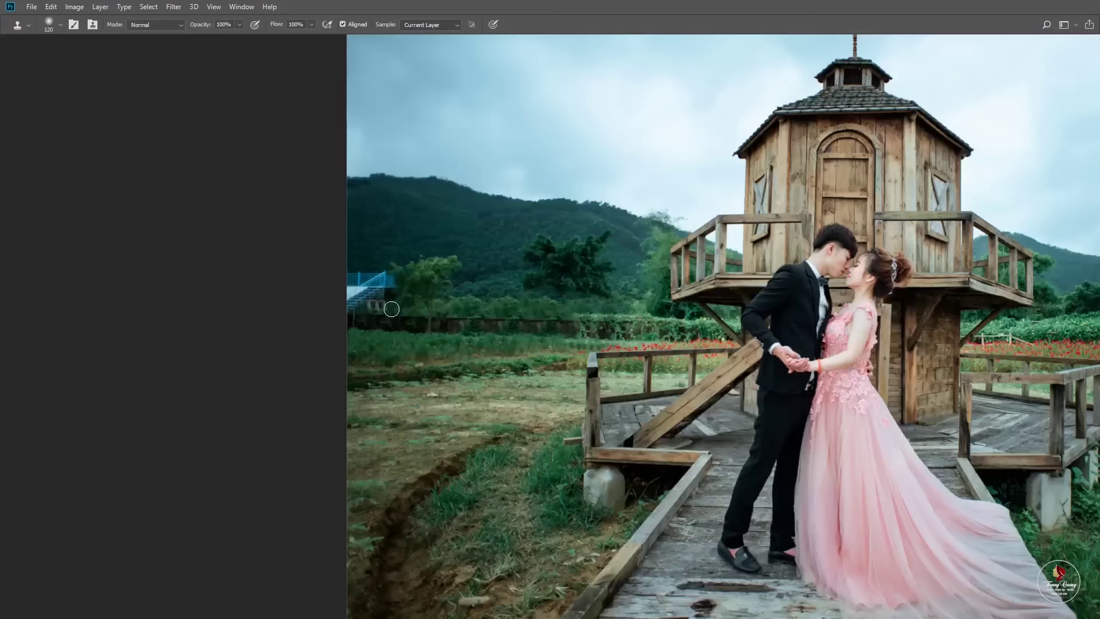
pyautogui.scroll(-2, 402, 287)
pyautogui.scroll(5, 534, 300)
# - Enlarge the brush to 124 px and paint out the blue staircase at the left edge
pyautogui.rightClick(568, 319)
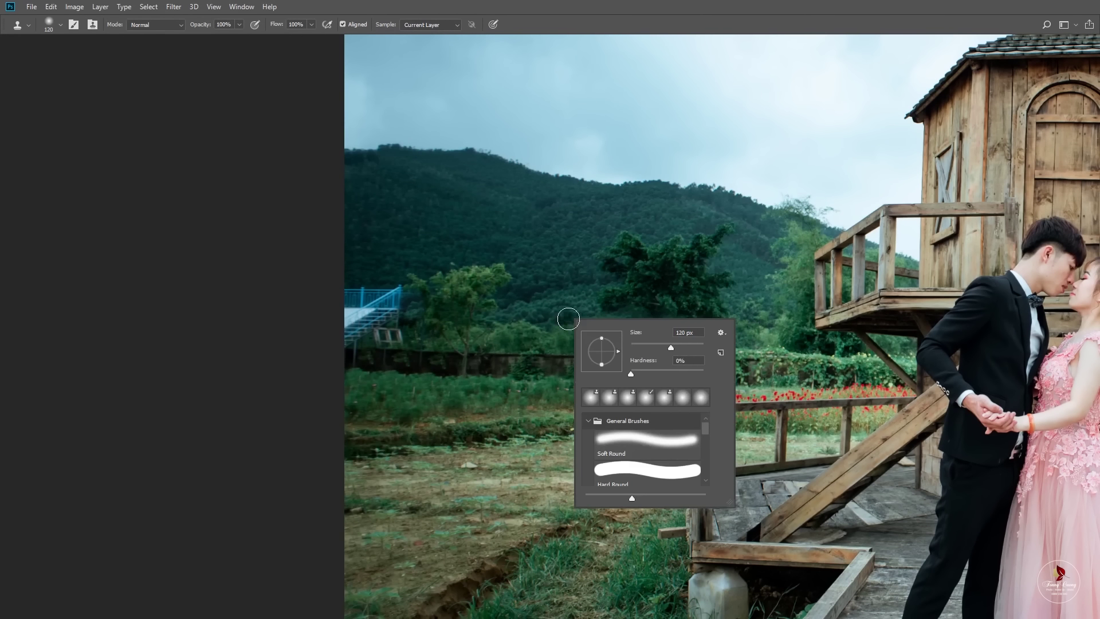
pyautogui.press('Return')
pyautogui.moveTo(380, 297)
pyautogui.mouseDown()
pyautogui.moveTo(367, 301)
pyautogui.moveTo(357, 330)
pyautogui.mouseUp()
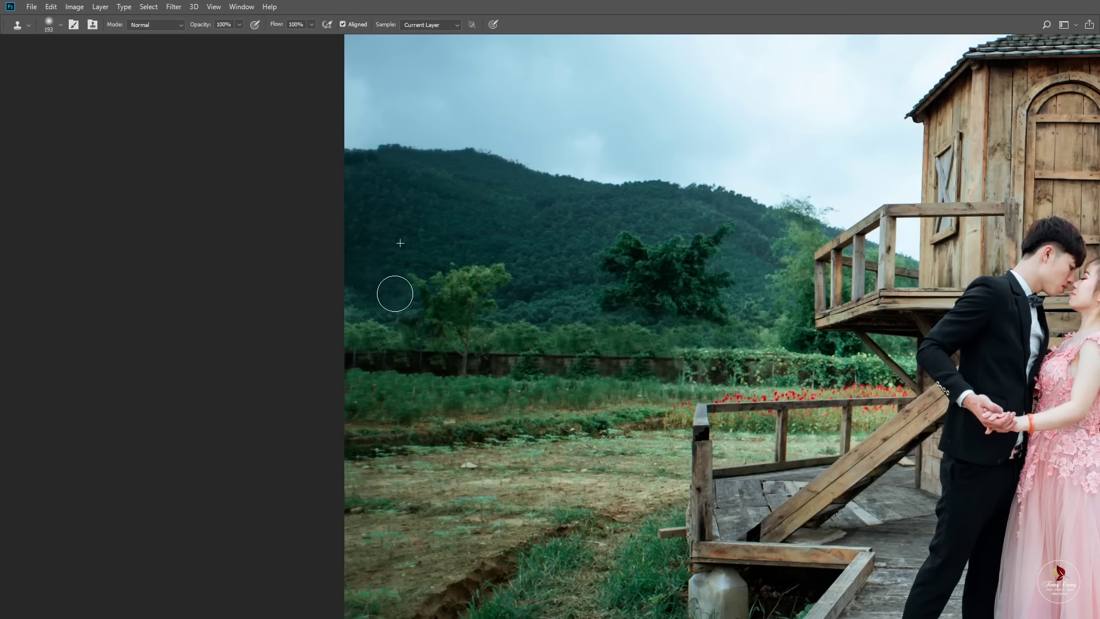
pyautogui.hotkey('ctrl', '-')
pyautogui.scroll(3, 413, 302)
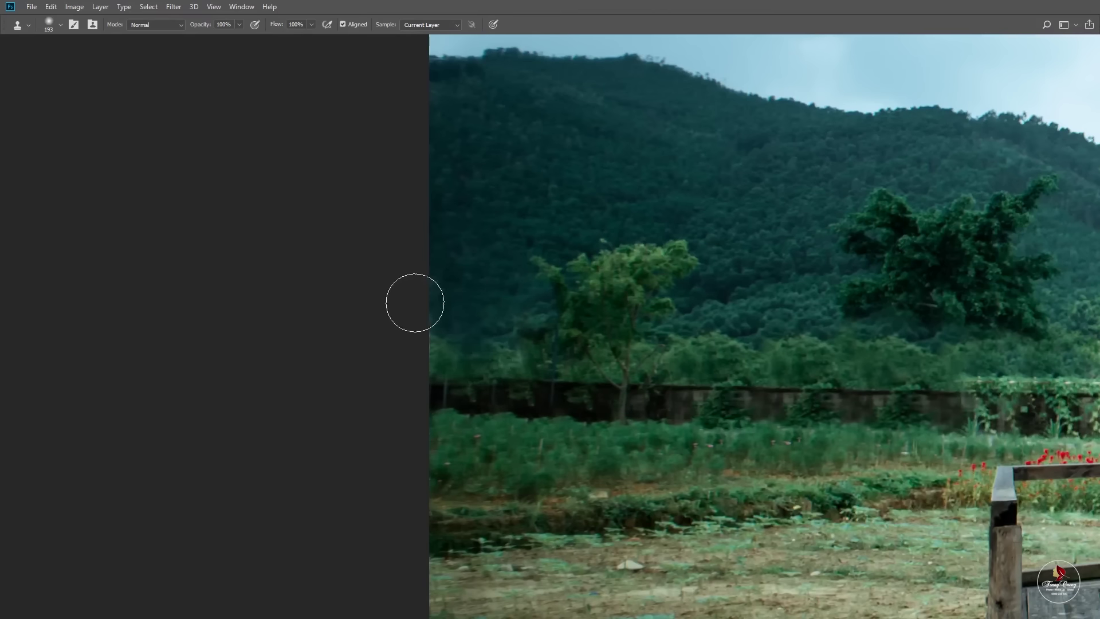
pyautogui.rightClick(549, 273)
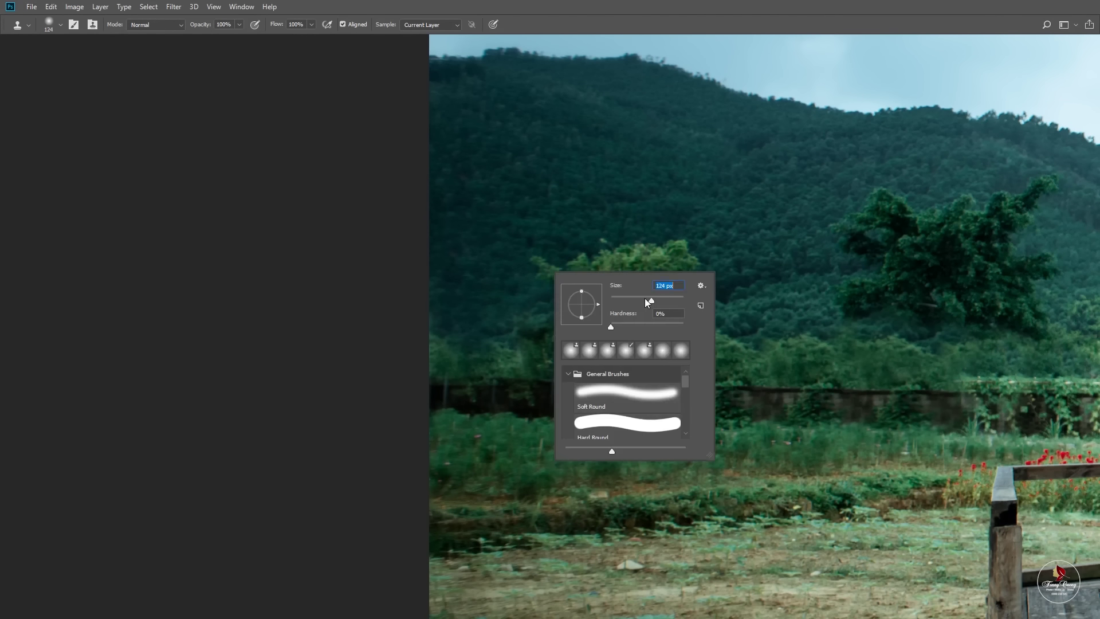
pyautogui.press('Return')
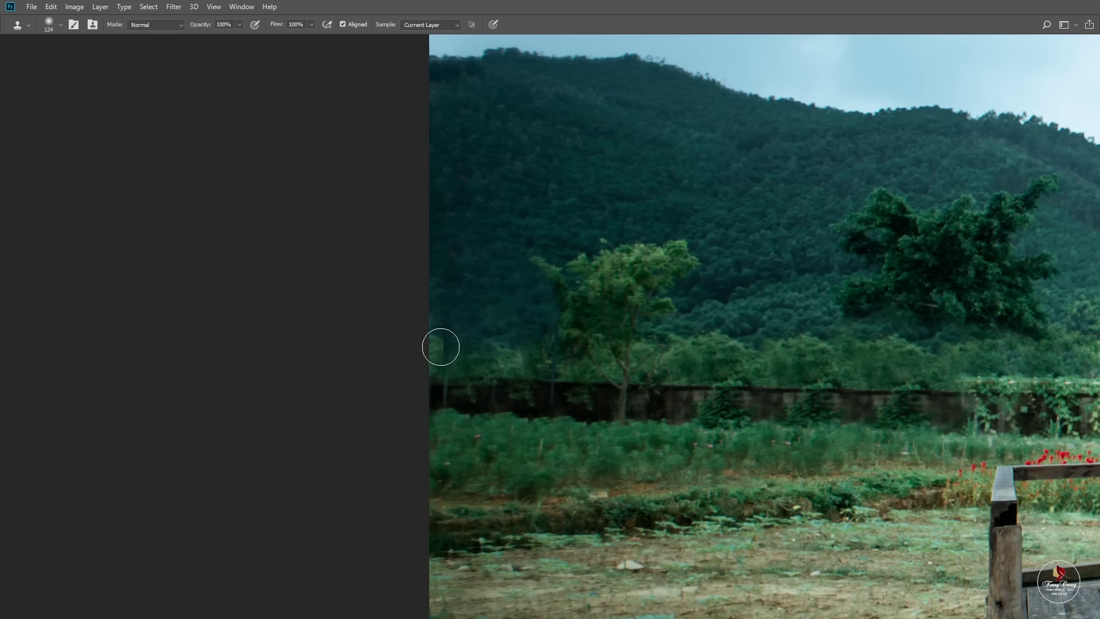
pyautogui.keyDown('alt'); pyautogui.click(465, 223); pyautogui.keyUp('alt')
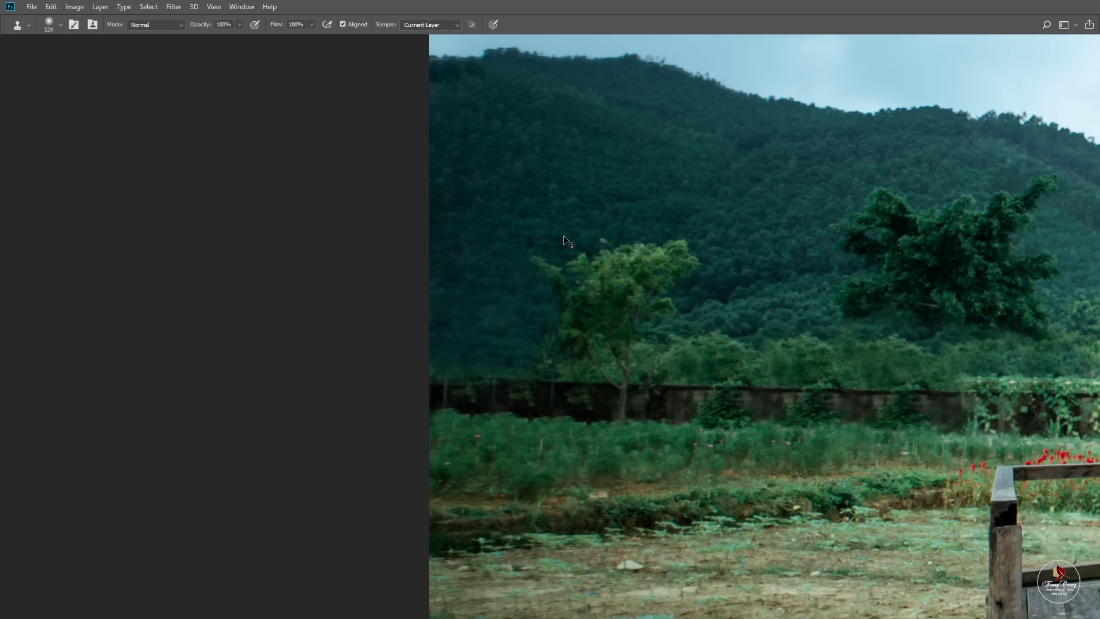
pyautogui.hotkey('ctrl', '0')
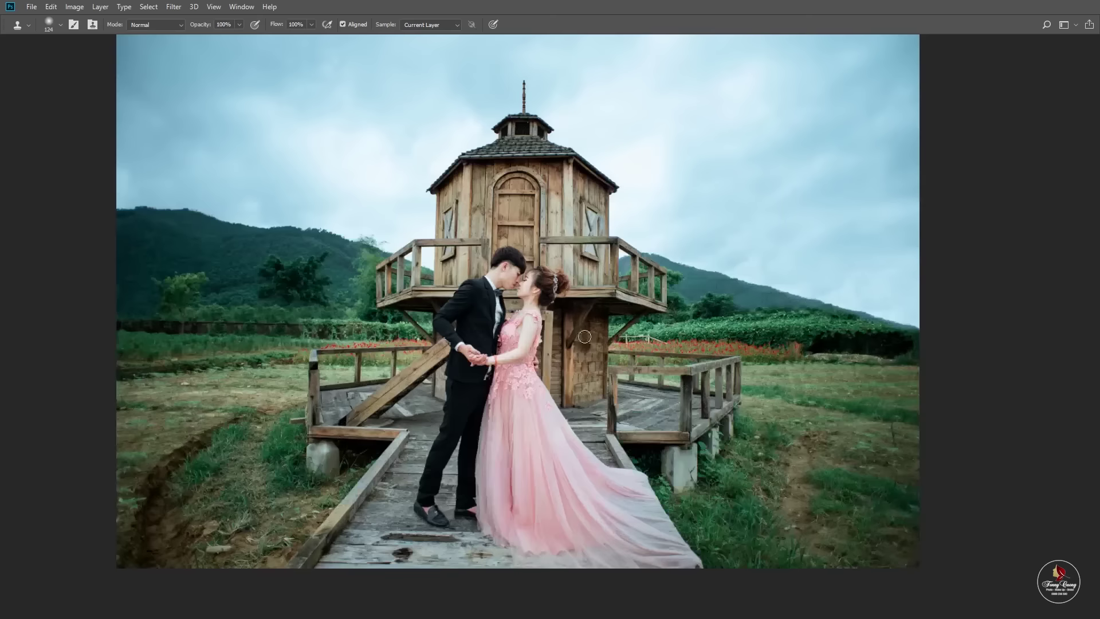
# - Cover the dark spot on the boardwalk with clean plank texture
pyautogui.scroll(5, 585, 337)
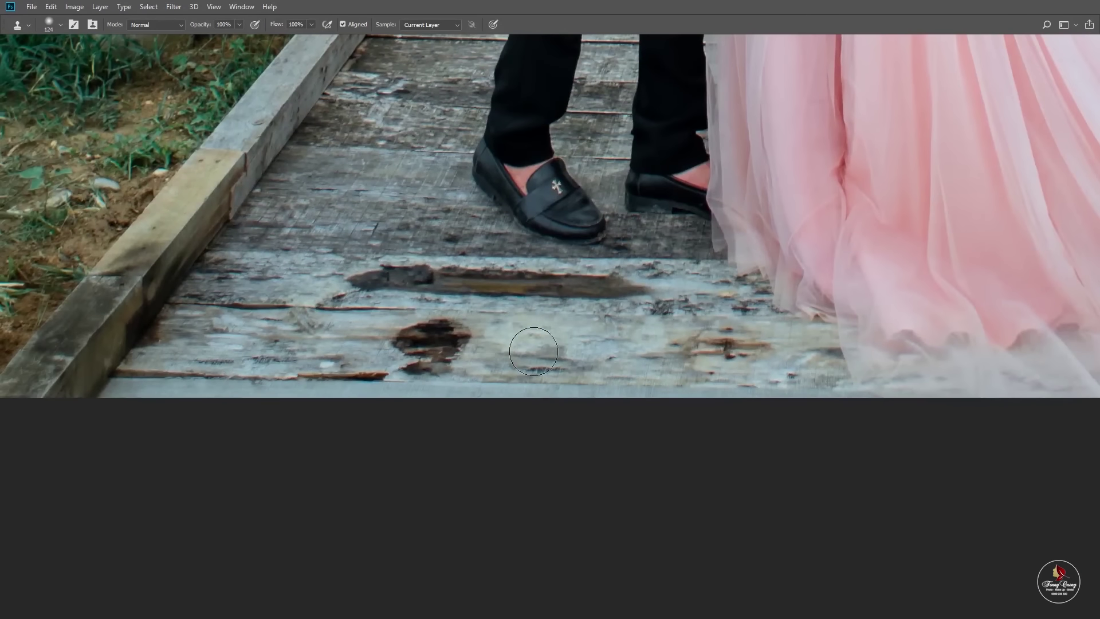
pyautogui.moveTo(472, 342)
pyautogui.mouseDown()
pyautogui.moveTo(389, 346)
pyautogui.moveTo(510, 346)
pyautogui.mouseUp()
pyautogui.keyDown('alt'); pyautogui.click(379, 375); pyautogui.keyUp('alt')
pyautogui.moveTo(457, 375); pyautogui.dragTo(504, 375)
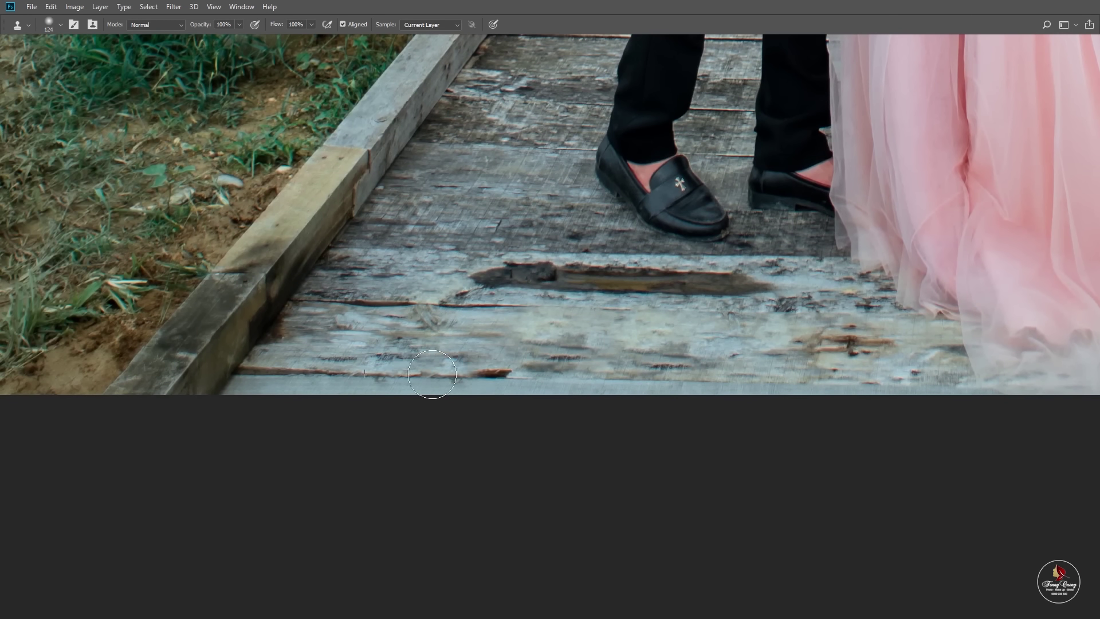
# - Shrink the brush to 48 px and clone clean planks over the dark streak
pyautogui.rightClick(656, 358)
pyautogui.moveTo(716, 373); pyautogui.dragTo(699, 373)
pyautogui.press('Return')
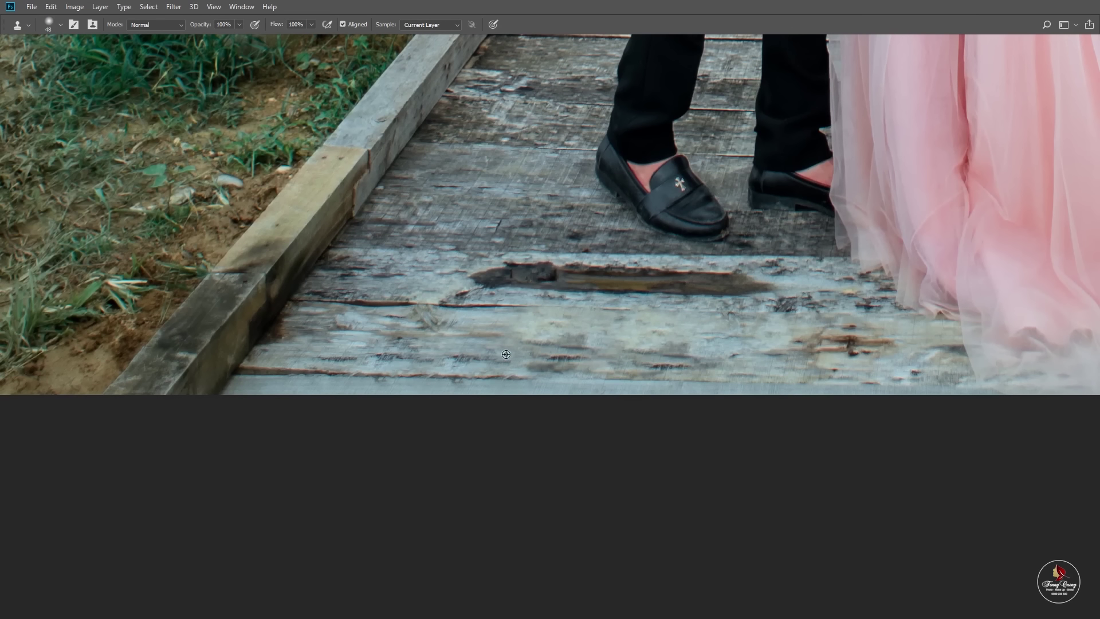
pyautogui.keyDown('alt'); pyautogui.click(530, 304); pyautogui.keyUp('alt')
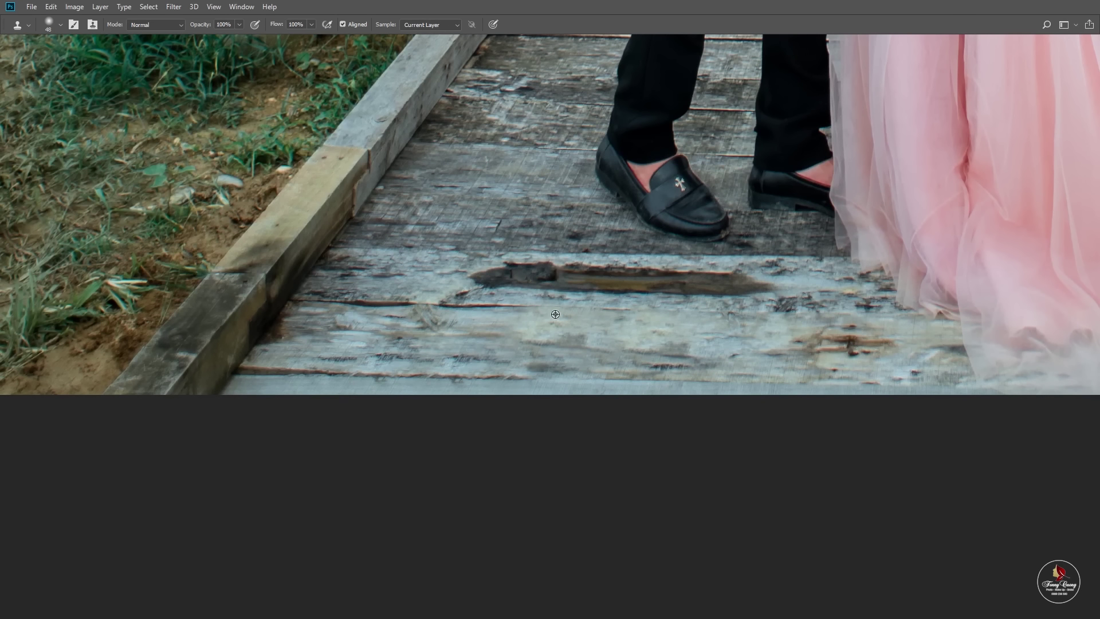
pyautogui.moveTo(483, 303); pyautogui.dragTo(308, 299)
pyautogui.keyDown('alt'); pyautogui.click(441, 312); pyautogui.keyUp('alt')
pyautogui.moveTo(392, 300); pyautogui.dragTo(292, 302)
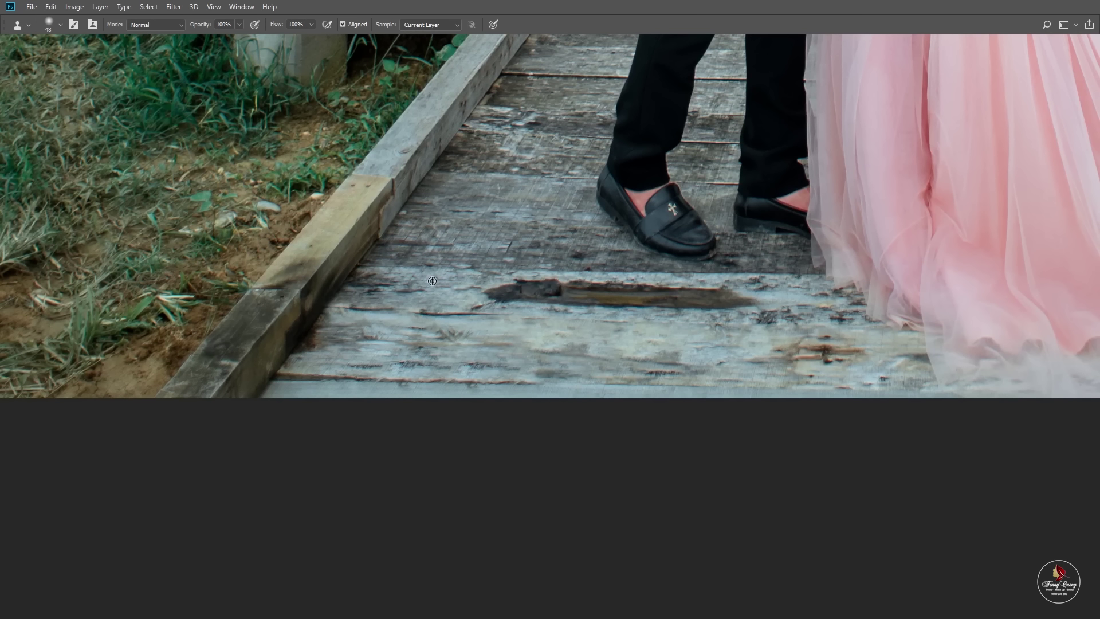
# - Remove the rest of the dark plank streak
pyautogui.keyDown('alt'); pyautogui.click(432, 281); pyautogui.keyUp('alt')
pyautogui.moveTo(535, 294); pyautogui.dragTo(466, 297)
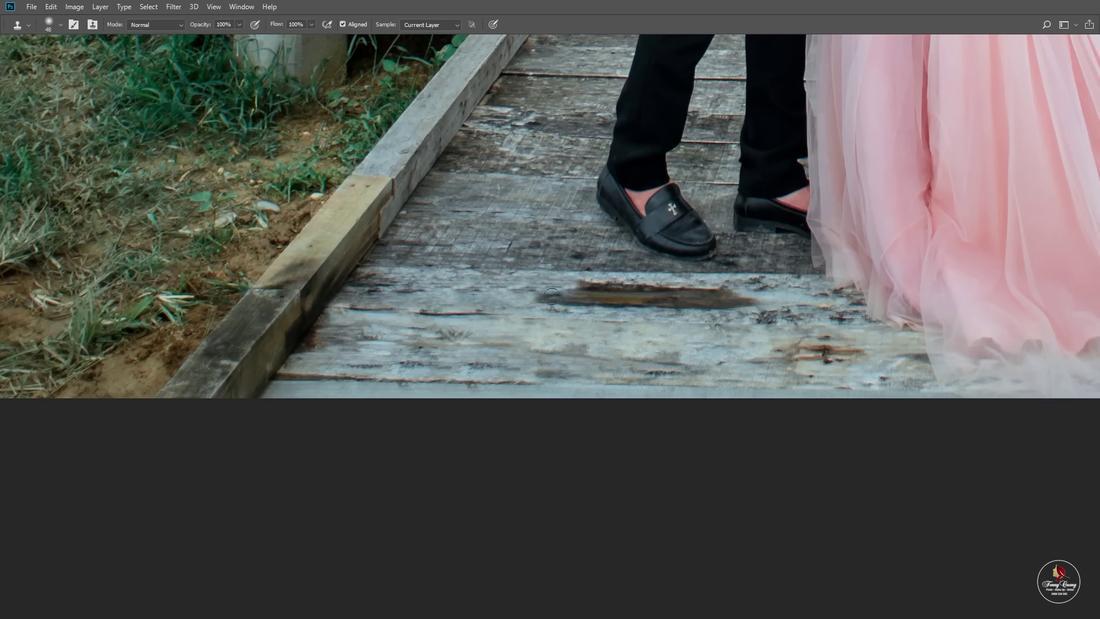
pyautogui.moveTo(552, 297); pyautogui.dragTo(481, 293)
pyautogui.moveTo(613, 286); pyautogui.dragTo(745, 293)
# - Inspect the grass beside the boardwalk and set the brush to 73 px
pyautogui.scroll(-5, 608, 299)
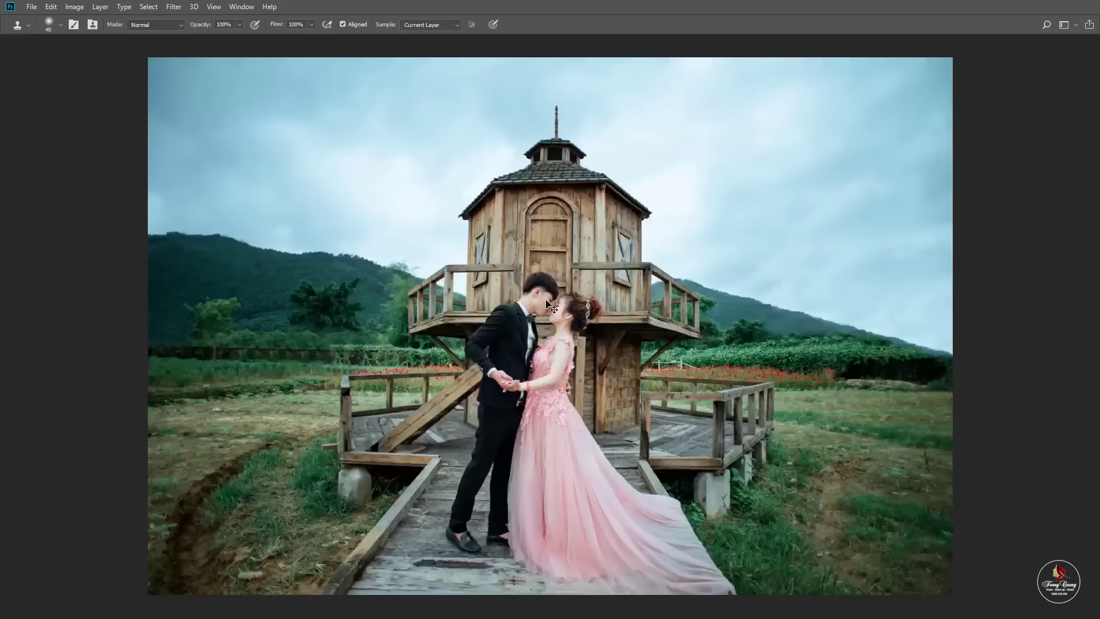
pyautogui.scroll(8, 419, 425)
pyautogui.moveTo(419, 425); pyautogui.dragTo(494, 334)
pyautogui.scroll(-5, 479, 346)
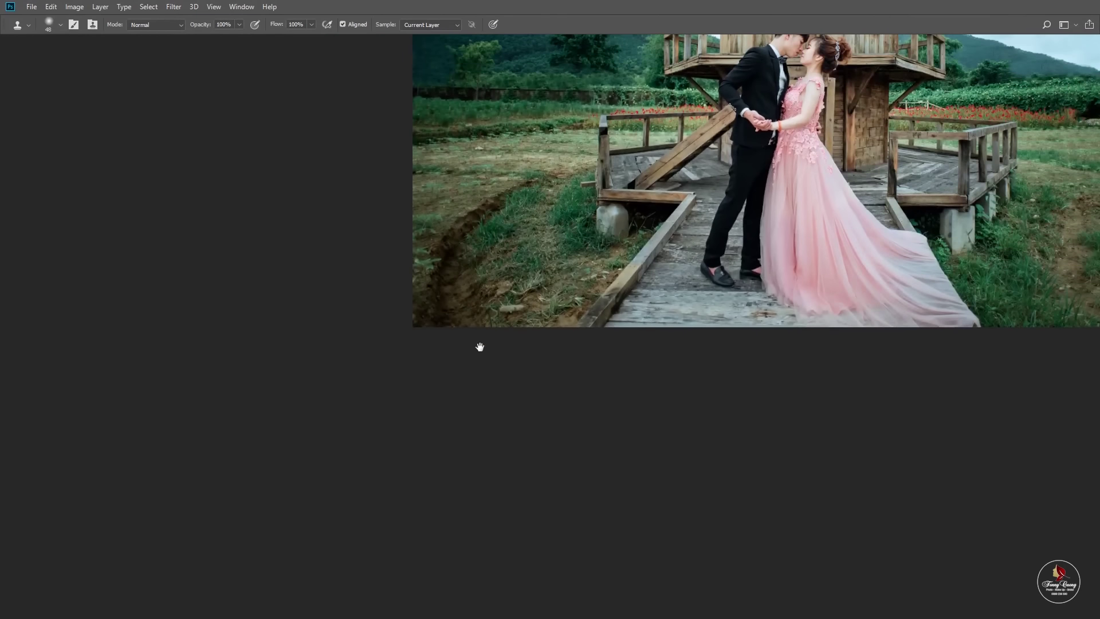
pyautogui.scroll(5, 479, 346)
pyautogui.rightClick(484, 360)
pyautogui.press('Return')
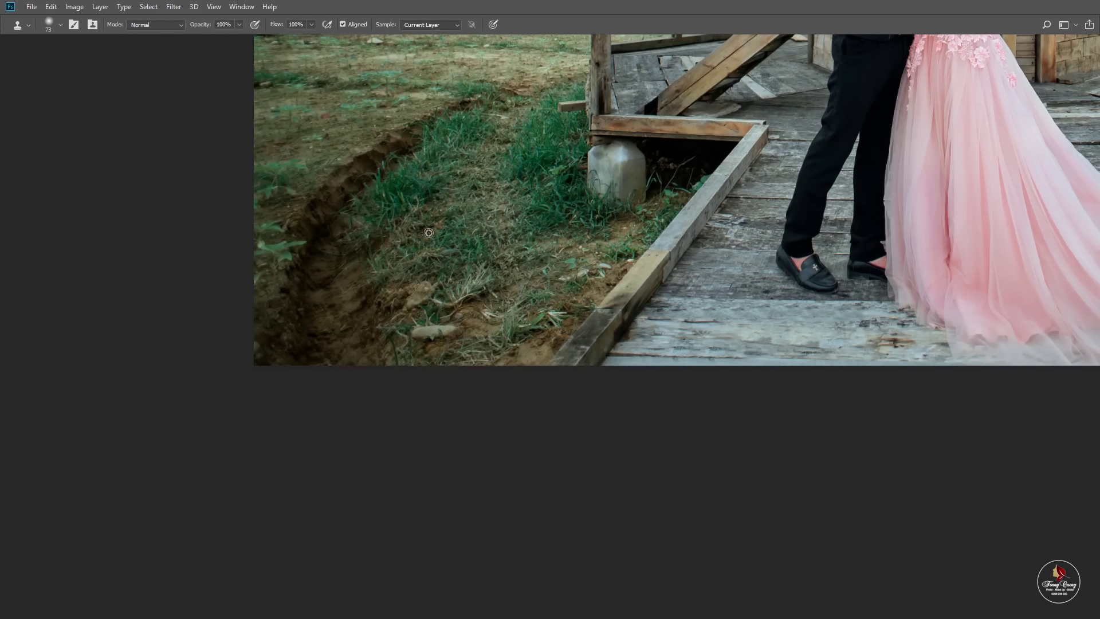
pyautogui.hotkey('ctrl', '0')
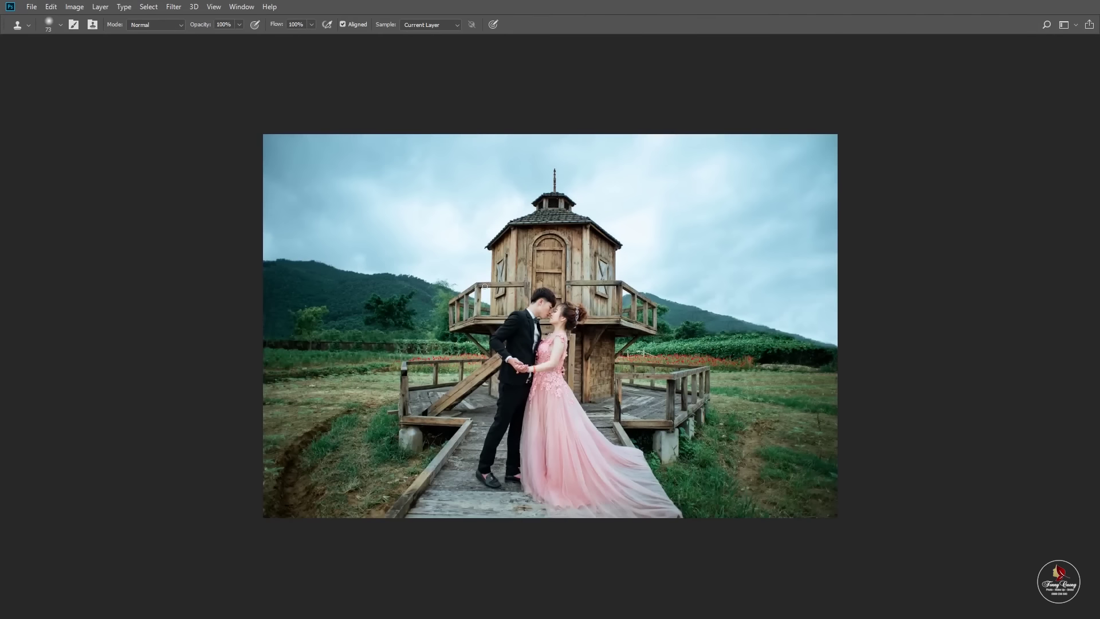
# - Select the sky above the hills and wooden house with the Magic Wand
pyautogui.press('w')
pyautogui.click(693, 249)
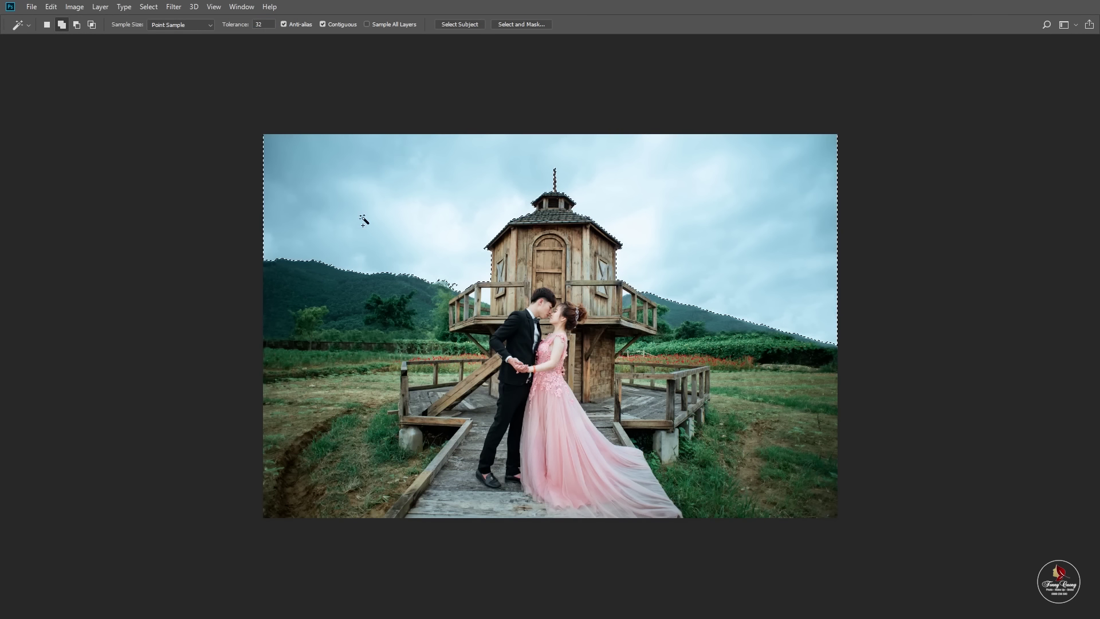
pyautogui.keyDown('alt'); pyautogui.scroll(6, 471, 304); pyautogui.keyUp('alt')
pyautogui.press('super')
# - In Bridge, browse F: > MAU GHEP > MÂY TRỜI and drag may-troi.jpg into the wedding photo
pyautogui.click(238, 608)
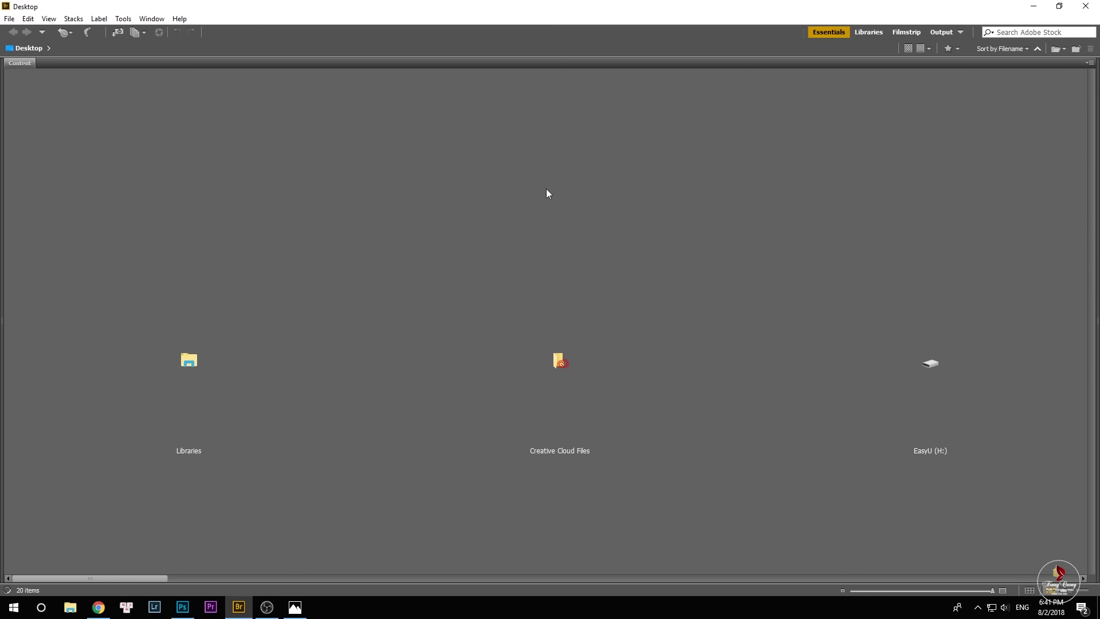
pyautogui.doubleClick(400, 121)
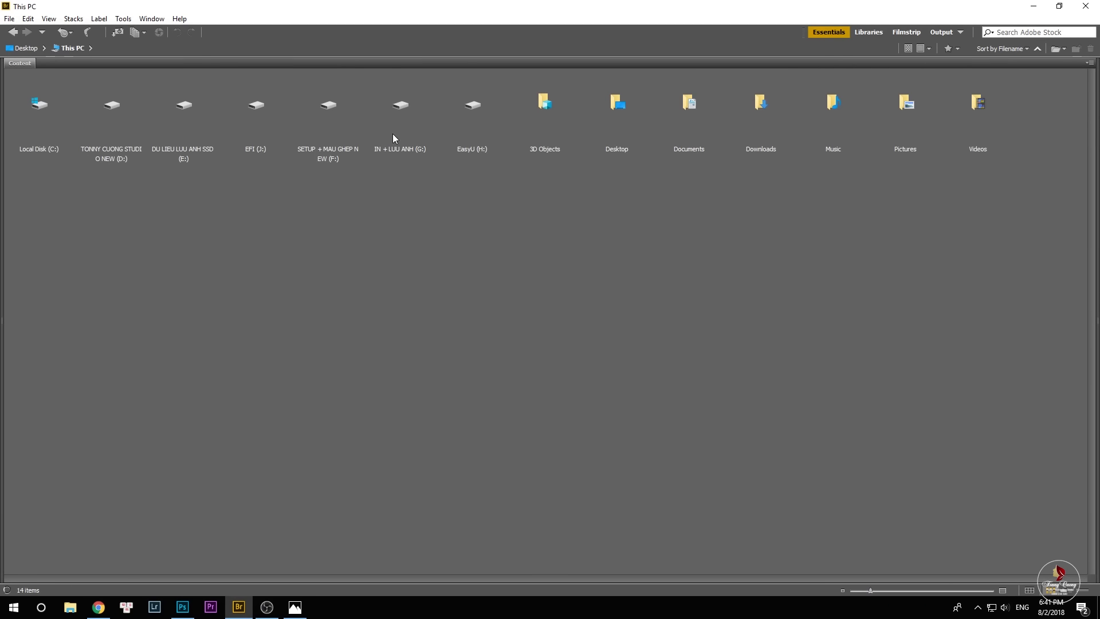
pyautogui.doubleClick(329, 132)
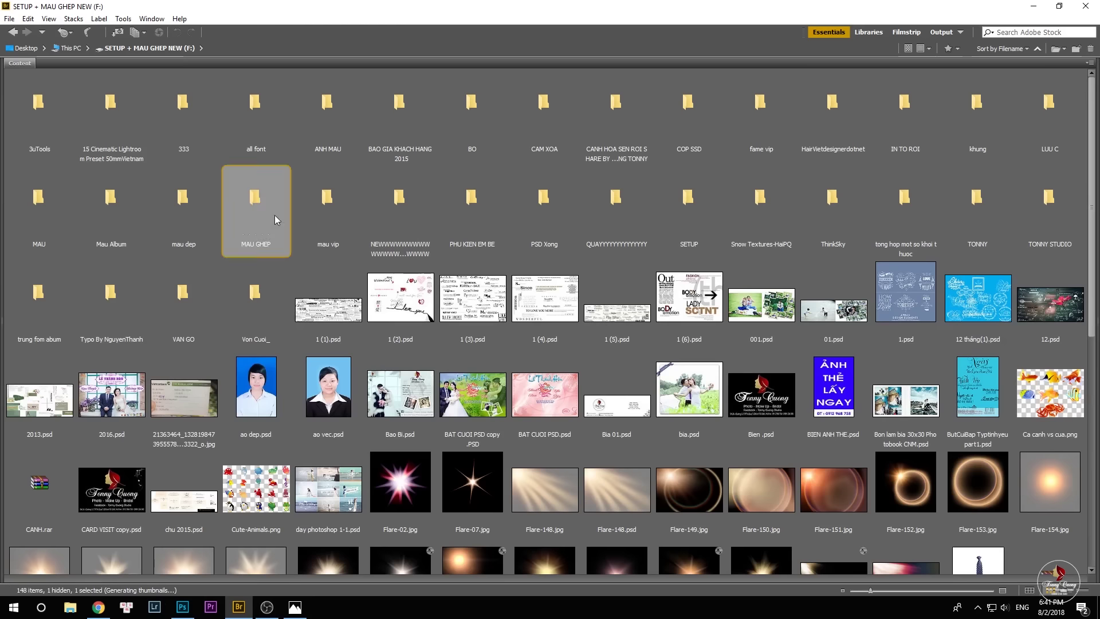
pyautogui.doubleClick(274, 214)
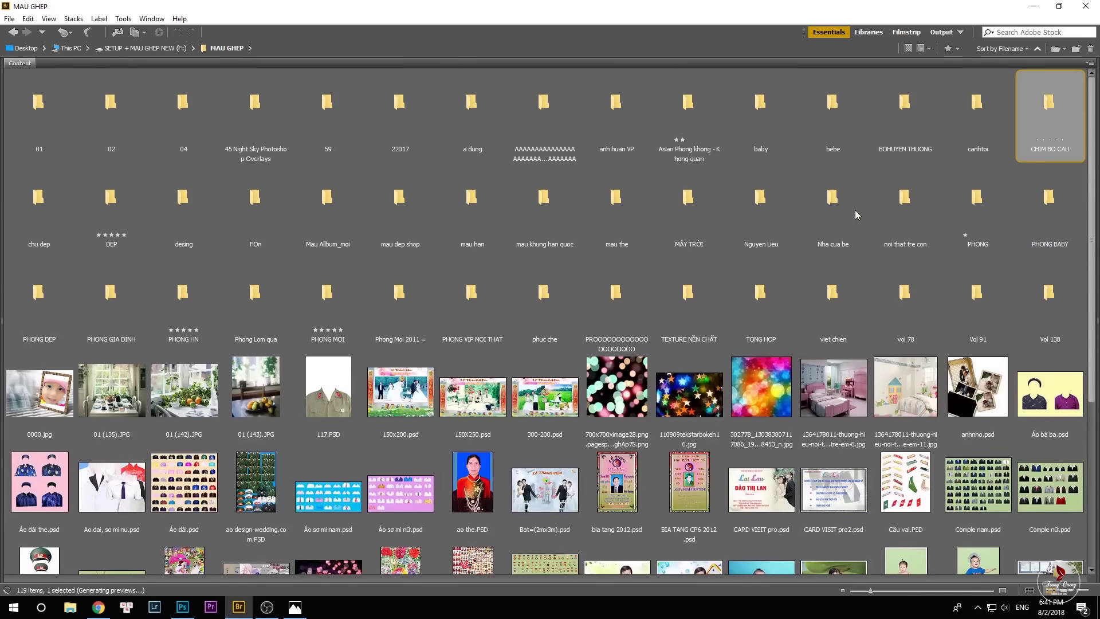
pyautogui.doubleClick(698, 219)
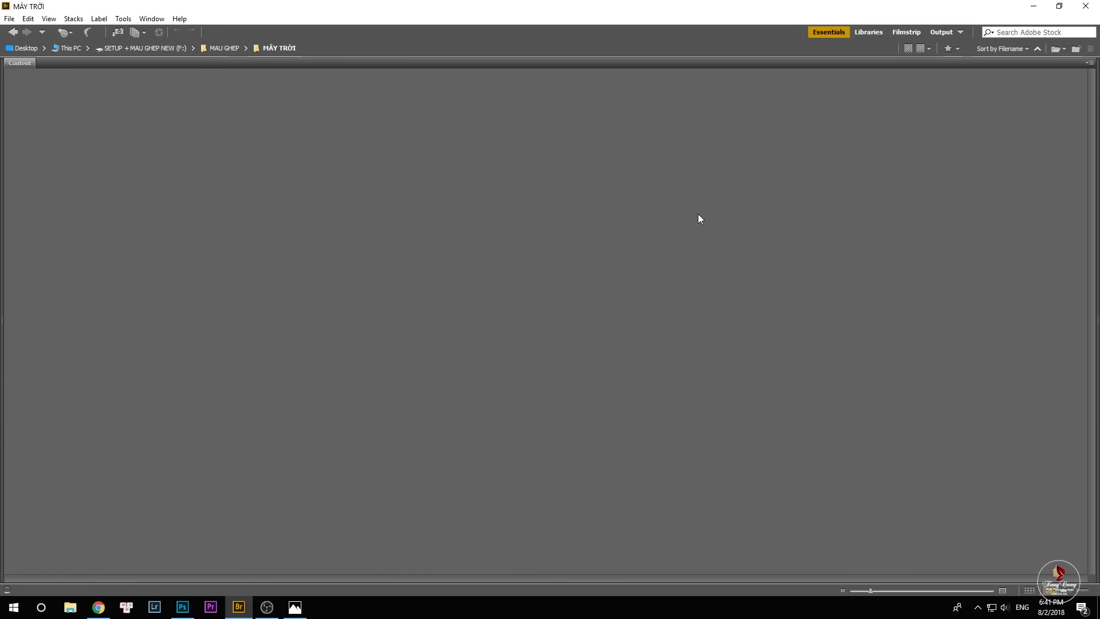
pyautogui.click(491, 312)
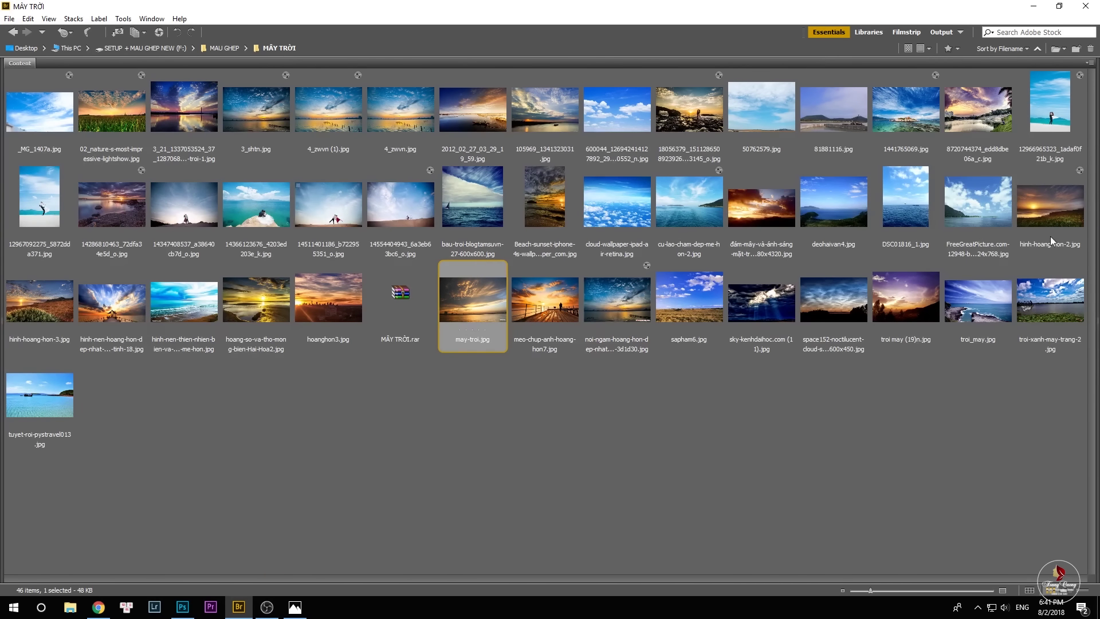
pyautogui.moveTo(1051, 236); pyautogui.dragTo(591, 320)
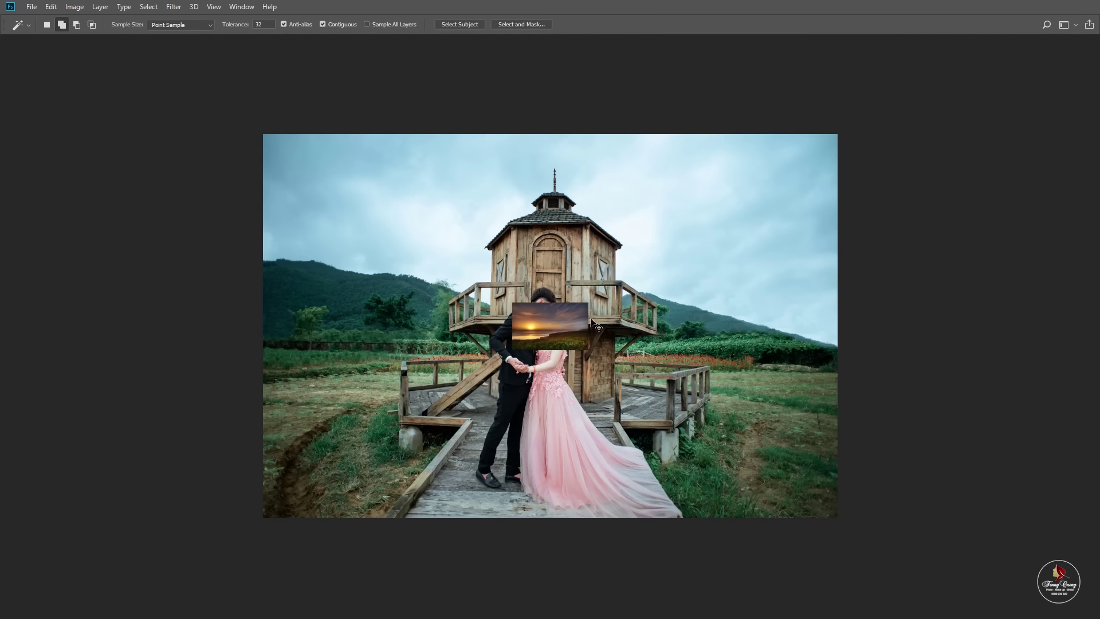
# - Place the sunset sky, flip it horizontally, move it top-left, and load Layer 1 as a selection
pyautogui.rightClick(572, 332)
pyautogui.press('Return')
pyautogui.hotkey('ctrl', 't')
pyautogui.rightClick(559, 343)
pyautogui.click(591, 484)
pyautogui.moveTo(584, 344)
pyautogui.mouseDown()
pyautogui.moveTo(335, 176)
pyautogui.moveTo(825, 376)
pyautogui.moveTo(787, 436)
pyautogui.moveTo(840, 518)
pyautogui.mouseUp()
pyautogui.press('Return')
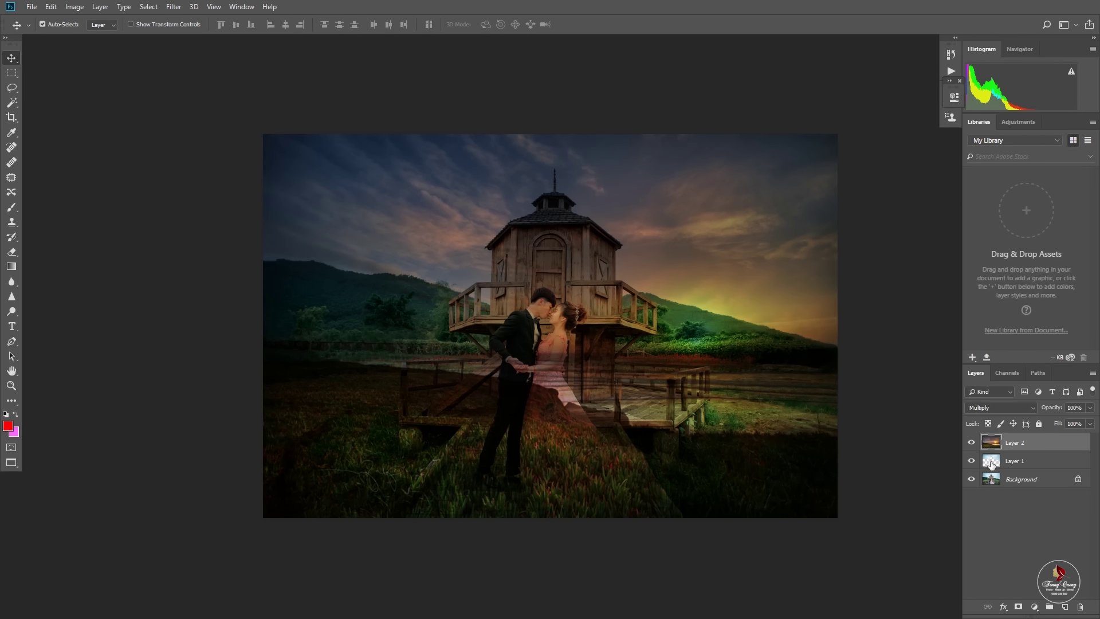
pyautogui.keyDown('ctrl'); pyautogui.click(992, 464); pyautogui.keyUp('ctrl')
# - With a 511 px eraser, remove the sunset from the couple, dress train and boardwalk
pyautogui.press('e')
pyautogui.rightClick(541, 392)
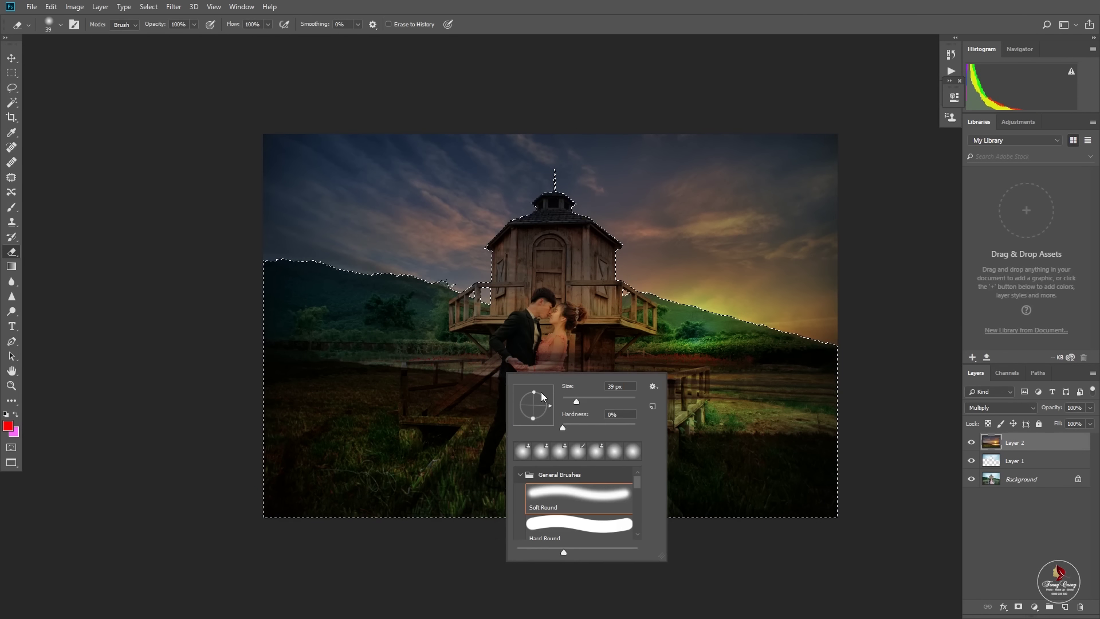
pyautogui.write('511')
pyautogui.press('Return')
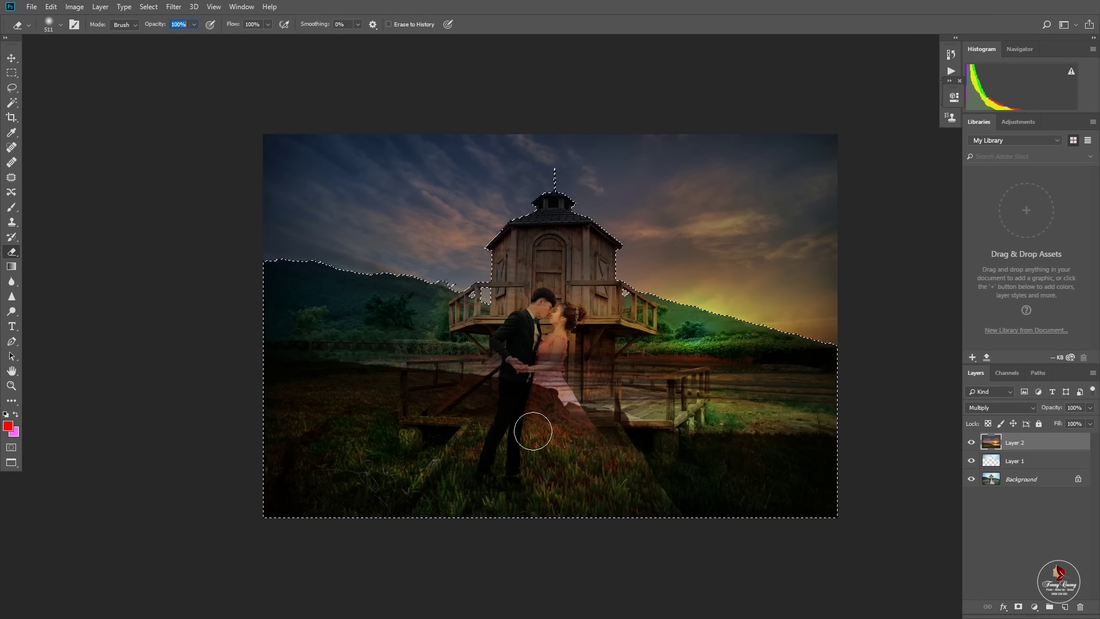
pyautogui.moveTo(533, 431)
pyautogui.mouseDown()
pyautogui.moveTo(533, 245)
pyautogui.moveTo(562, 259)
pyautogui.moveTo(618, 402)
pyautogui.mouseUp()
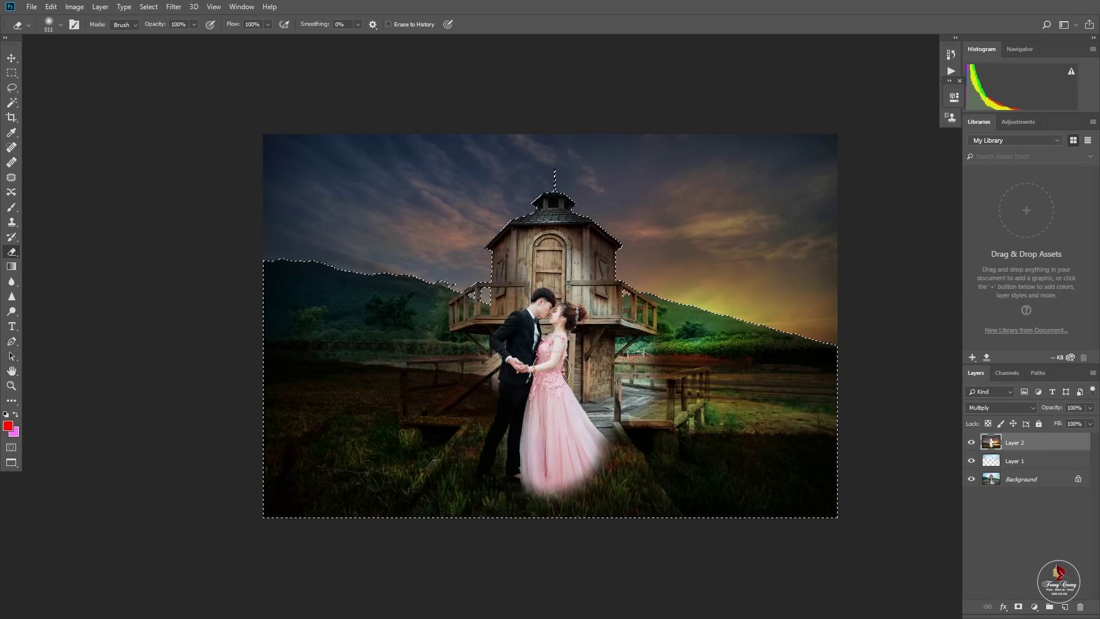
pyautogui.moveTo(551, 371)
pyautogui.mouseDown()
pyautogui.moveTo(631, 458)
pyautogui.moveTo(606, 510)
pyautogui.moveTo(487, 458)
pyautogui.moveTo(478, 484)
pyautogui.moveTo(423, 511)
pyautogui.mouseUp()
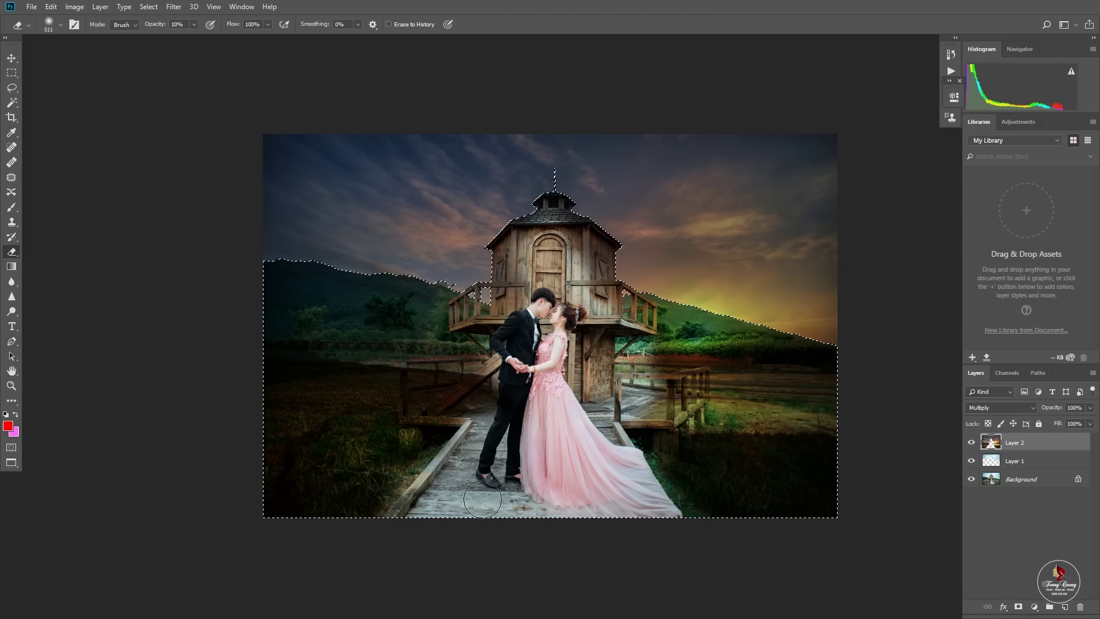
# - Enlarge the eraser to 2520 px and erase the sunset from the ground around the couple
pyautogui.rightClick(384, 341)
pyautogui.moveTo(498, 365); pyautogui.dragTo(515, 370)
pyautogui.press('Return')
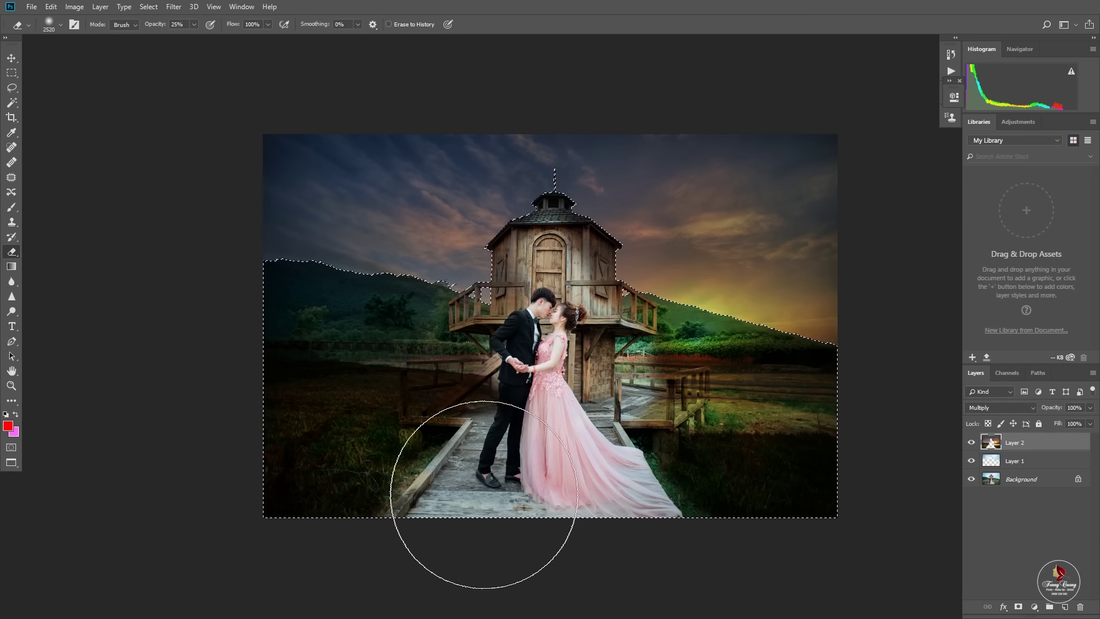
pyautogui.moveTo(237, 487); pyautogui.dragTo(743, 511)
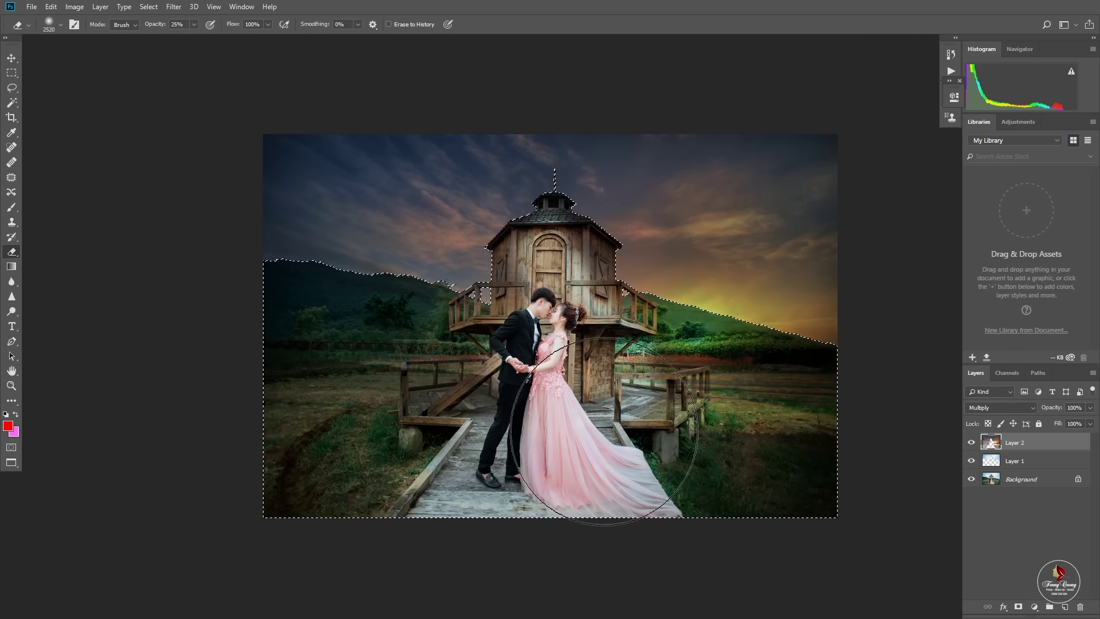
pyautogui.moveTo(546, 401); pyautogui.dragTo(246, 455)
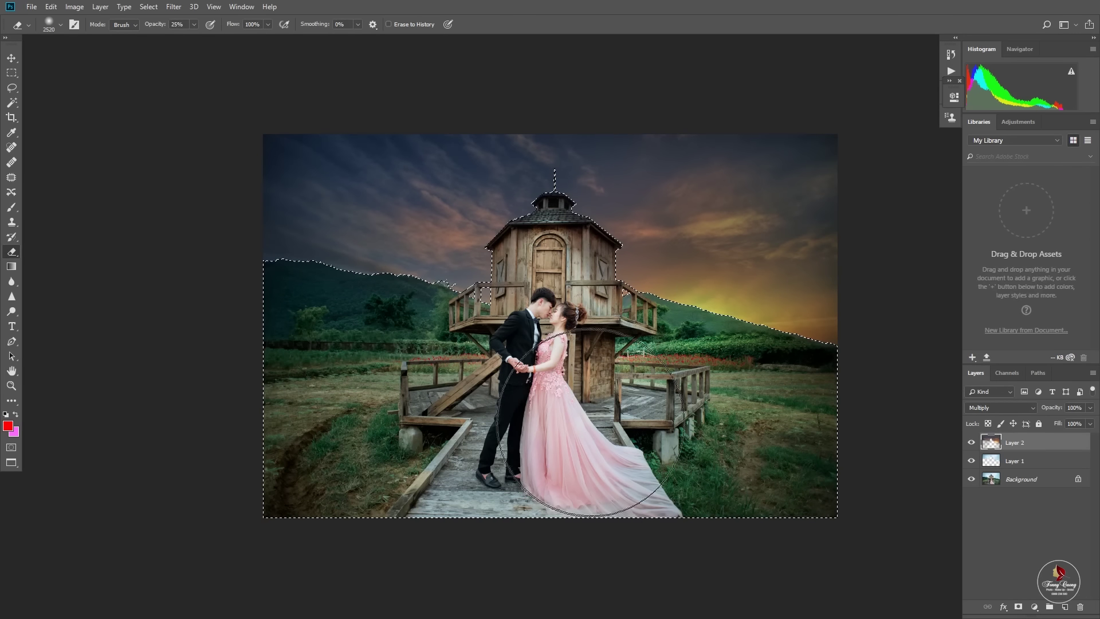
# - Reload the land and house selection and lower the eraser strength to 10%
pyautogui.hotkey('ctrl', 'd')
pyautogui.scroll(-1, 499, 346)
pyautogui.scroll(3, 739, 300)
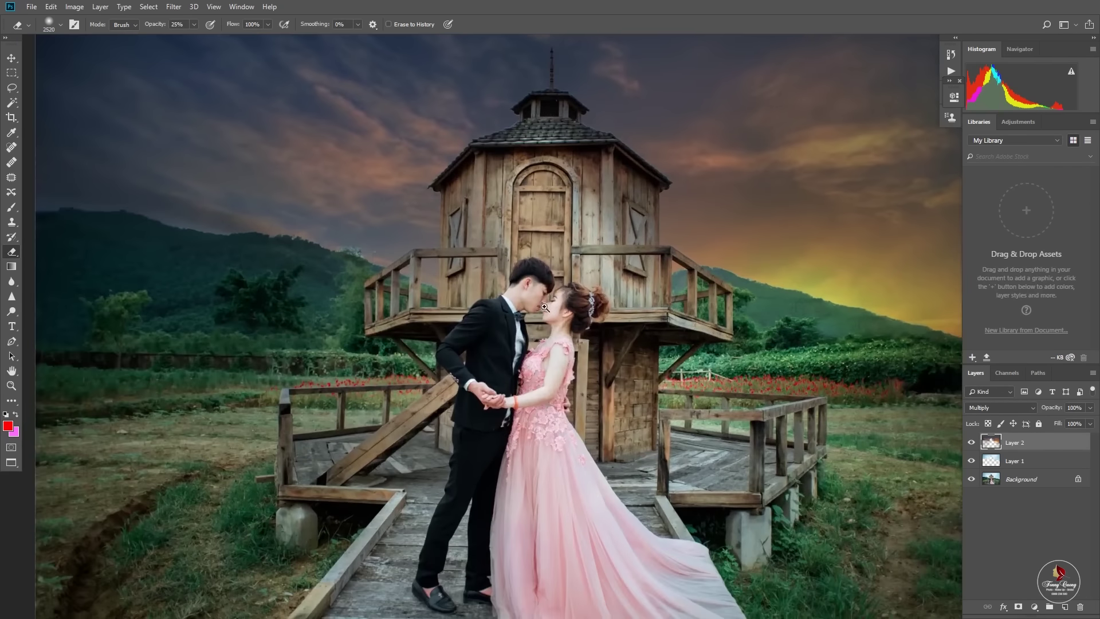
pyautogui.scroll(-3, 559, 304)
pyautogui.hotkey('ctrl', 'shift', 'd')
pyautogui.press('1')
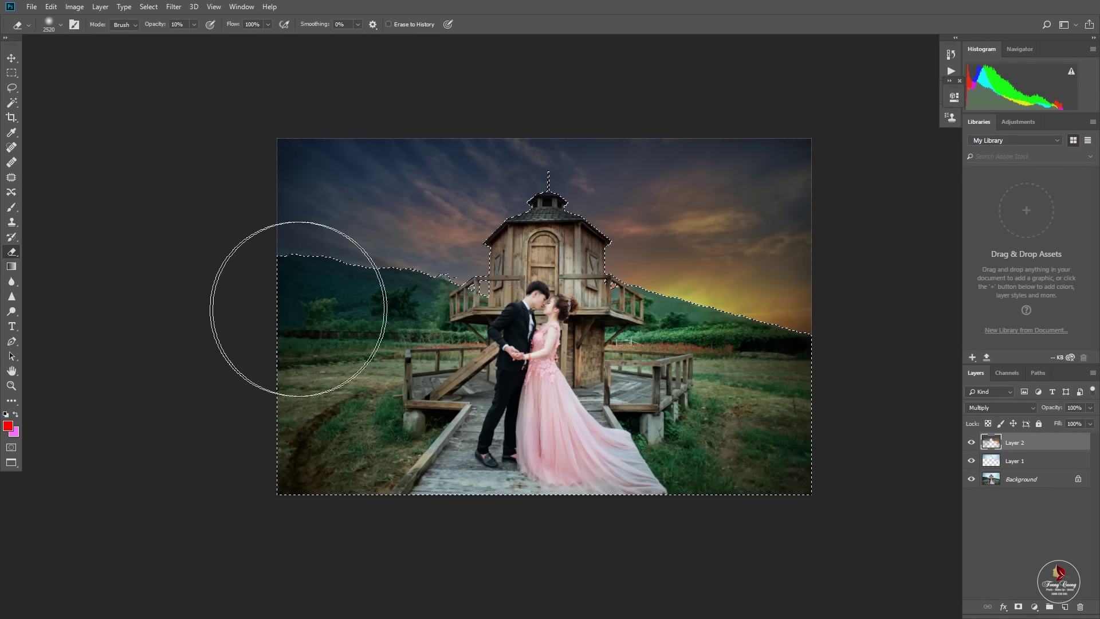
pyautogui.hotkey('ctrl', 'd')
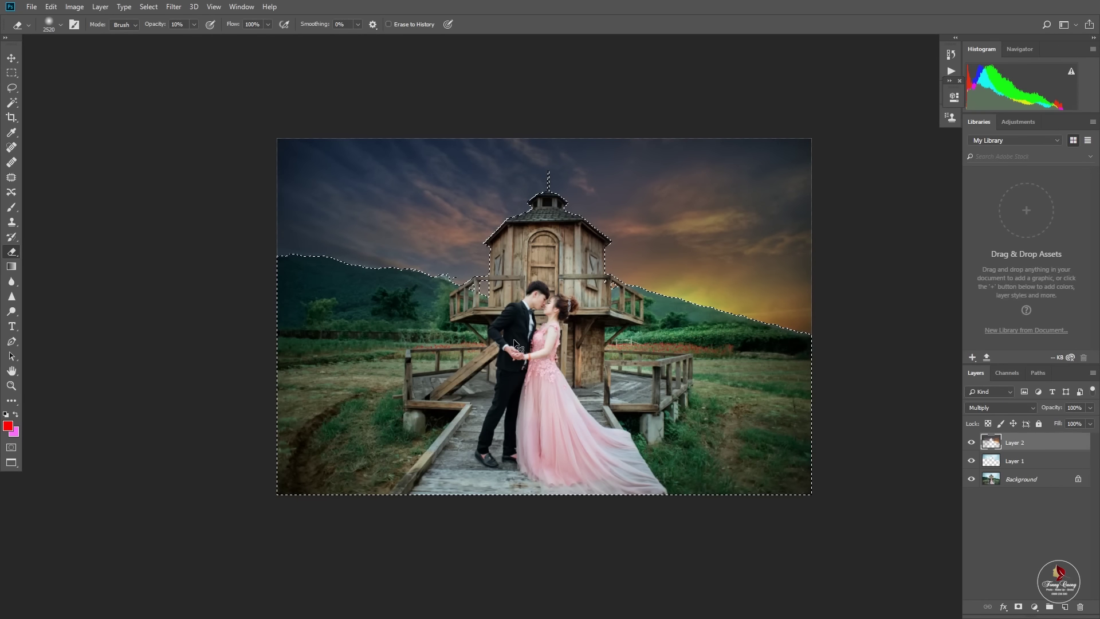
# - Clear the land selection, reset colours to black and white, and target the Background layer
pyautogui.scroll(3, 412, 283)
pyautogui.hotkey('ctrl', 'shift', 'd')
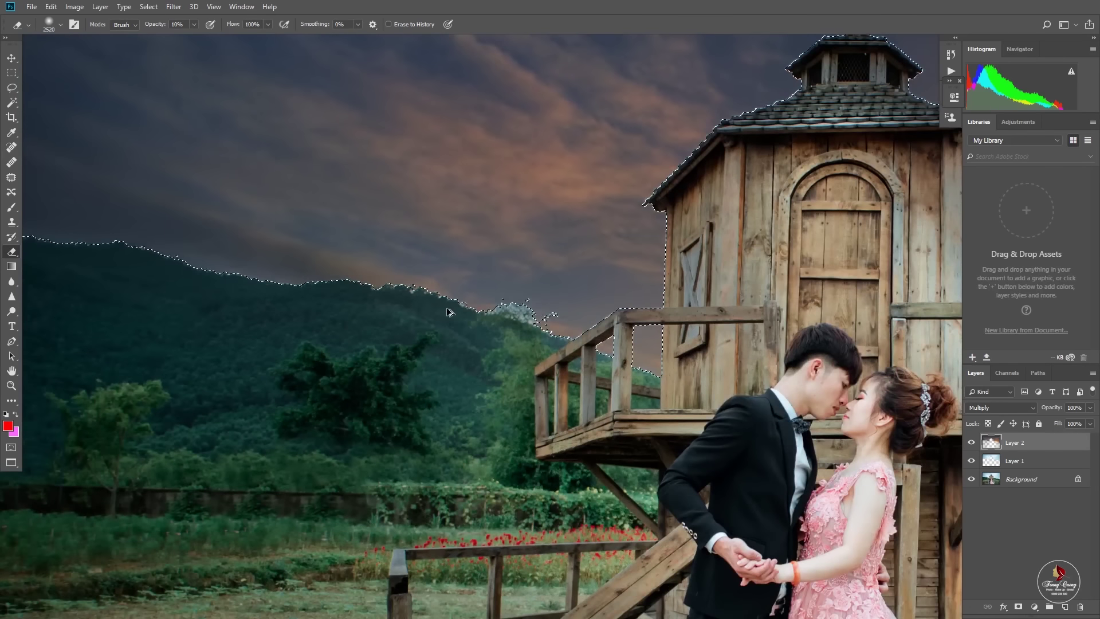
pyautogui.hotkey('ctrl', 'd')
pyautogui.scroll(-5, 447, 312)
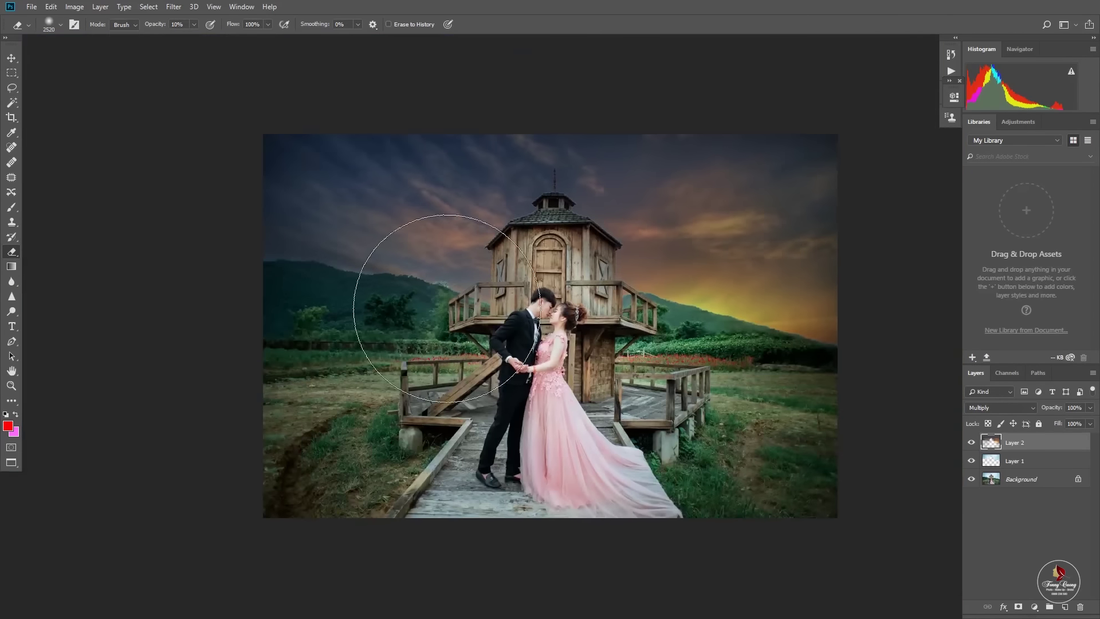
pyautogui.scroll(2, 406, 290)
pyautogui.press('d')
pyautogui.click(1021, 479)
# - Paint a Quick Mask over the hills along the horizon and convert it to a selection
pyautogui.scroll(-2, 364, 314)
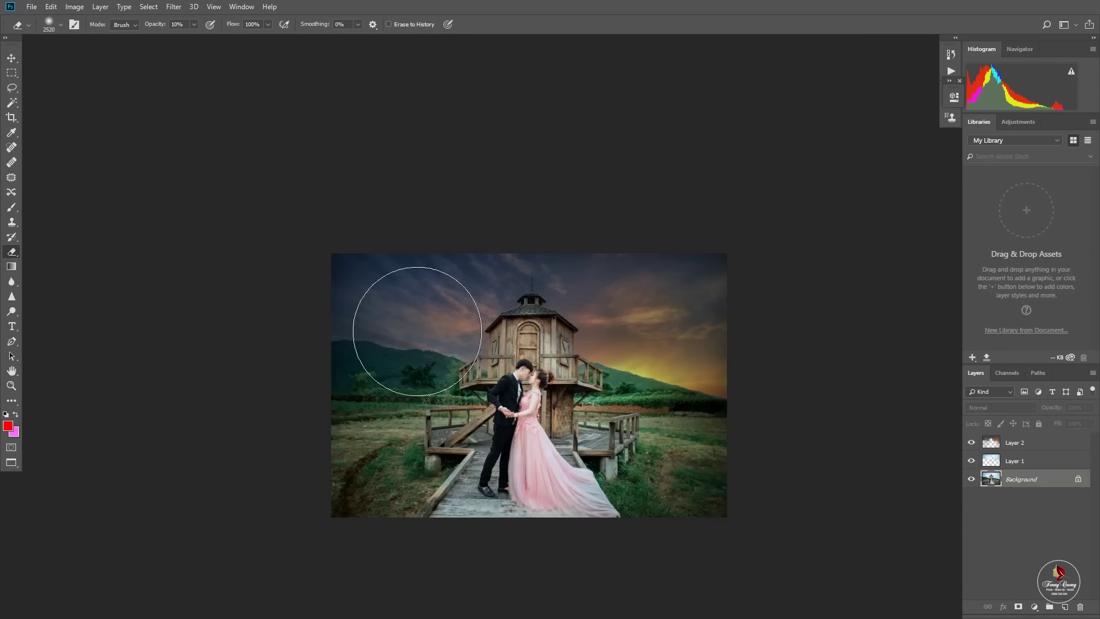
pyautogui.scroll(3, 373, 355)
pyautogui.press('b')
pyautogui.moveTo(566, 373); pyautogui.dragTo(555, 362)
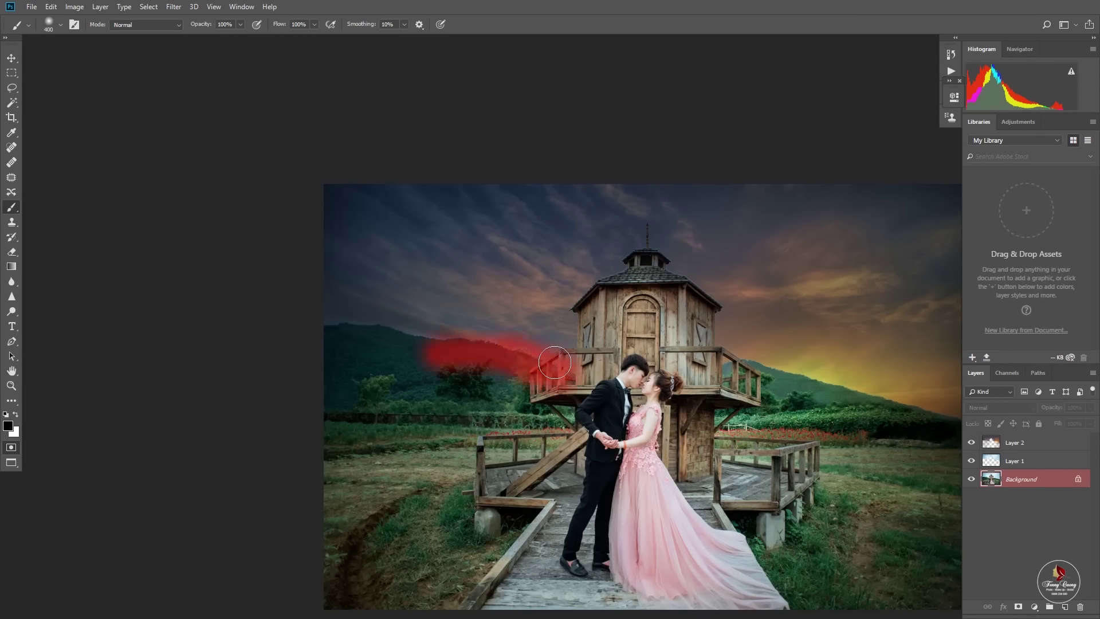
pyautogui.moveTo(719, 321)
pyautogui.mouseDown()
pyautogui.moveTo(725, 355)
pyautogui.moveTo(781, 381)
pyautogui.mouseUp()
pyautogui.press('q')
# - Darken the horizon selection with Levels midtone 0.71, fade it, and deselect
pyautogui.hotkey('ctrl', 'l')
pyautogui.moveTo(781, 230); pyautogui.dragTo(797, 229)
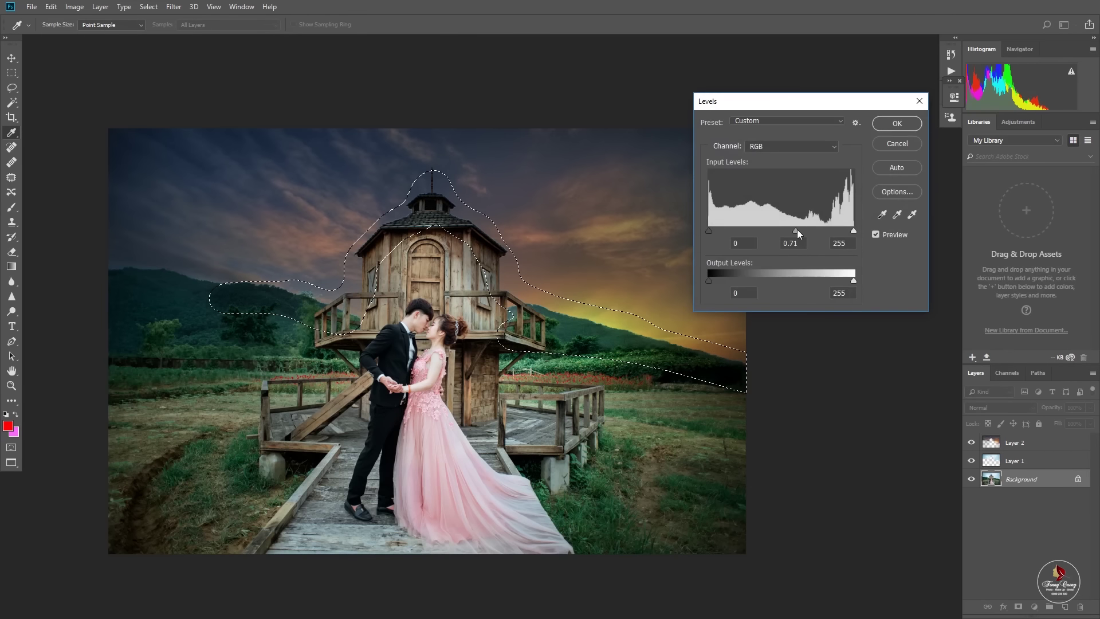
pyautogui.press('Return')
pyautogui.hotkey('ctrl', 'shift', 'f')
pyautogui.press('Return')
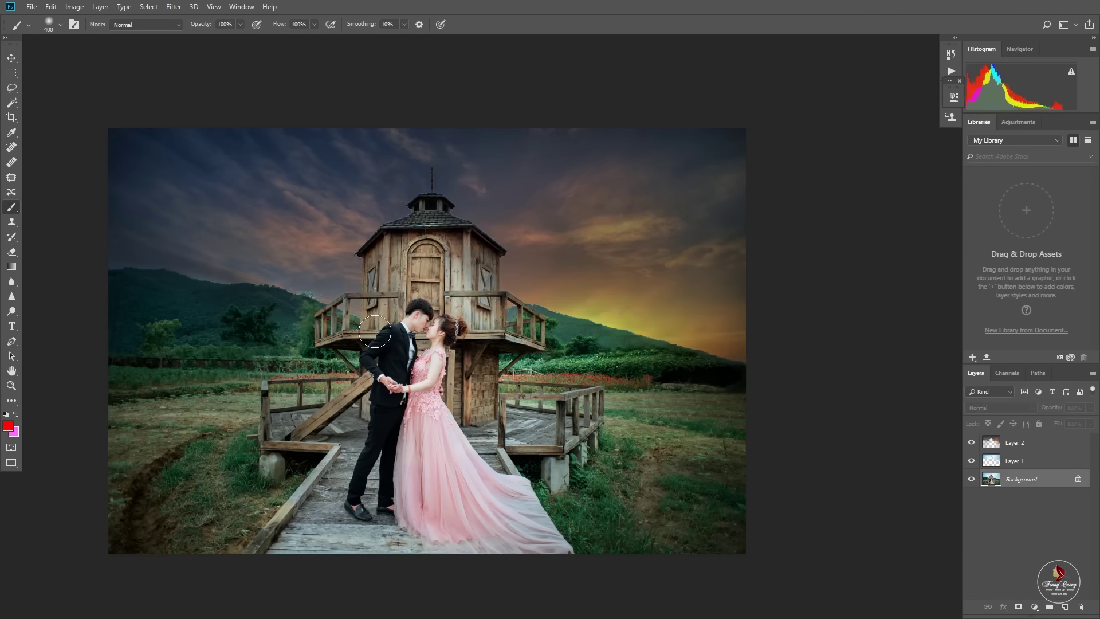
pyautogui.hotkey('ctrl', 'd')
pyautogui.scroll(5, 503, 290)
# - Target Layer 2 and resize the eraser to about 1400 px
pyautogui.press('b')
pyautogui.click(1010, 444)
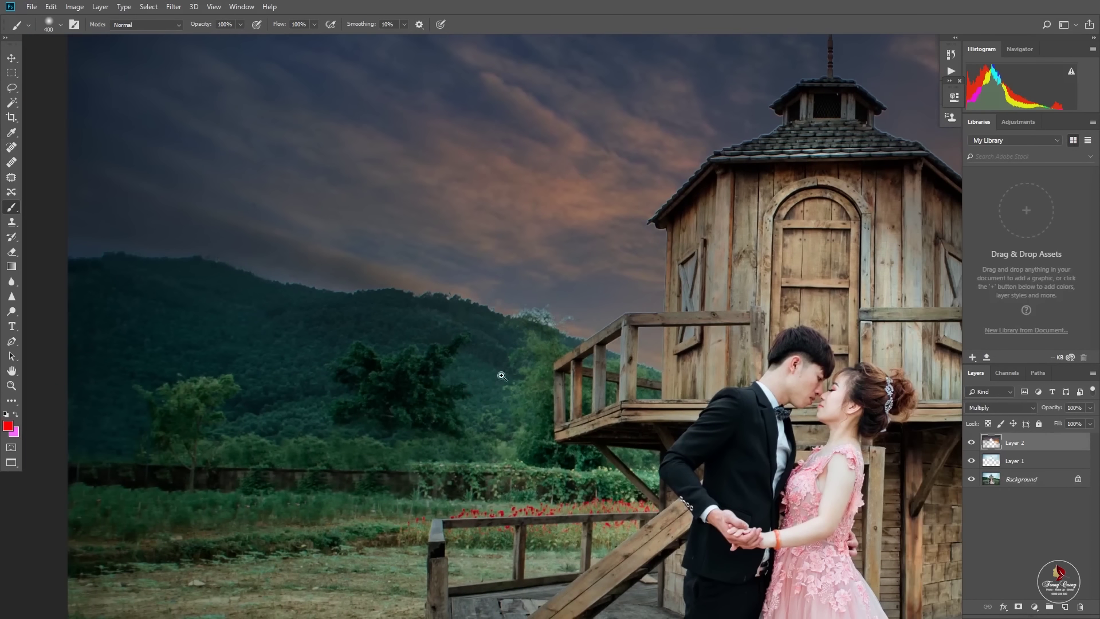
pyautogui.scroll(-5, 503, 319)
pyautogui.scroll(1, 507, 317)
pyautogui.press('e')
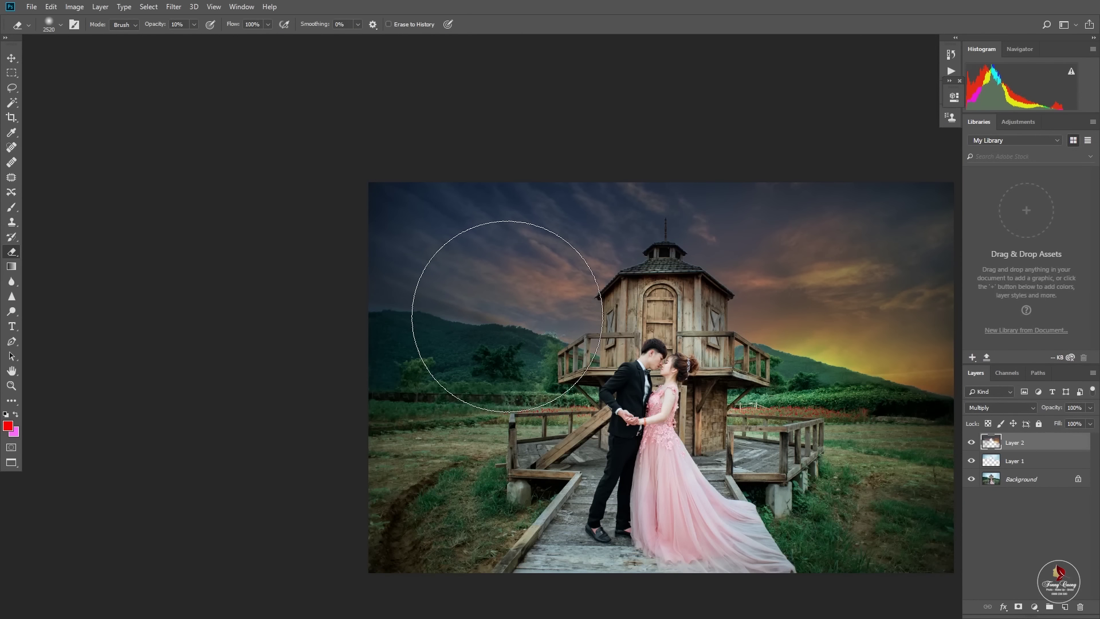
pyautogui.rightClick(507, 316)
pyautogui.moveTo(576, 359)
pyautogui.mouseDown()
pyautogui.moveTo(530, 345)
pyautogui.moveTo(541, 375)
pyautogui.mouseUp()
pyautogui.press('Return')
pyautogui.rightClick(458, 304)
pyautogui.press('Return')
pyautogui.rightClick(478, 332)
pyautogui.press('Return')
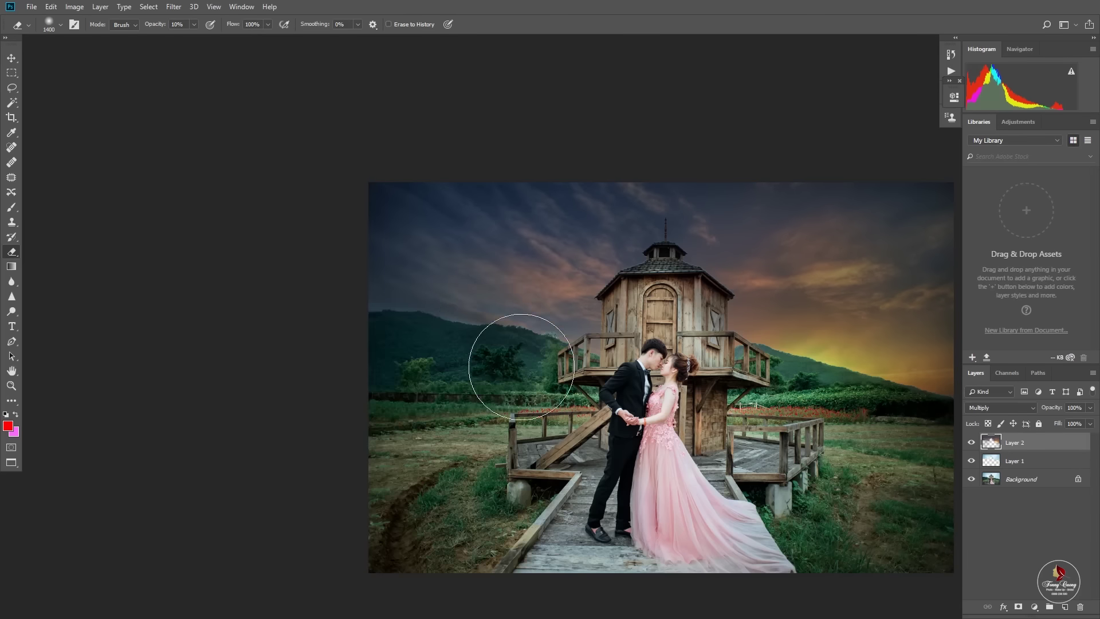
# - Open and dismiss the Vietnamese typing tool's options in the system tray
pyautogui.press('super')
pyautogui.click(979, 607)
pyautogui.rightClick(979, 564)
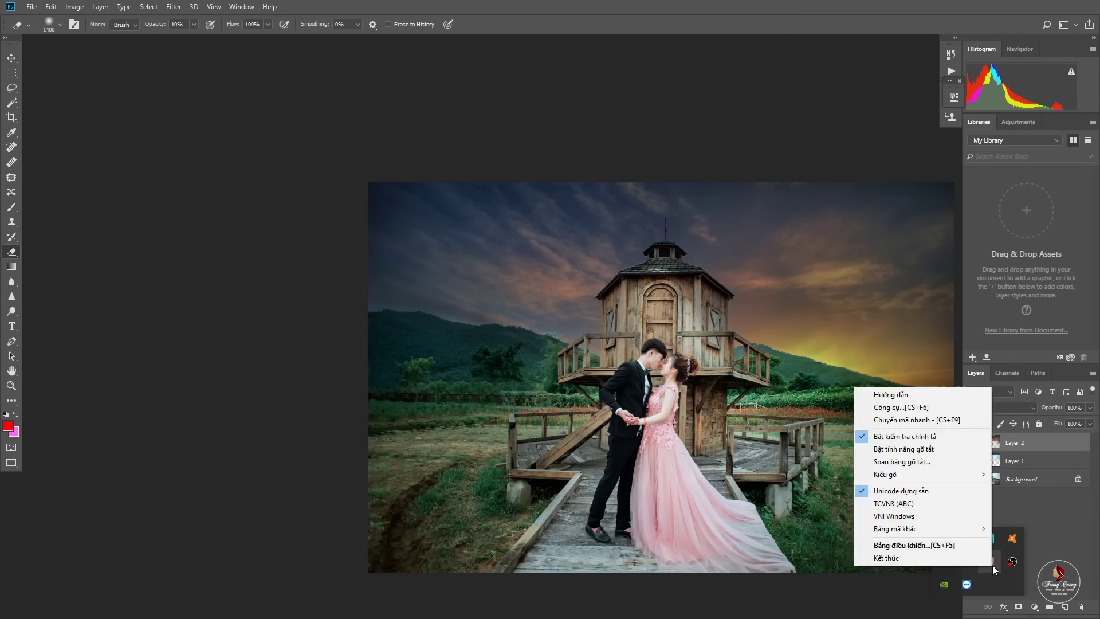
pyautogui.click(886, 558)
# - Shrink the eraser slightly and lightly erase the sunset over the left and right hills
pyautogui.rightClick(406, 319)
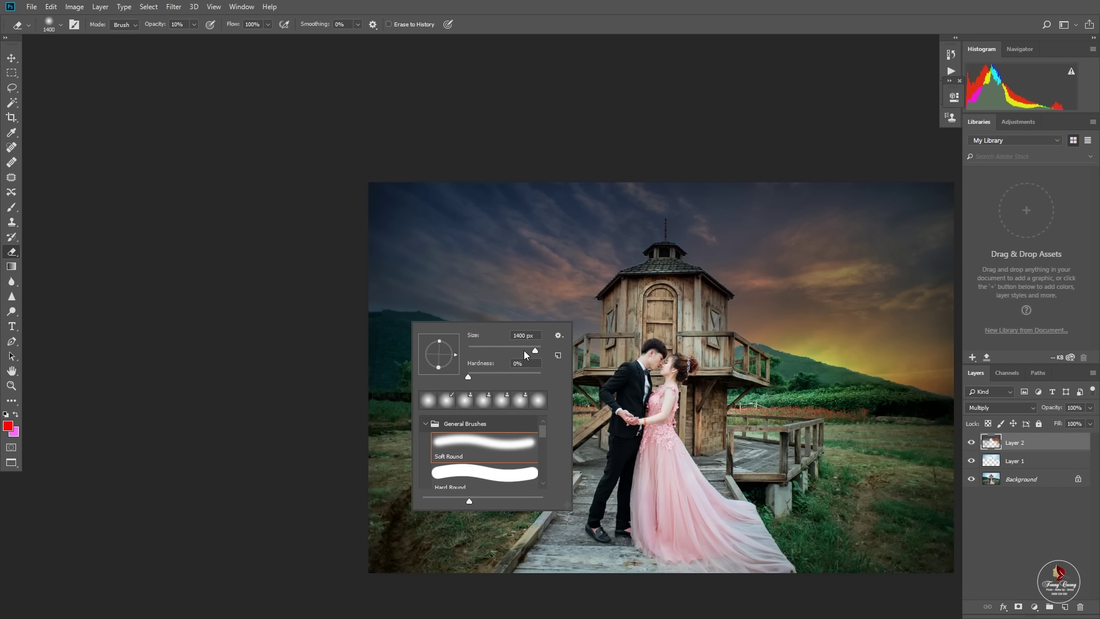
pyautogui.moveTo(459, 334); pyautogui.dragTo(444, 334)
pyautogui.press('Return')
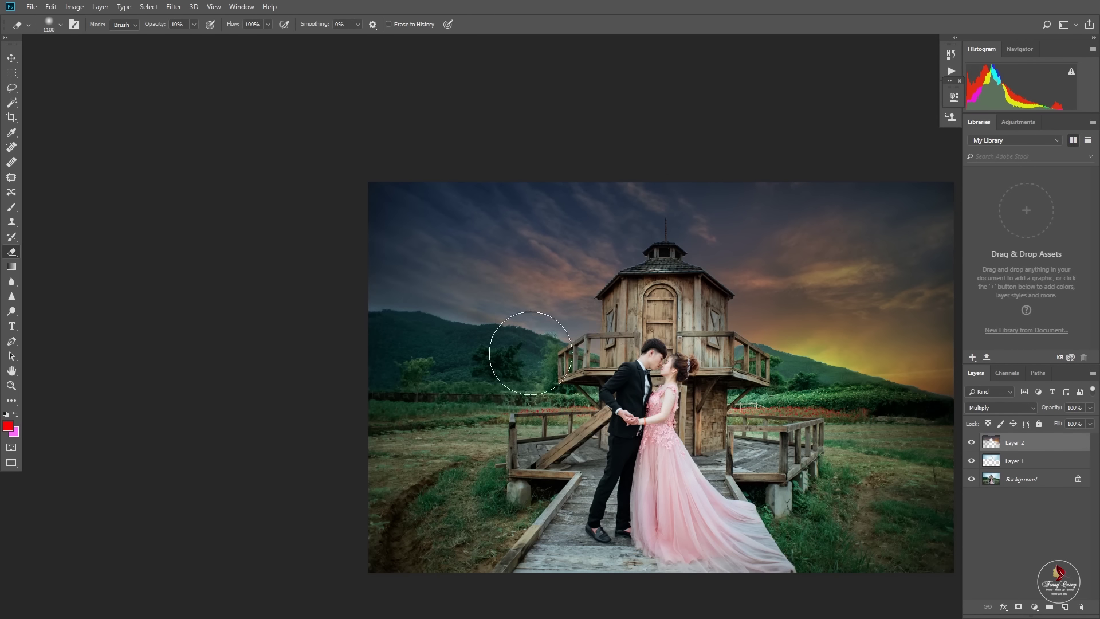
pyautogui.moveTo(531, 353); pyautogui.dragTo(330, 359)
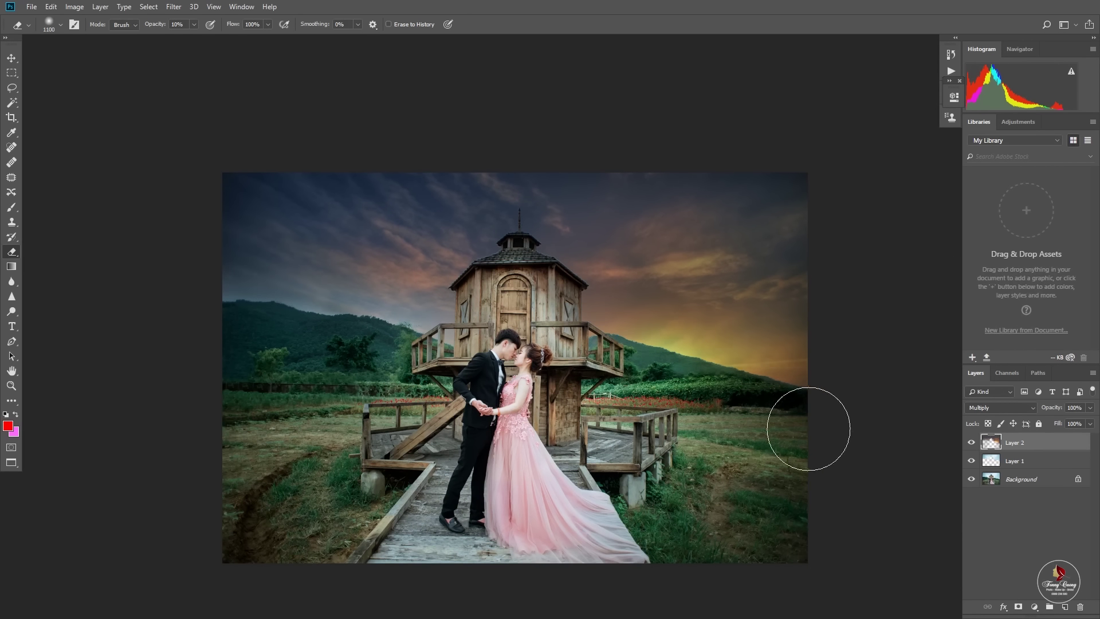
pyautogui.moveTo(808, 428); pyautogui.dragTo(669, 385)
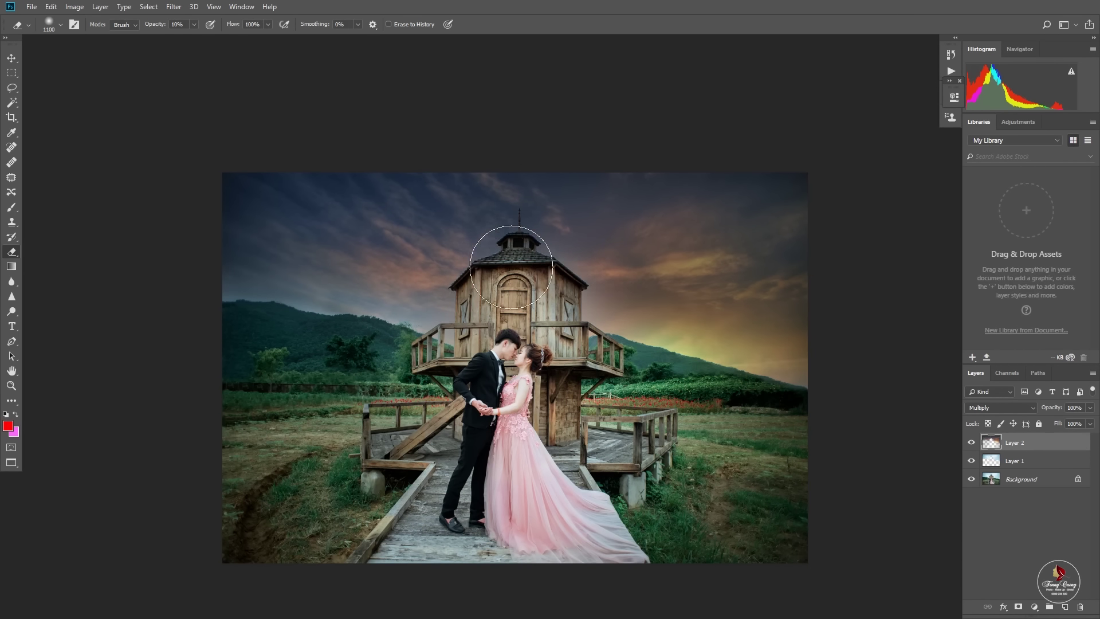
pyautogui.scroll(5, 484, 301)
pyautogui.scroll(-4, 369, 246)
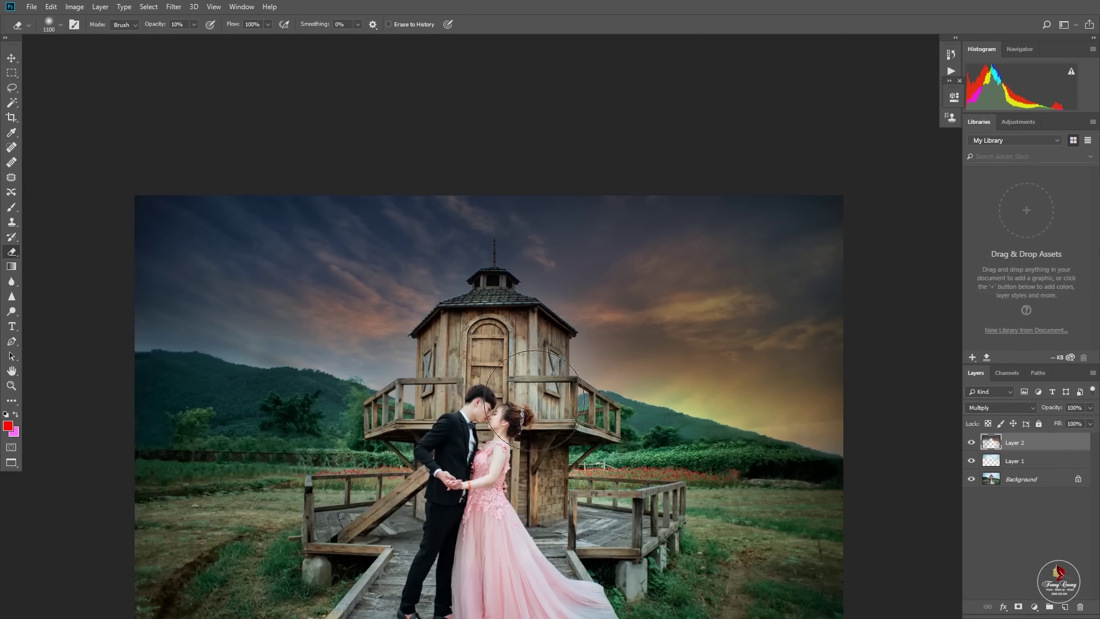
# - On the Background layer, draw a Camera Raw graduated filter from the top to mid-image
pyautogui.keyDown('ctrl'); pyautogui.rightClick(525, 429); pyautogui.keyUp('ctrl')
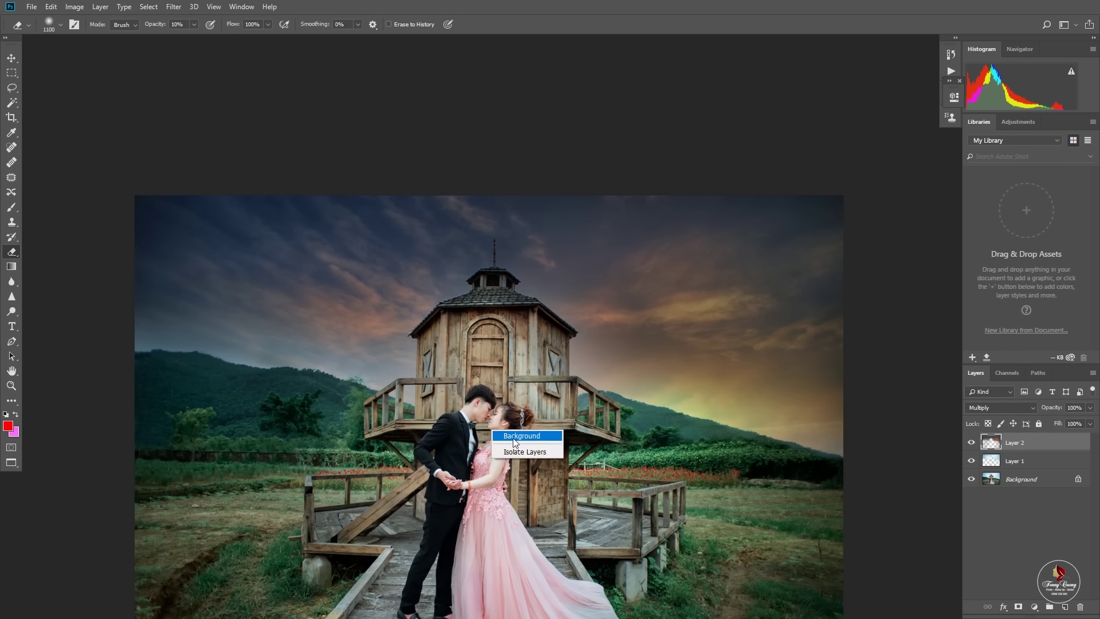
pyautogui.click(541, 454)
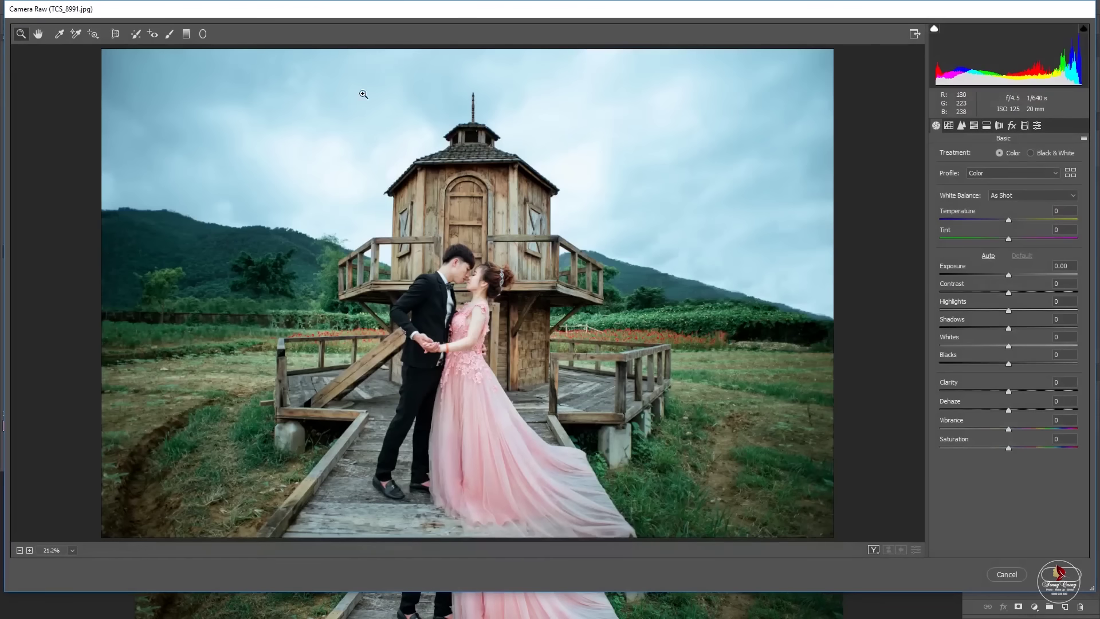
pyautogui.click(188, 34)
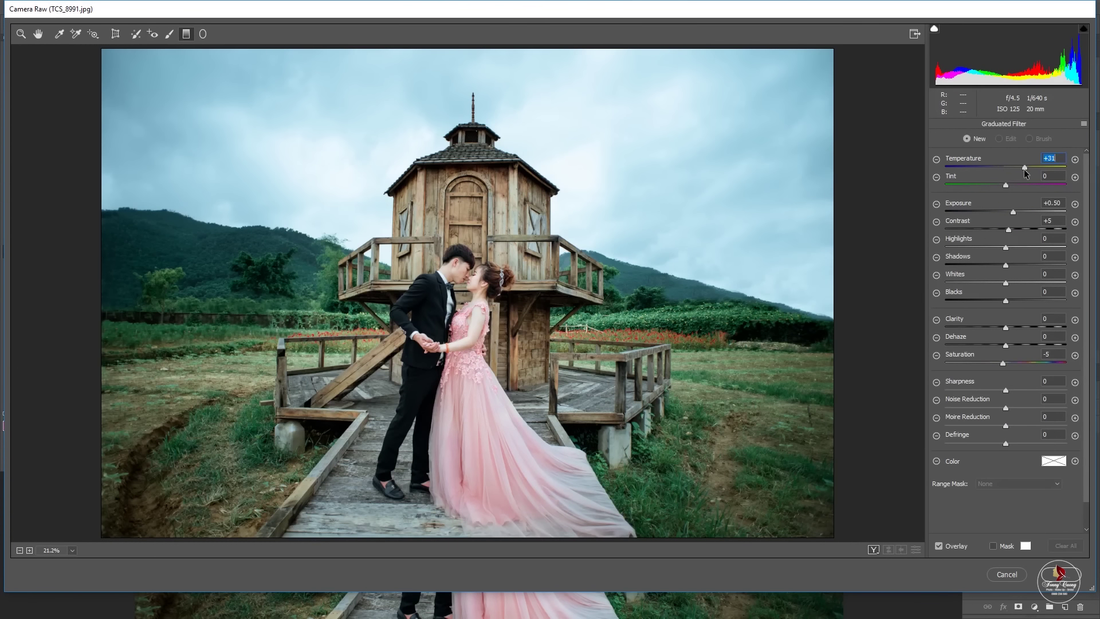
pyautogui.write('7')
pyautogui.moveTo(430, 52); pyautogui.dragTo(416, 282)
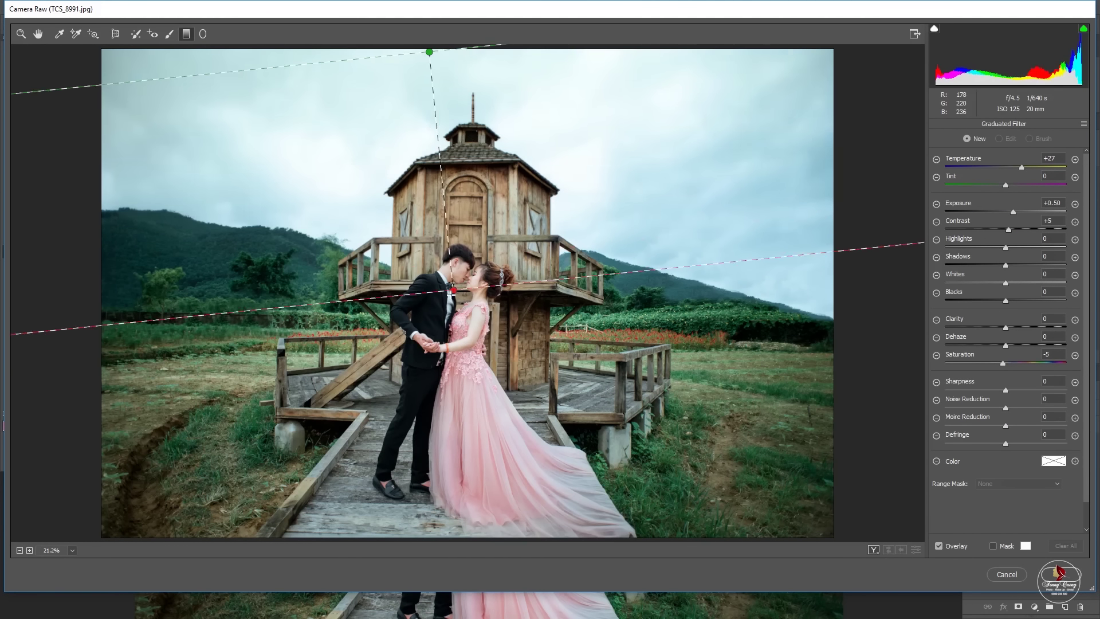
pyautogui.moveTo(429, 52); pyautogui.dragTo(421, 233)
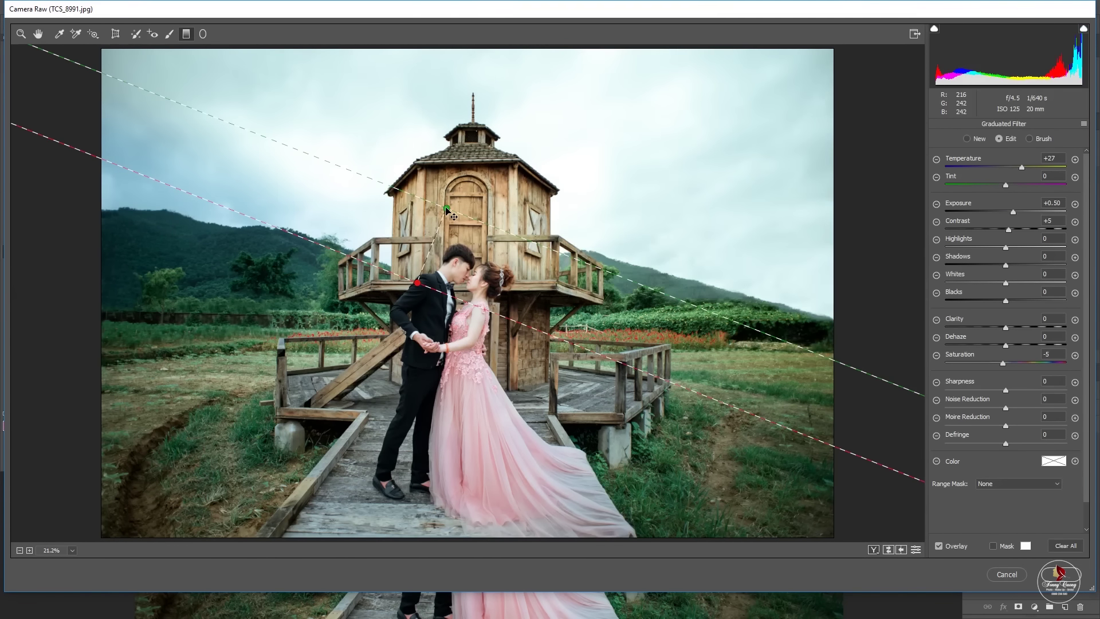
# - Angle the sky gradient and set Temperature +59, Saturation +26, Exposure -0.15
pyautogui.moveTo(1014, 213); pyautogui.dragTo(992, 214)
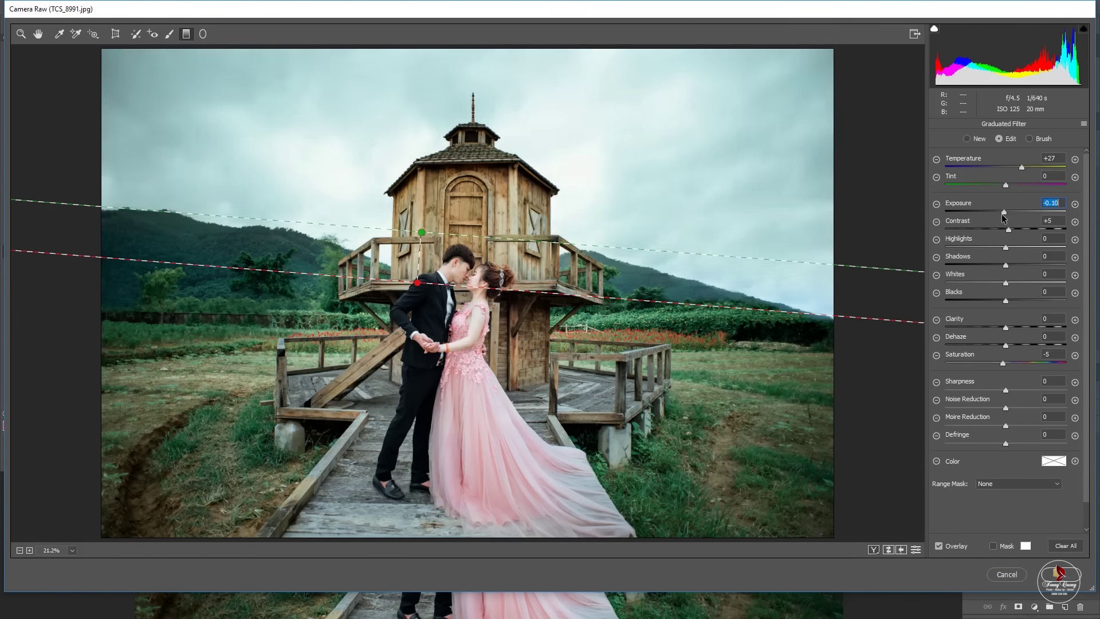
pyautogui.moveTo(418, 283)
pyautogui.mouseDown()
pyautogui.moveTo(438, 275)
pyautogui.moveTo(424, 293)
pyautogui.mouseUp()
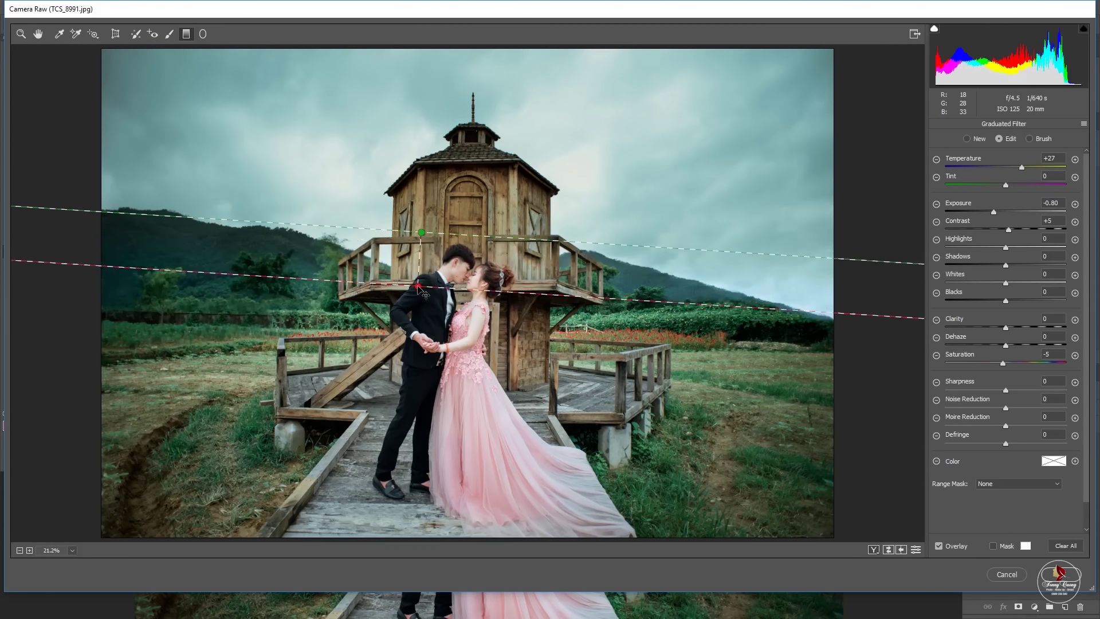
pyautogui.moveTo(418, 236); pyautogui.dragTo(430, 221)
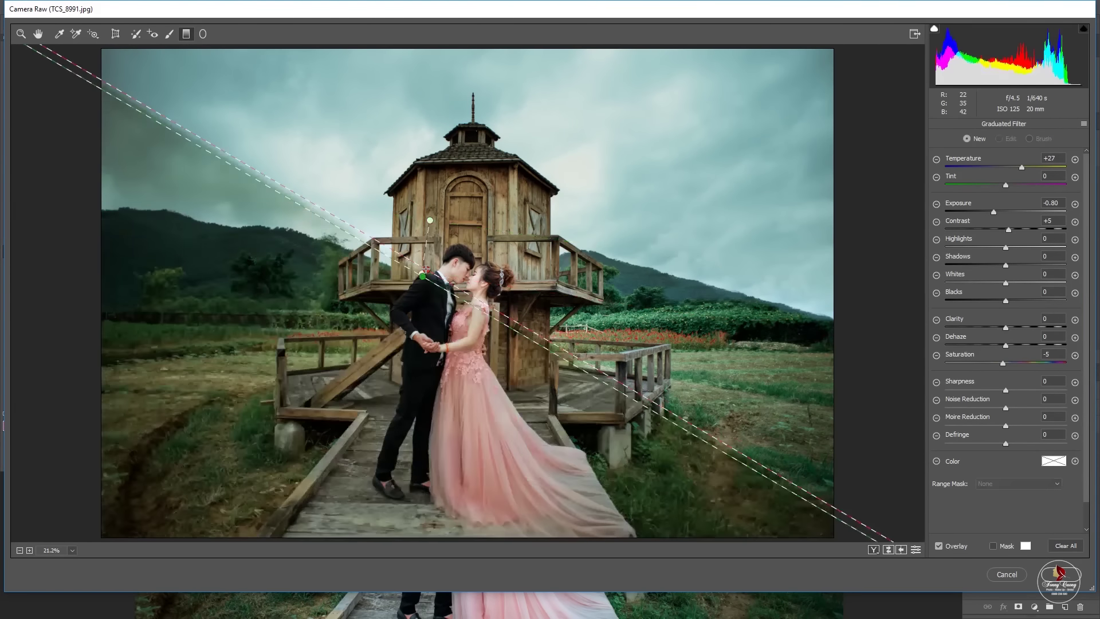
pyautogui.moveTo(422, 274); pyautogui.dragTo(430, 264)
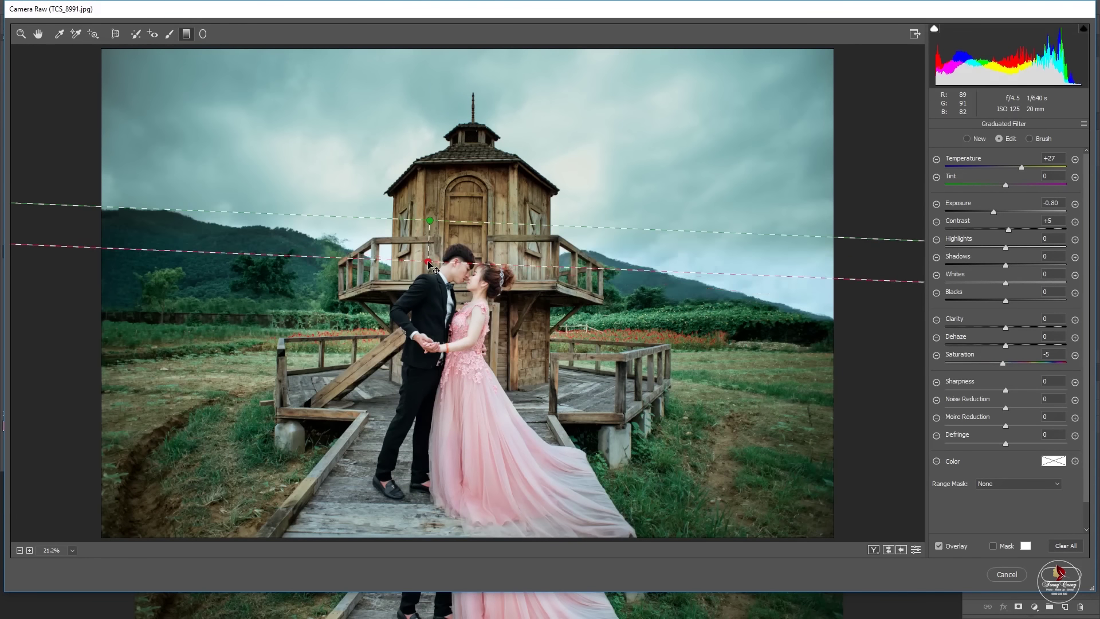
pyautogui.click(1022, 364)
pyautogui.moveTo(1021, 166); pyautogui.dragTo(1041, 166)
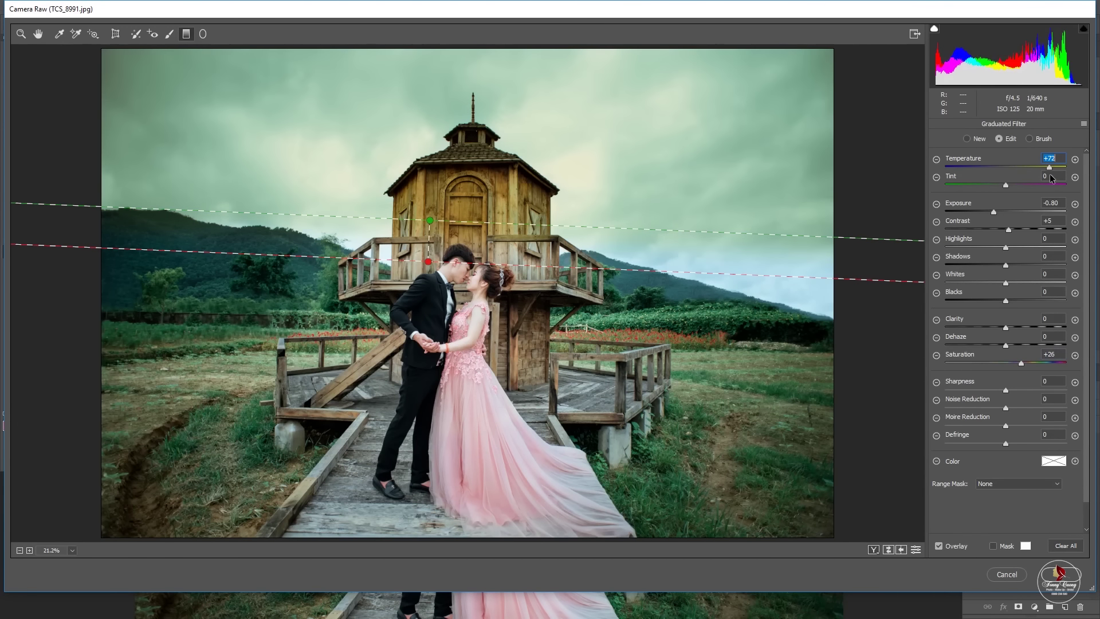
pyautogui.moveTo(428, 262); pyautogui.dragTo(424, 278)
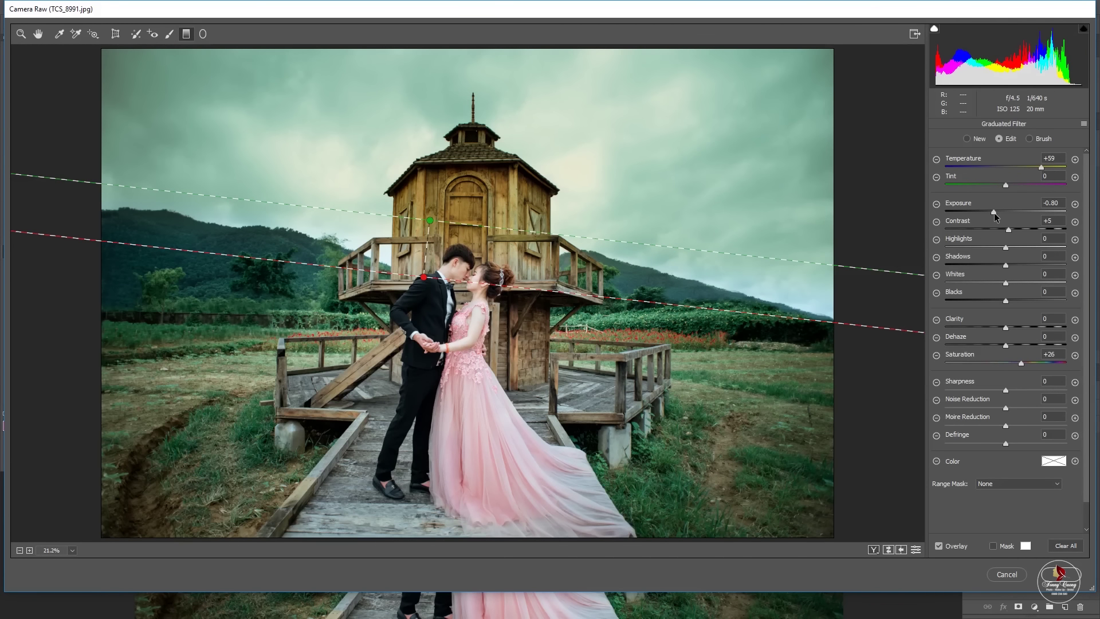
pyautogui.moveTo(994, 213); pyautogui.dragTo(1003, 213)
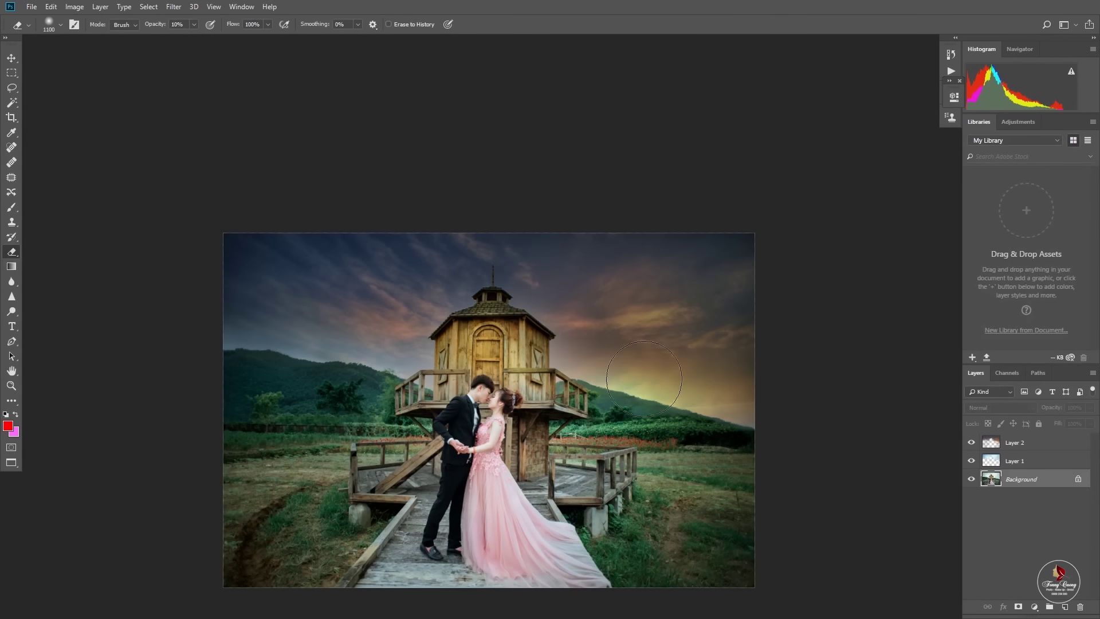
# - Inspect the photo zoomed in, then make the Background layer active
pyautogui.hotkey('ctrl', '+')
pyautogui.moveTo(424, 375); pyautogui.dragTo(489, 366)
pyautogui.hotkey('ctrl', '-')
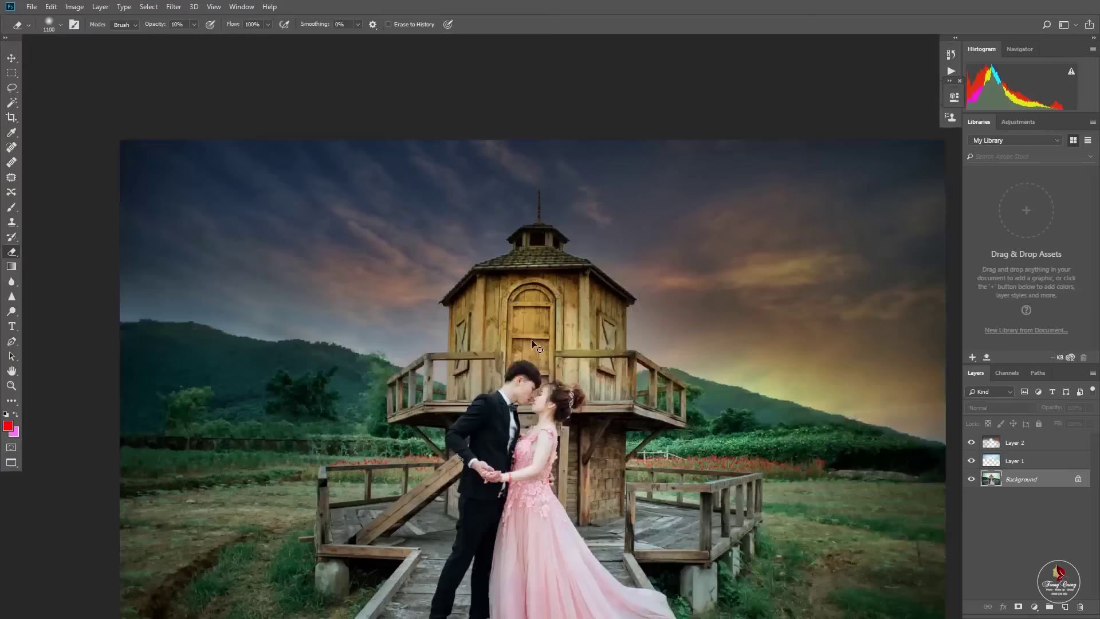
pyautogui.hotkey('ctrl', '-')
pyautogui.hotkey('ctrl', '0')
pyautogui.keyDown('ctrl'); pyautogui.rightClick(669, 347); pyautogui.keyUp('ctrl')
pyautogui.click(691, 353)
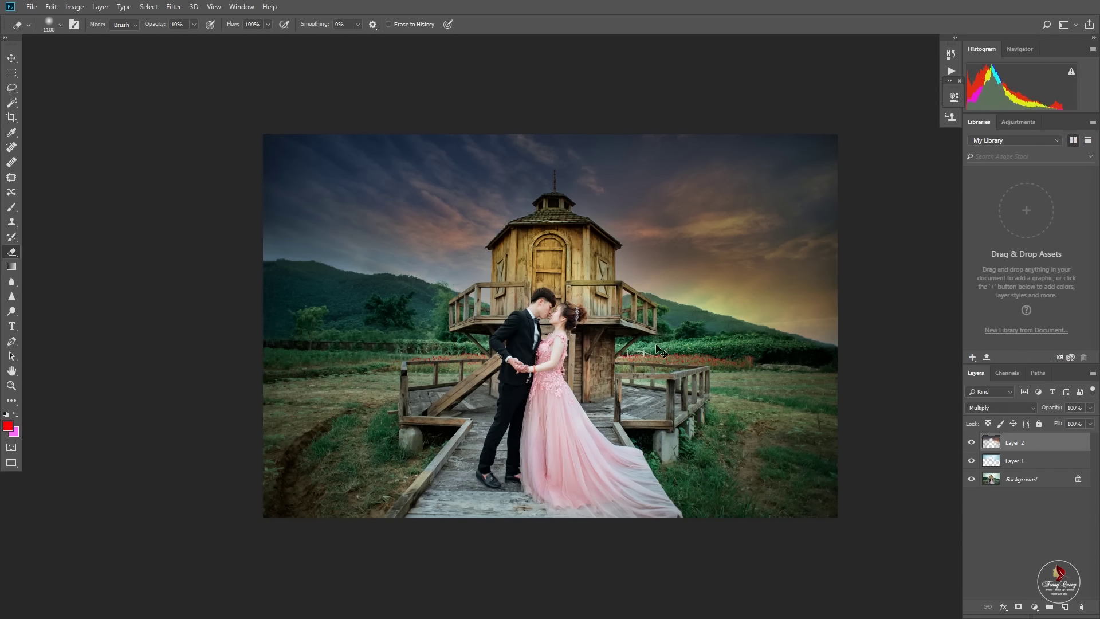
pyautogui.click(1000, 477)
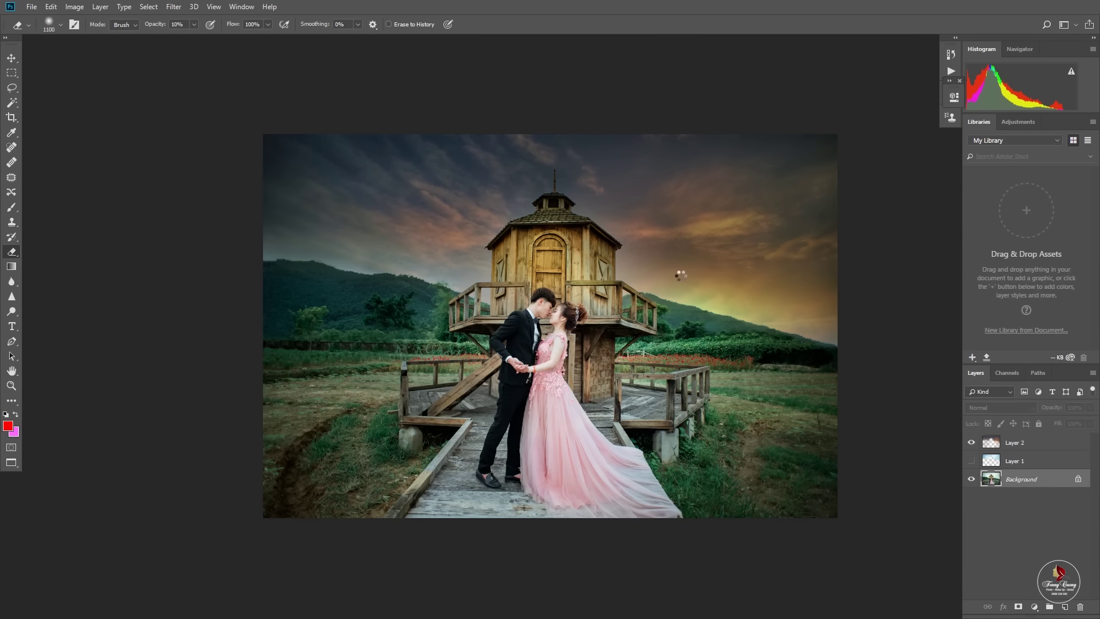
# - In Camera Raw, warm Temperature to +14 and add a -66 lens vignette plus post-crop vignetting
pyautogui.hotkey('ctrl', 'shift', 'a')
pyautogui.moveTo(1010, 219); pyautogui.dragTo(1021, 221)
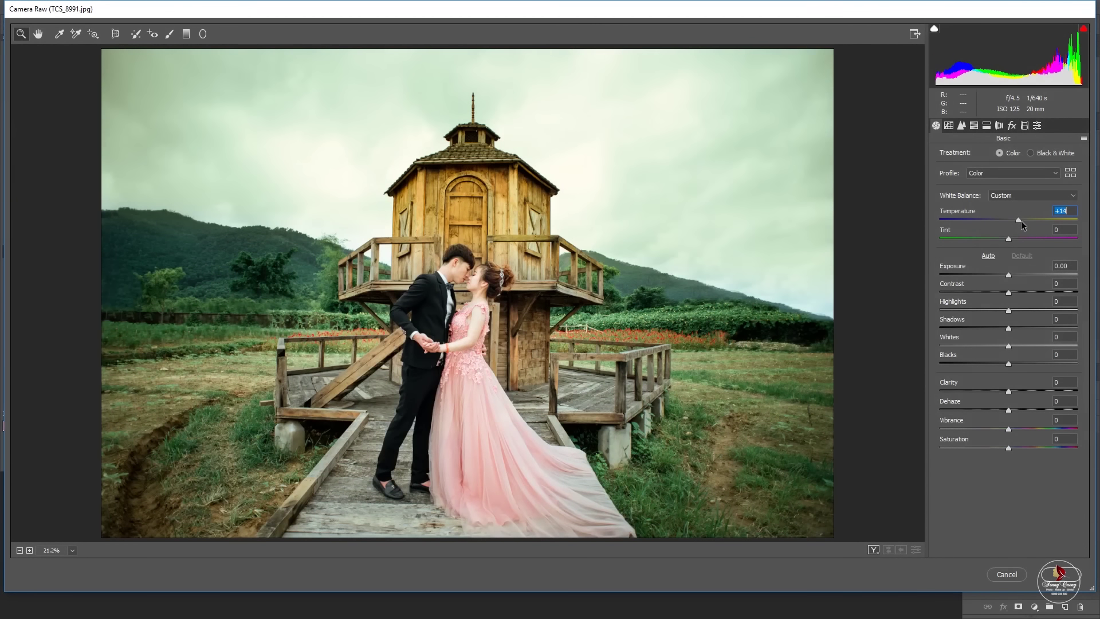
pyautogui.click(1000, 125)
pyautogui.moveTo(1008, 342)
pyautogui.mouseDown()
pyautogui.moveTo(964, 343)
pyautogui.moveTo(978, 362)
pyautogui.mouseUp()
pyautogui.click(1012, 126)
pyautogui.moveTo(1008, 275); pyautogui.dragTo(1004, 275)
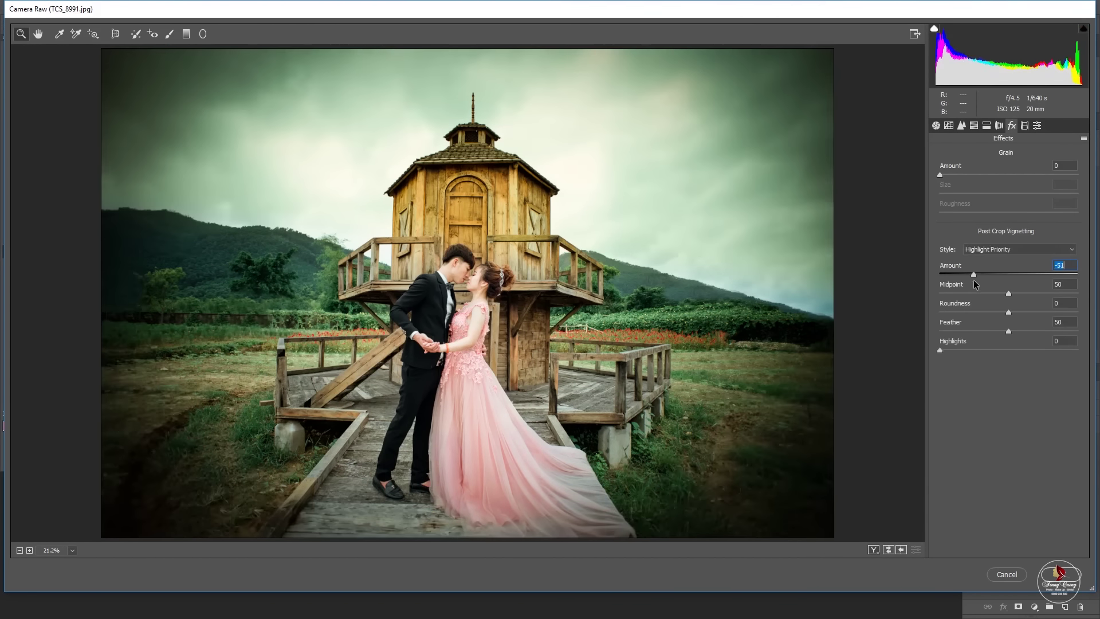
pyautogui.click(999, 125)
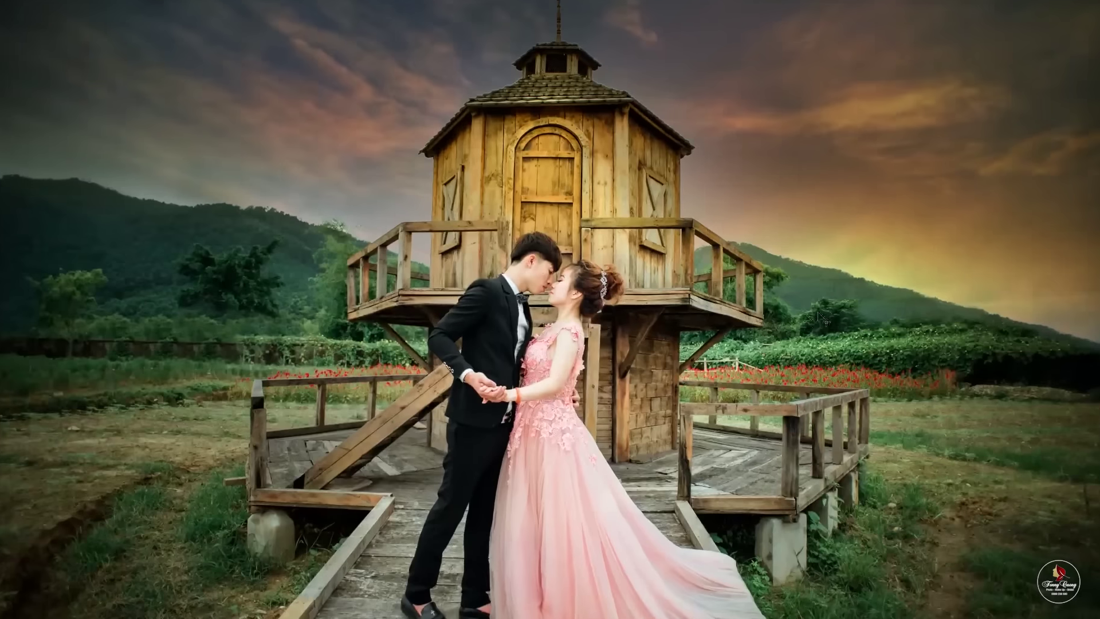
# - Inspect the sky zoomed in and pick Layer 2 as the working layer
pyautogui.moveTo(526, 261); pyautogui.dragTo(440, 320)
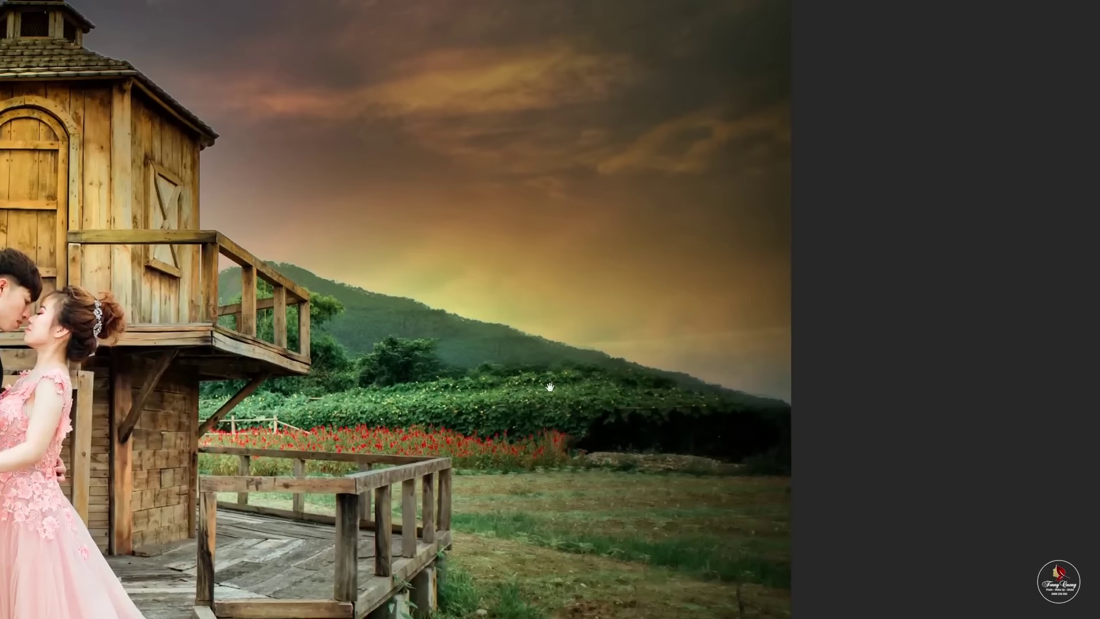
pyautogui.moveTo(842, 316); pyautogui.dragTo(772, 401)
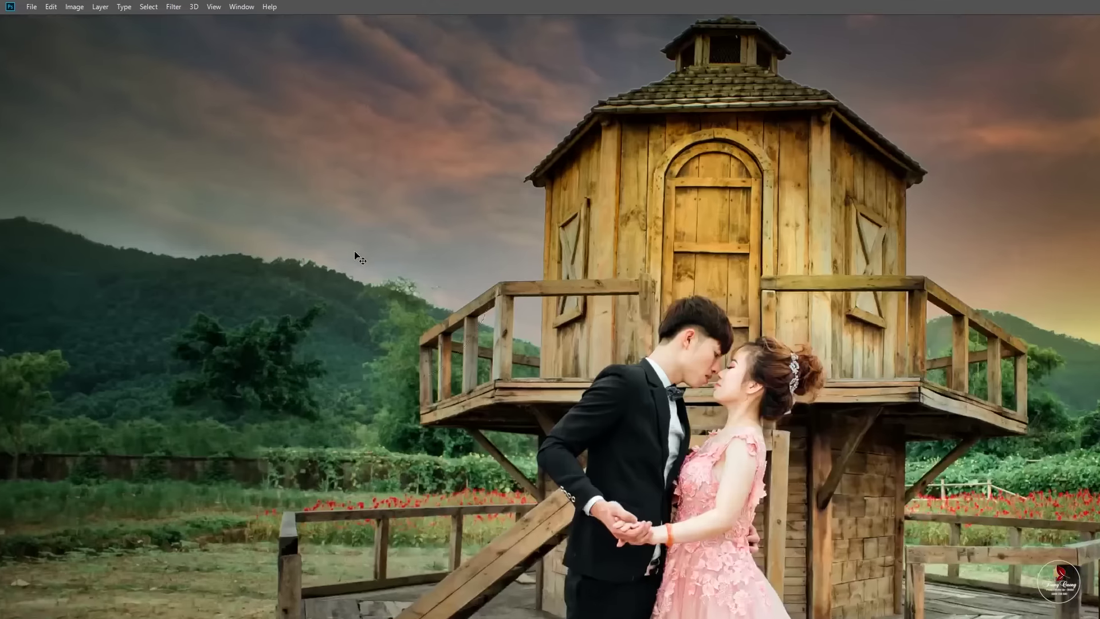
pyautogui.rightClick(471, 206)
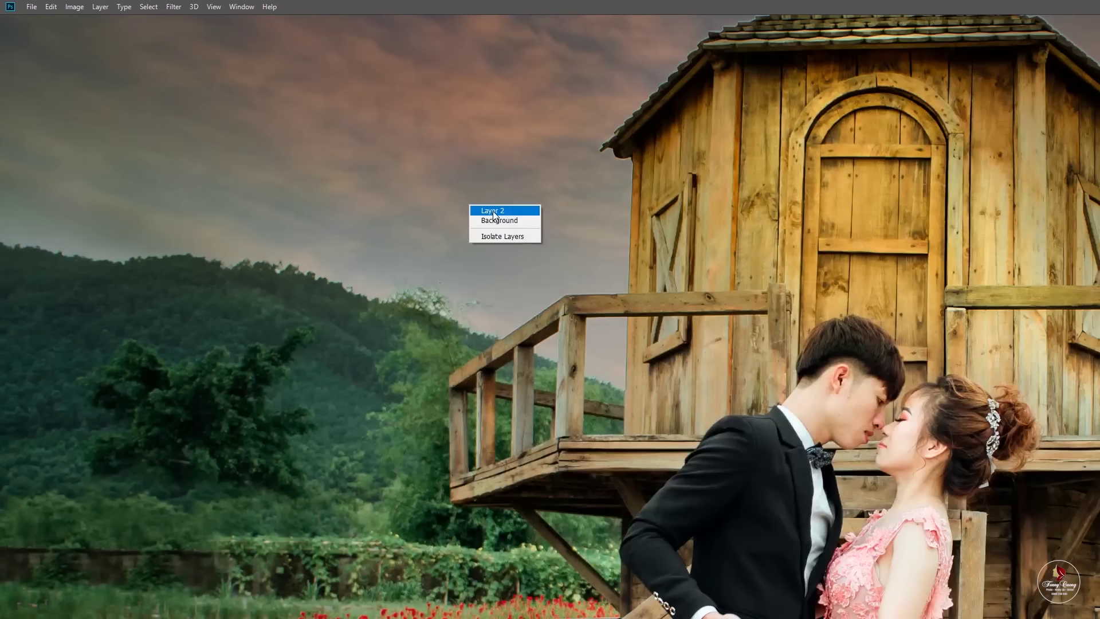
pyautogui.click(494, 212)
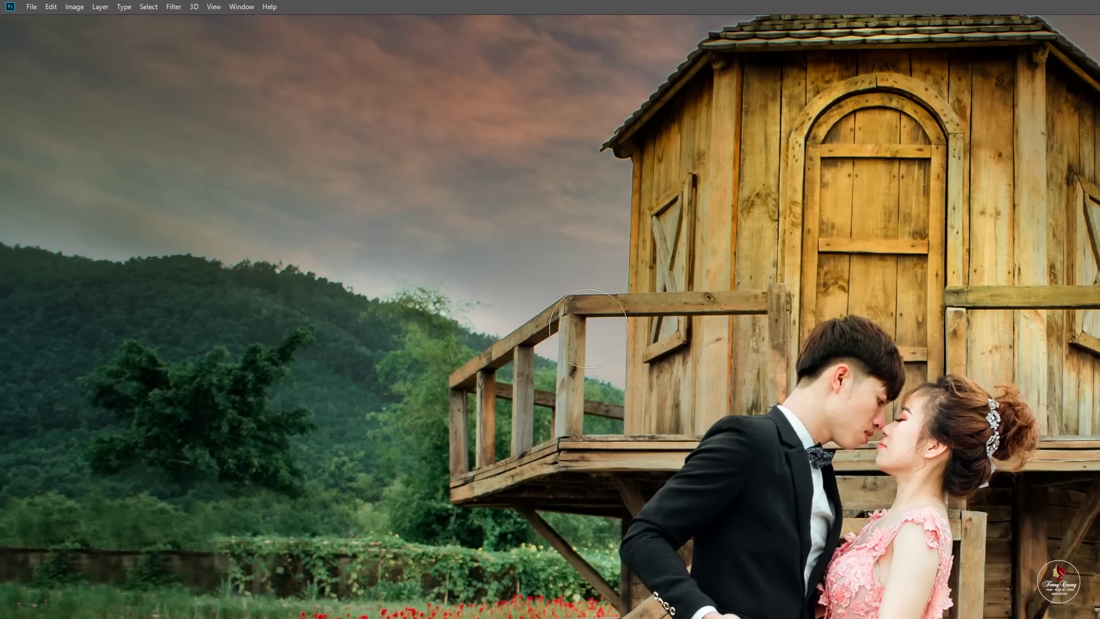
pyautogui.moveTo(506, 347); pyautogui.dragTo(581, 392)
pyautogui.moveTo(444, 370); pyautogui.dragTo(497, 332)
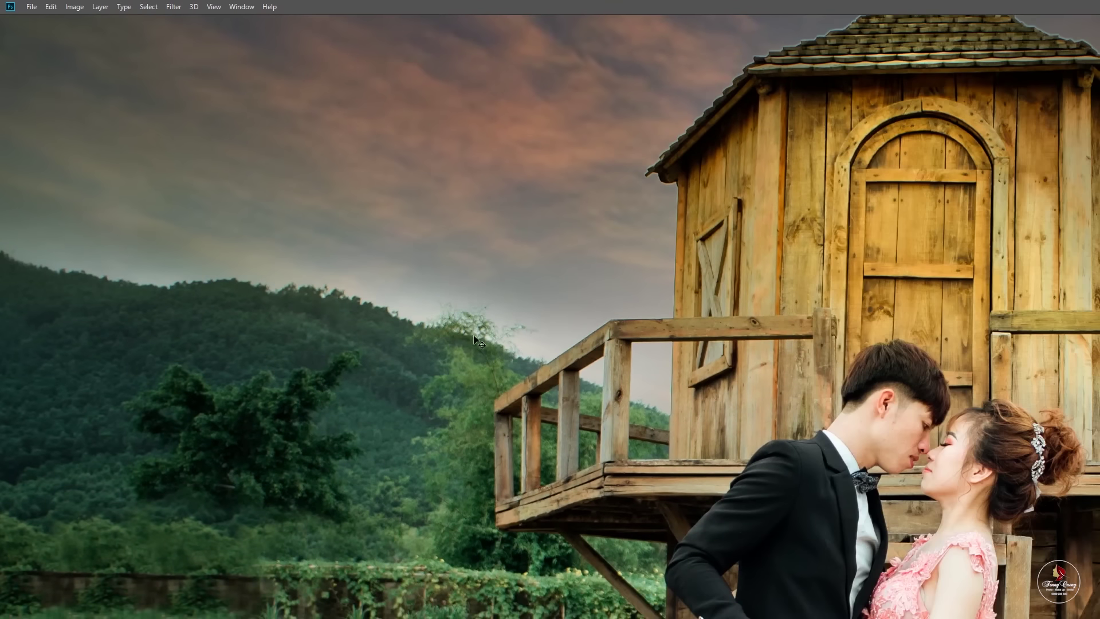
pyautogui.hotkey('ctrl', '0')
# - Set the brush to a 250 px soft round at 0% hardness
pyautogui.rightClick(524, 338)
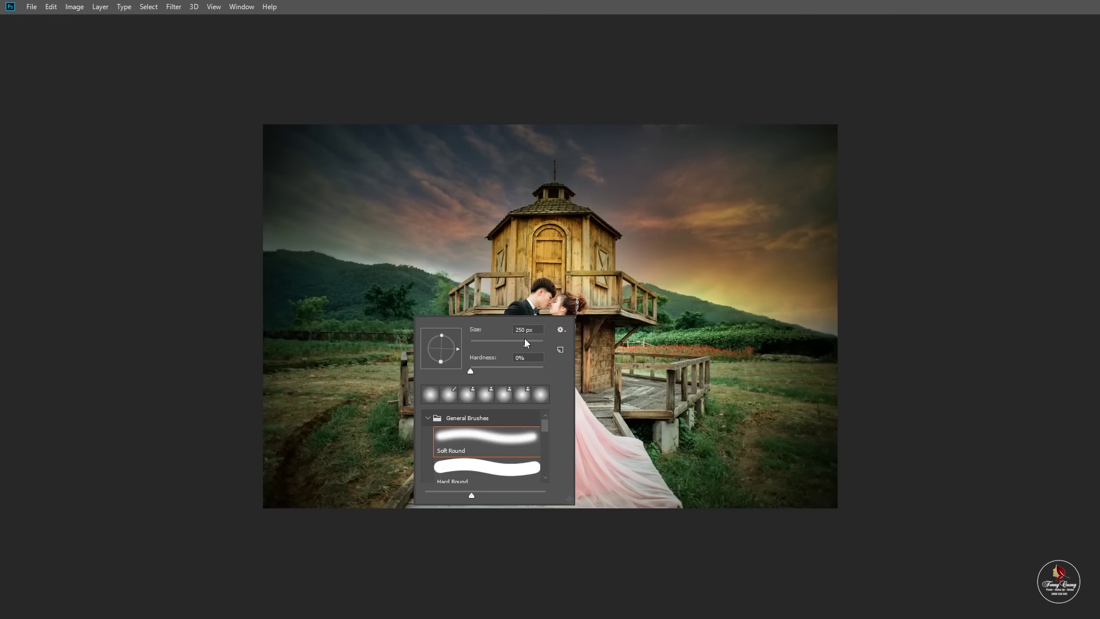
pyautogui.press('Escape')
pyautogui.rightClick(479, 311)
pyautogui.press('Escape')
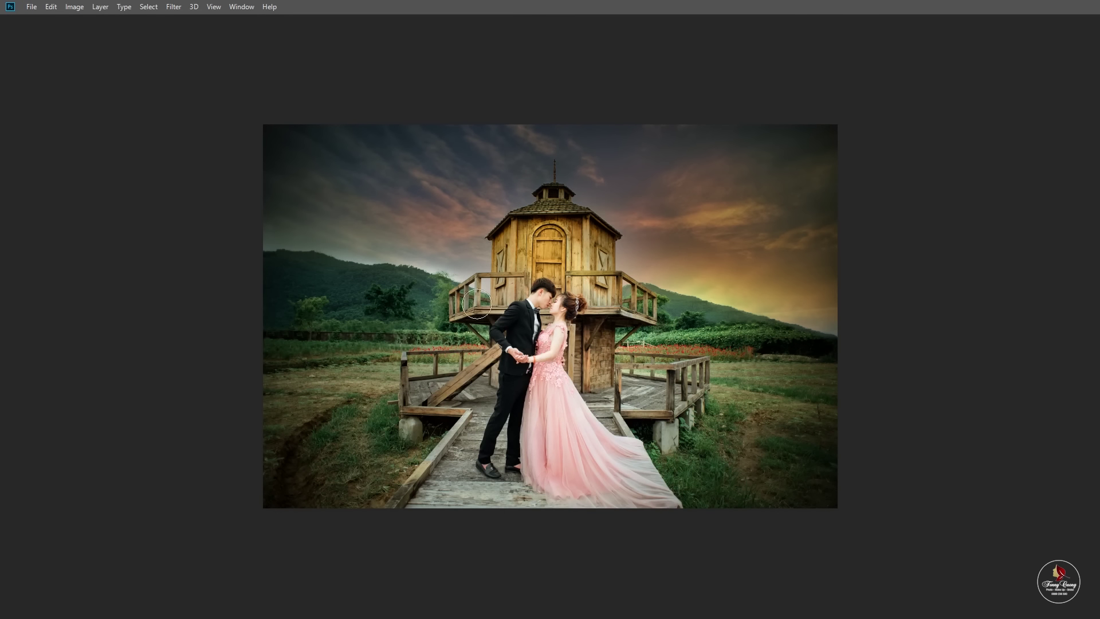
pyautogui.press('super')
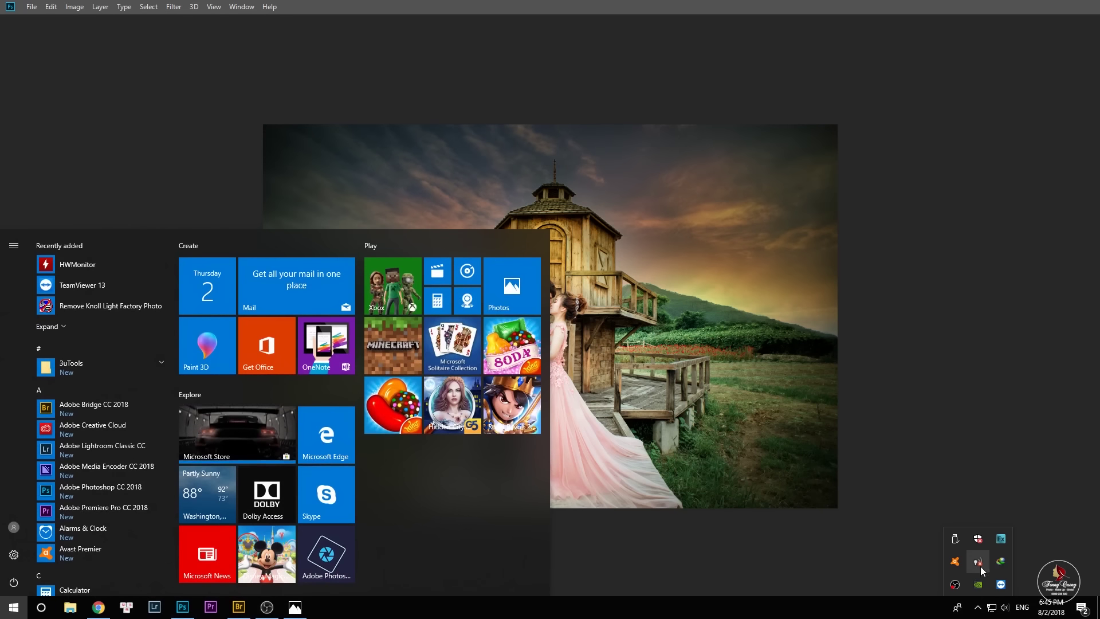
# - Dismiss the Start menu and show the photo full screen on a black backdrop
pyautogui.press('super')
pyautogui.press('f')
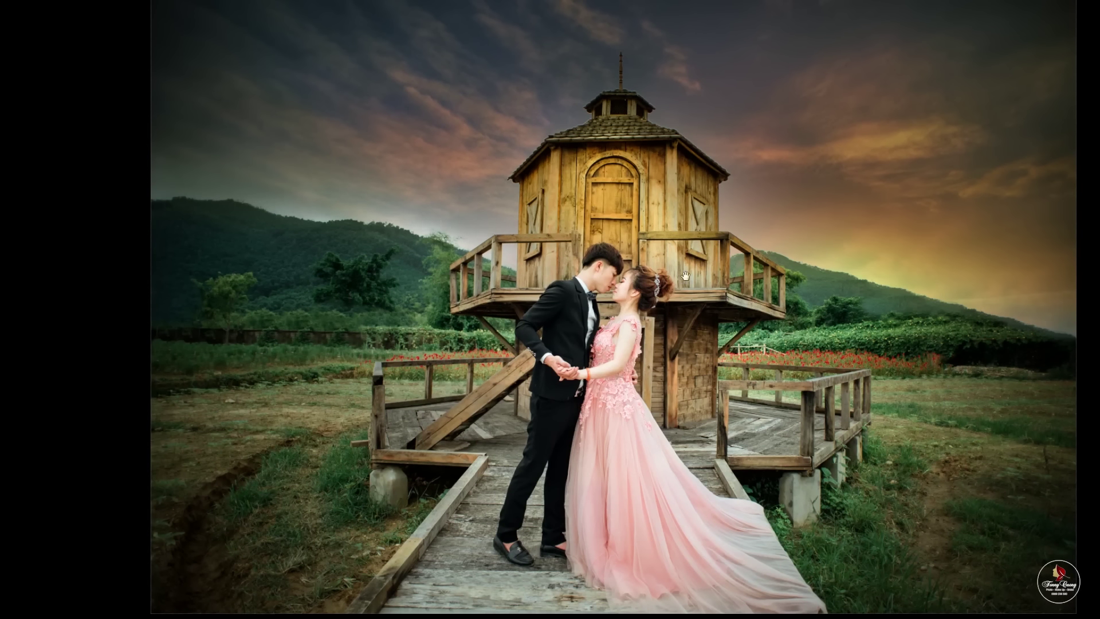
pyautogui.hscroll(2, 598, 267)
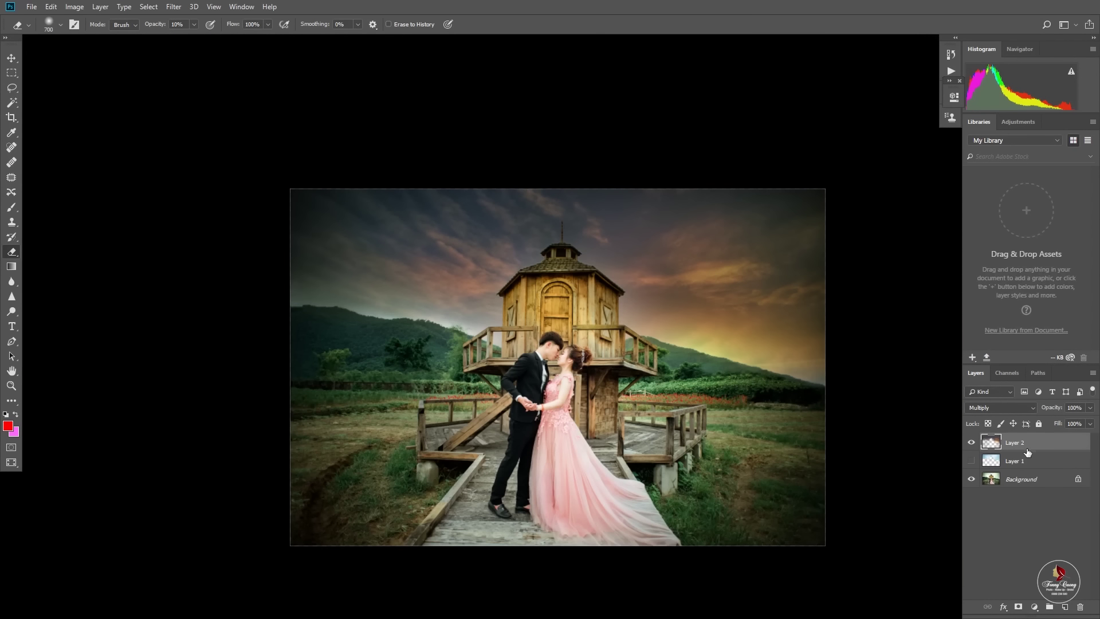
# - Add a Camera Raw graduated filter rising from the bottom edge at Exposure -1.40 on Background
pyautogui.click(1025, 479)
pyautogui.hotkey('ctrl', 'shift', 'a')
pyautogui.press('g')
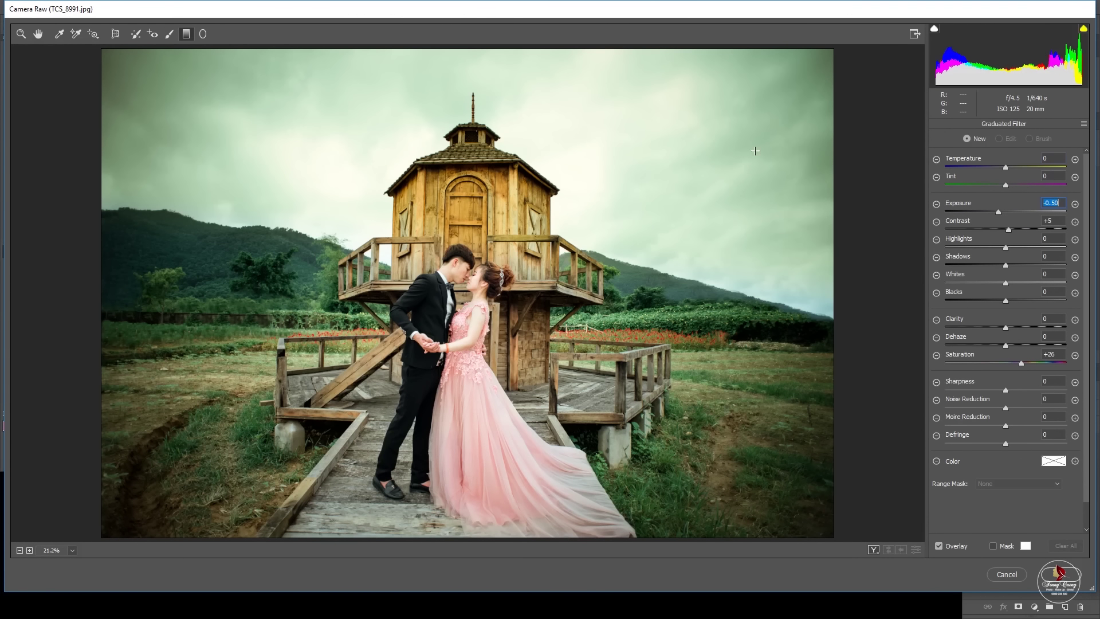
pyautogui.moveTo(502, 538); pyautogui.dragTo(505, 268)
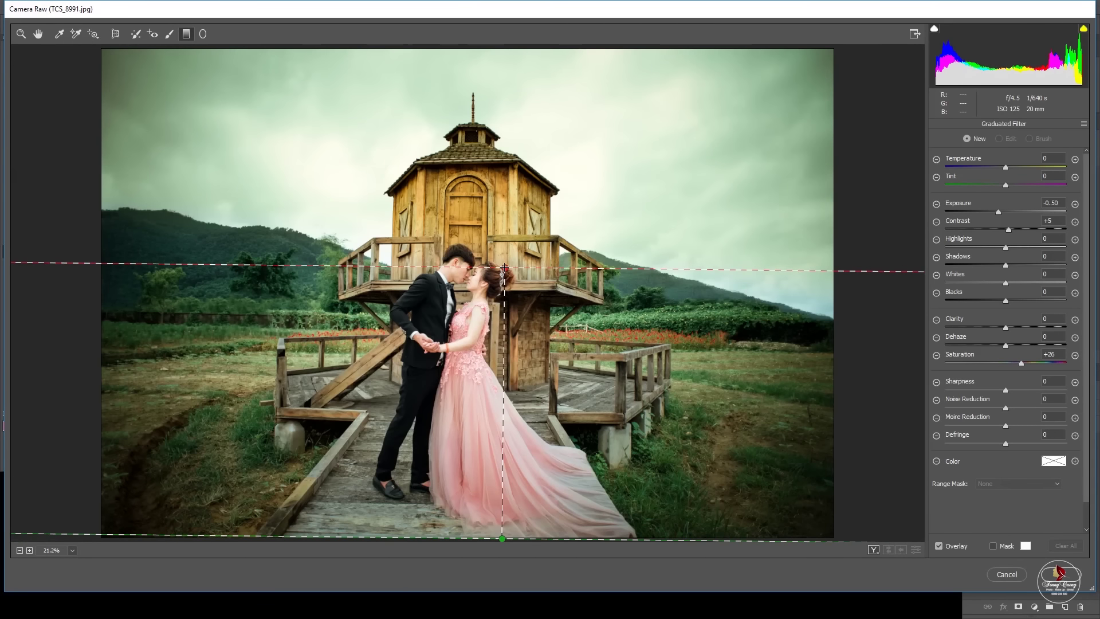
pyautogui.moveTo(998, 211); pyautogui.dragTo(992, 211)
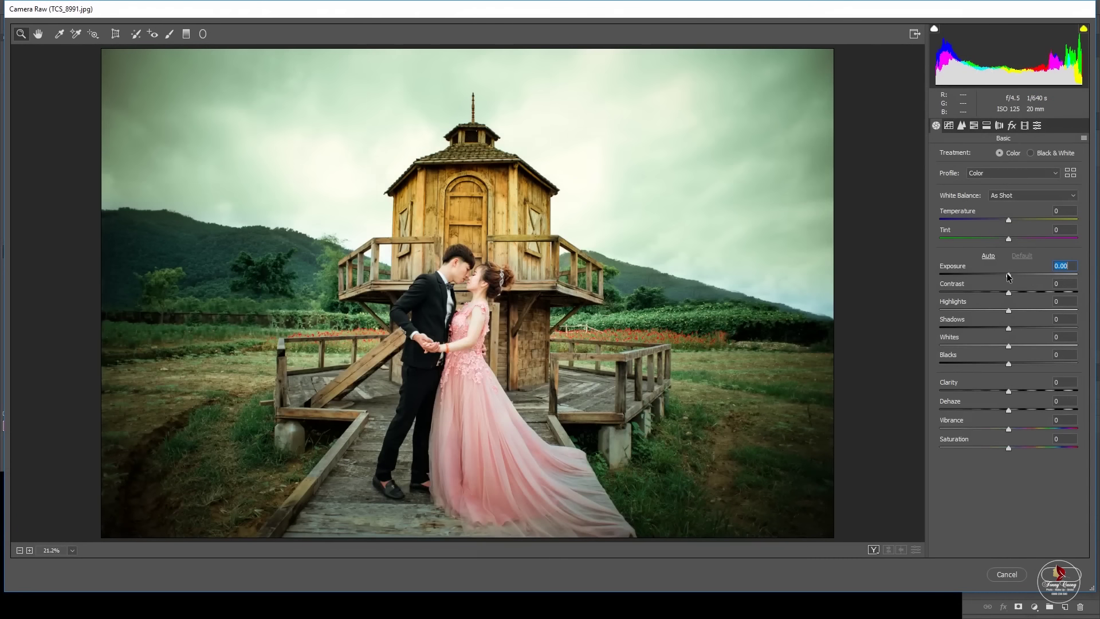
pyautogui.moveTo(1008, 276); pyautogui.dragTo(1005, 277)
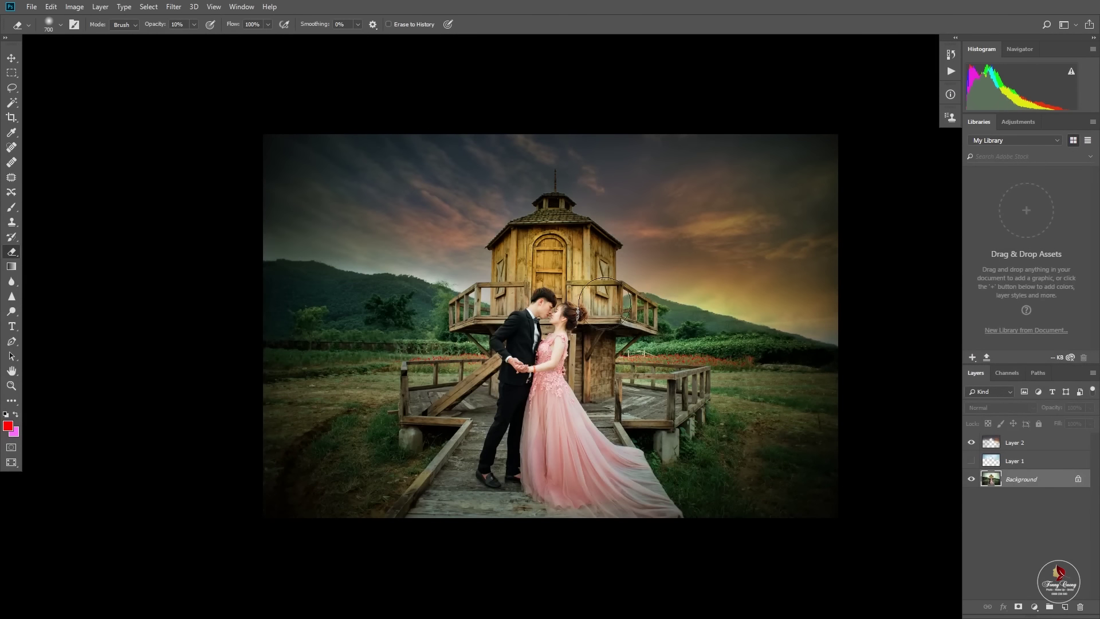
pyautogui.keyDown('ctrl'); pyautogui.rightClick(769, 353); pyautogui.keyUp('ctrl')
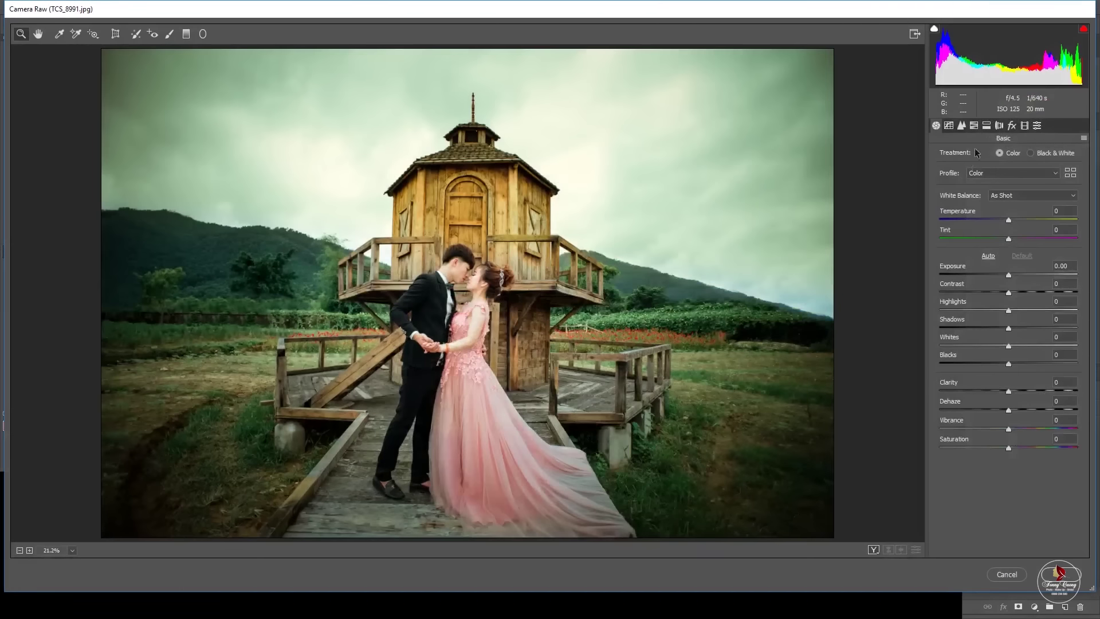
# - In HSL Hue, shift Yellows to -48 and Greens to -45, then move to Saturation
pyautogui.click(974, 126)
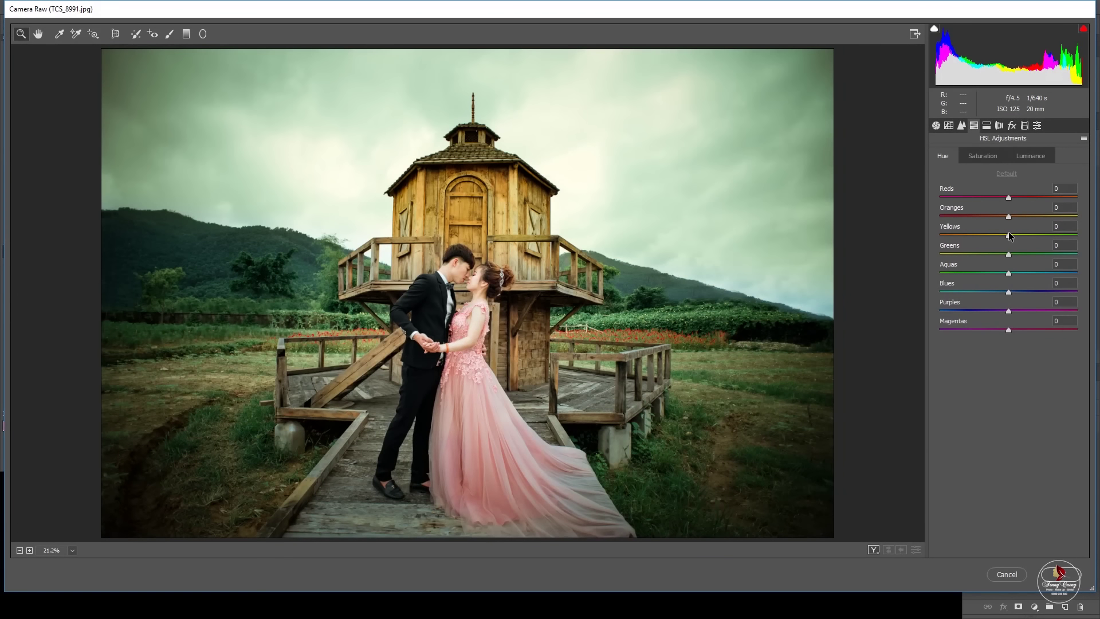
pyautogui.moveTo(1001, 256)
pyautogui.mouseDown()
pyautogui.moveTo(968, 262)
pyautogui.moveTo(970, 242)
pyautogui.mouseUp()
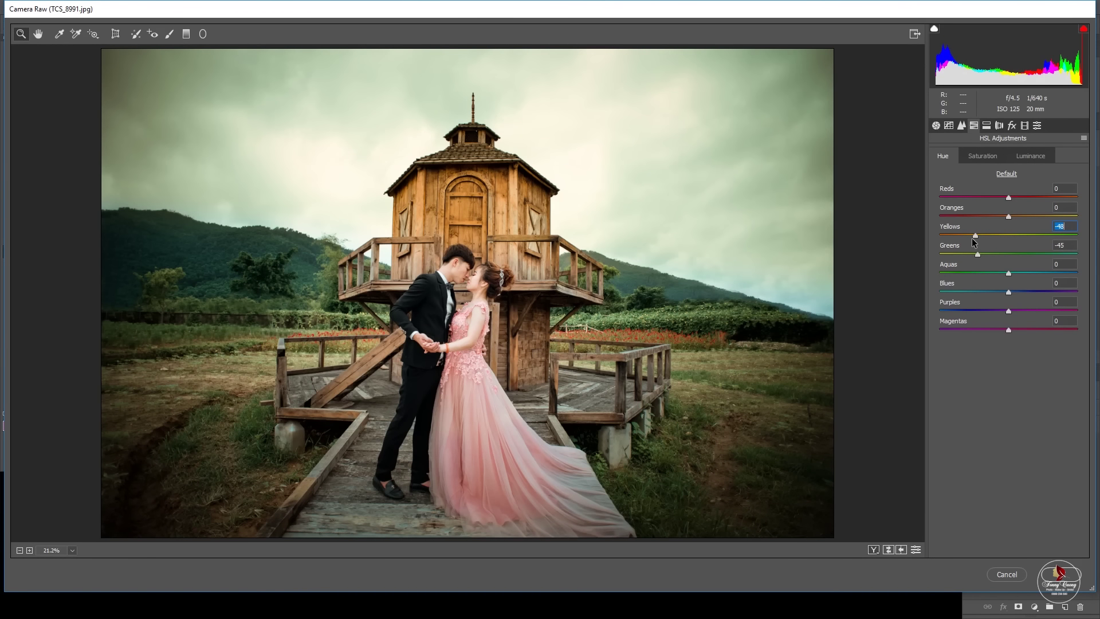
pyautogui.click(982, 156)
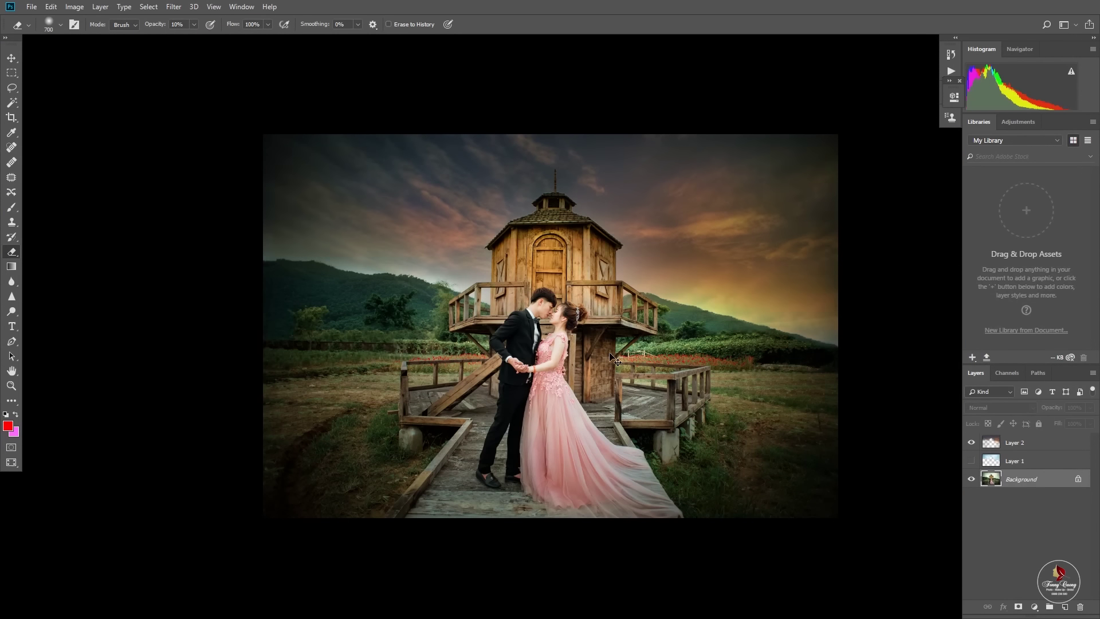
# - Briefly show Layer 1 to compare the bluer sky, then hide it again
pyautogui.hotkey('ctrl', '+')
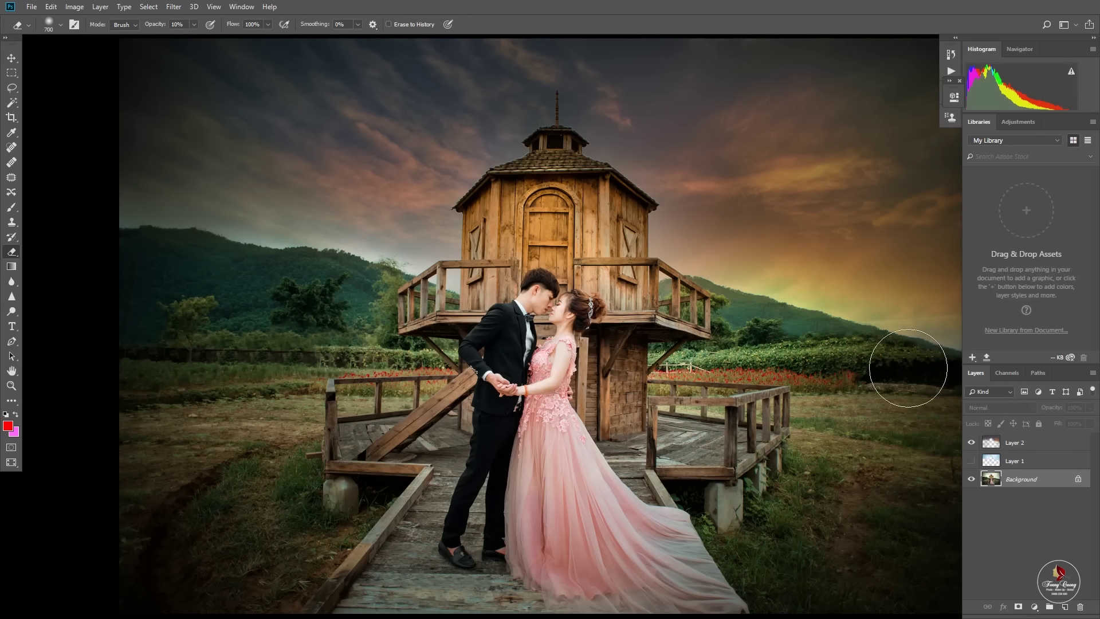
pyautogui.click(972, 460)
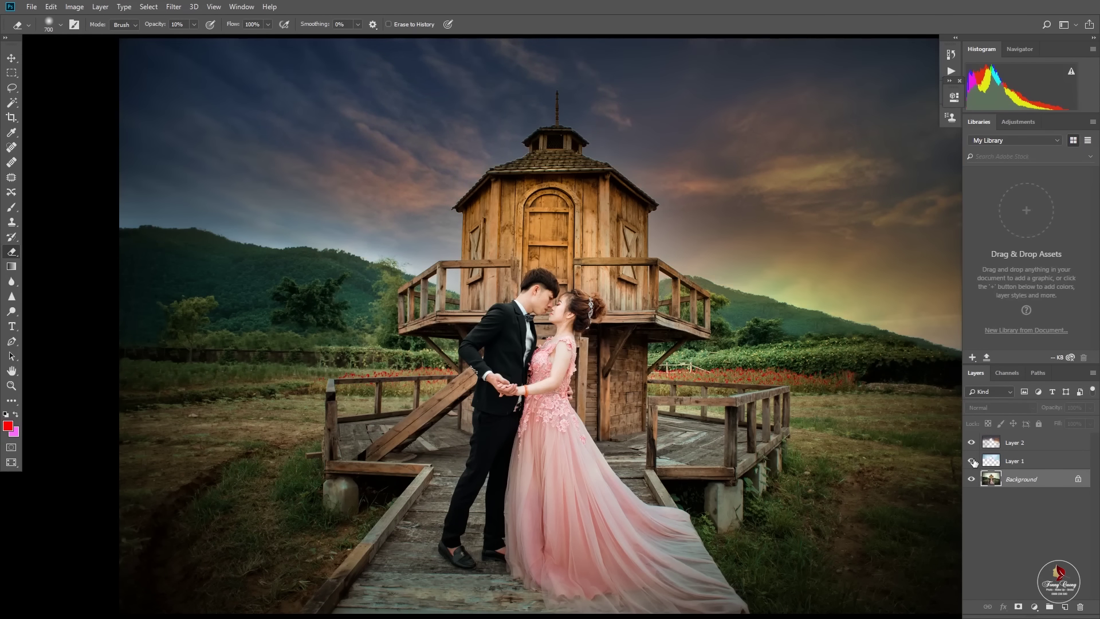
pyautogui.click(1046, 464)
pyautogui.click(971, 460)
# - Duplicate the Background layer and set the History brush source to the saved retouching state
pyautogui.click(1014, 479)
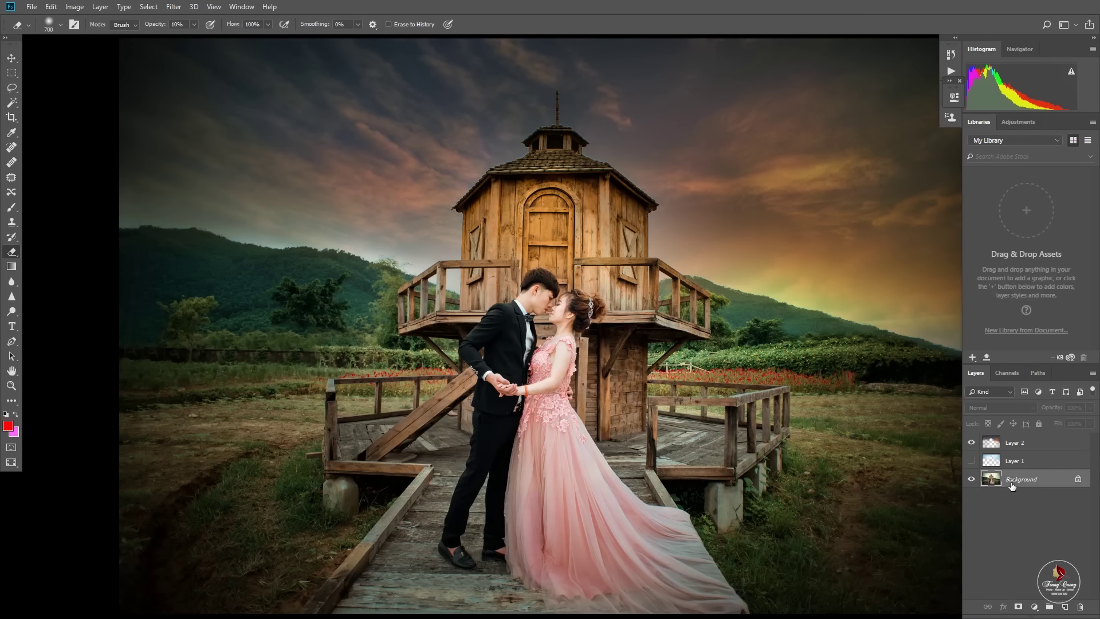
pyautogui.hotkey('ctrl', 'j')
pyautogui.click(1009, 498)
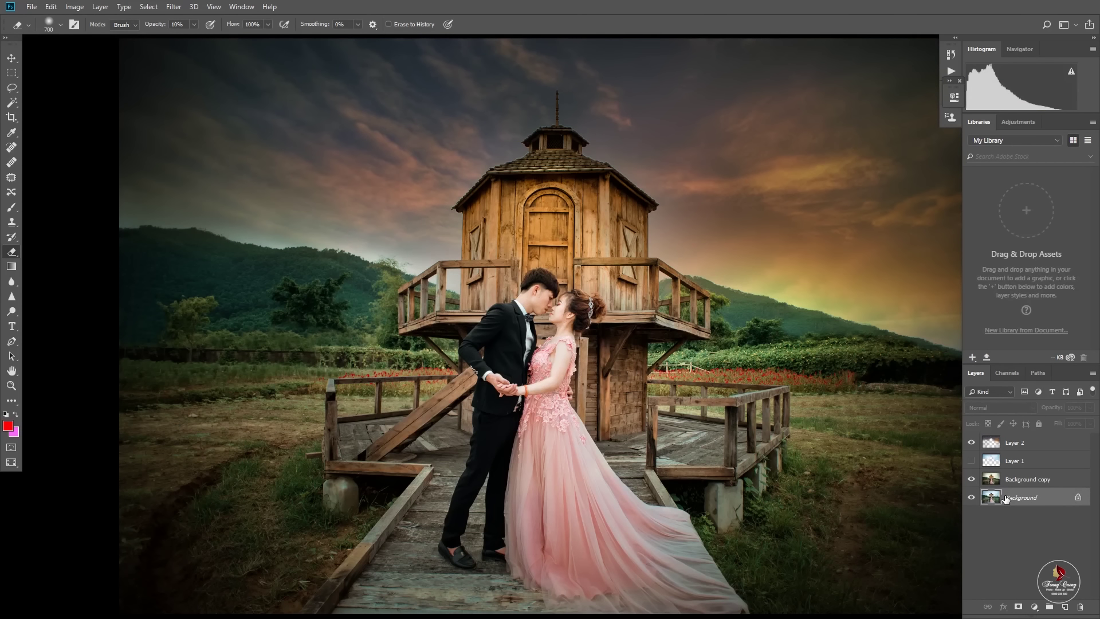
pyautogui.click(952, 54)
pyautogui.moveTo(935, 161)
pyautogui.mouseDown()
pyautogui.moveTo(932, 61)
pyautogui.moveTo(937, 137)
pyautogui.moveTo(938, 122)
pyautogui.mouseUp()
pyautogui.scroll(-3, 882, 140)
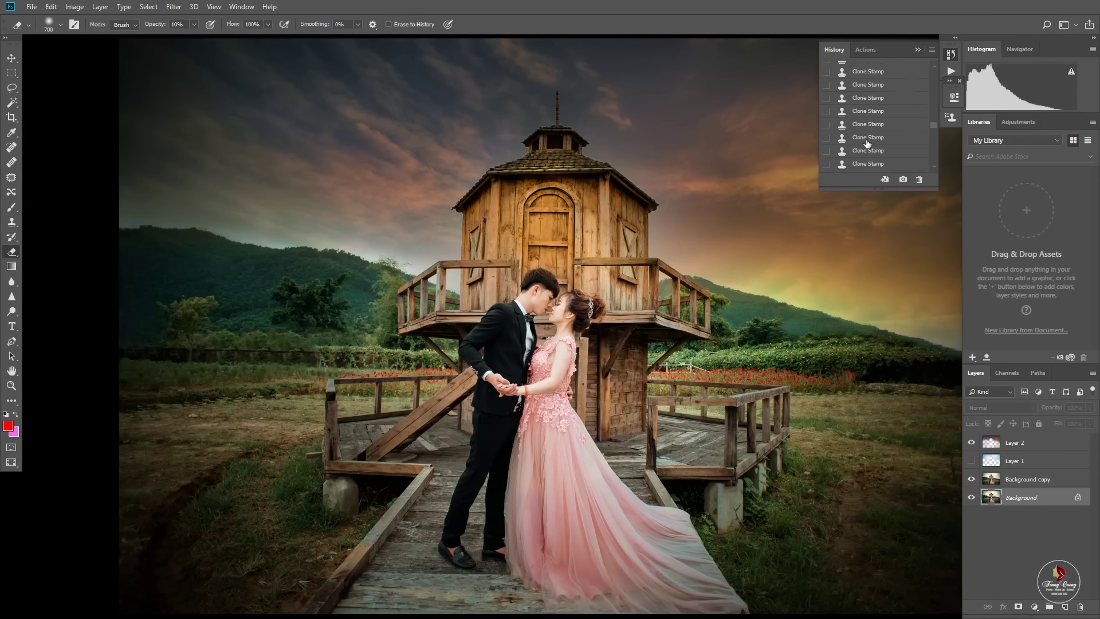
pyautogui.click(828, 100)
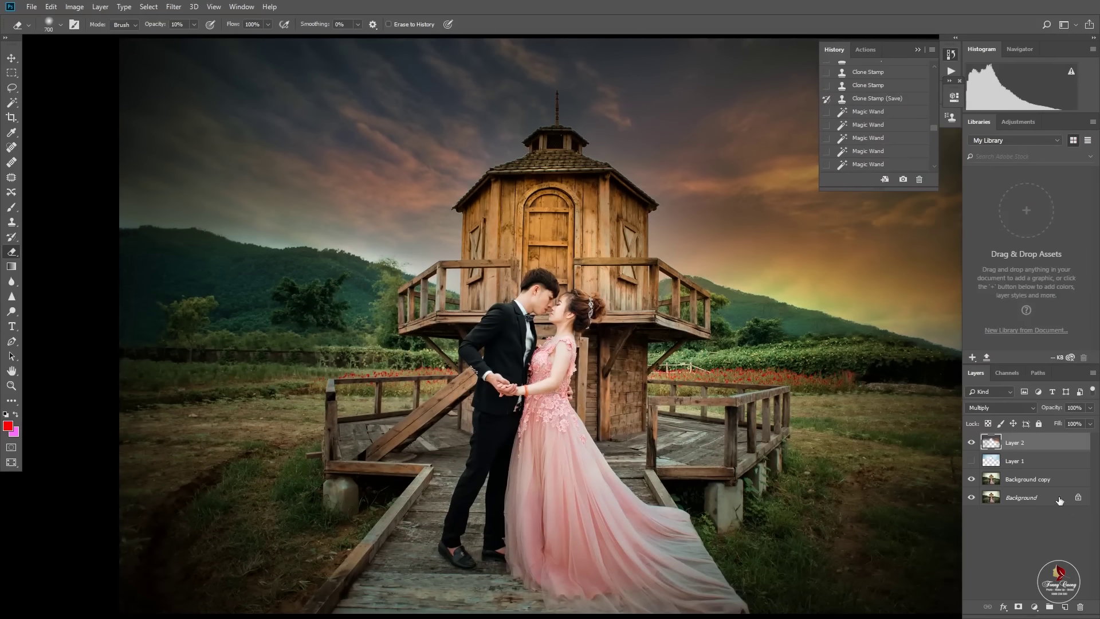
# - Warm the Background copy's temperature to +13 with the Camera Raw Filter
pyautogui.click(1011, 484)
pyautogui.hotkey('ctrl', 'shift', 'a')
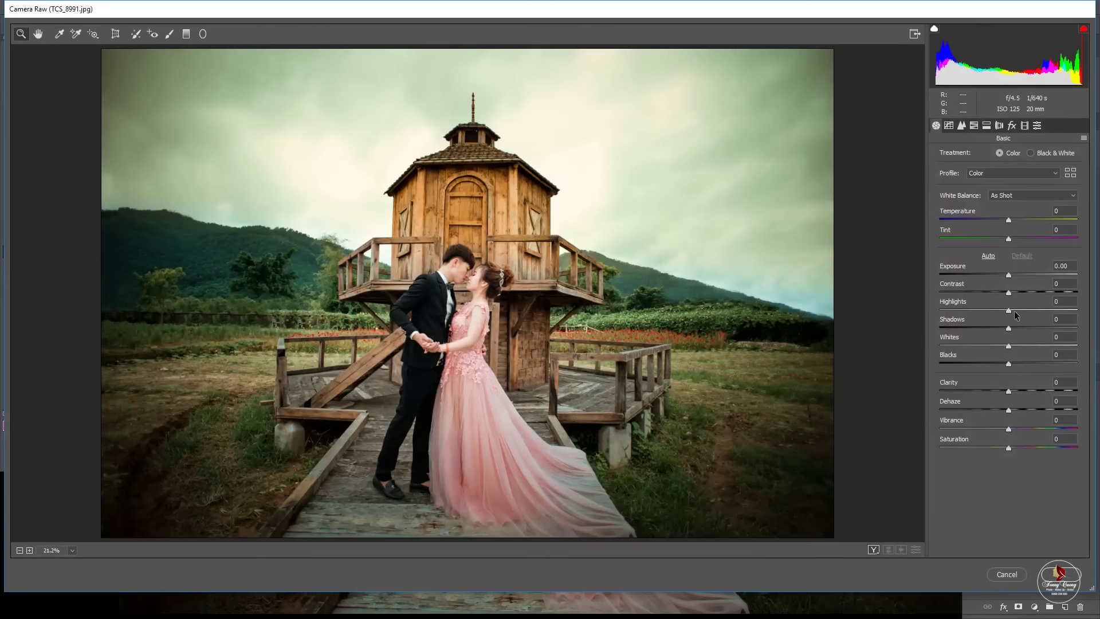
pyautogui.moveTo(1010, 221); pyautogui.dragTo(1020, 230)
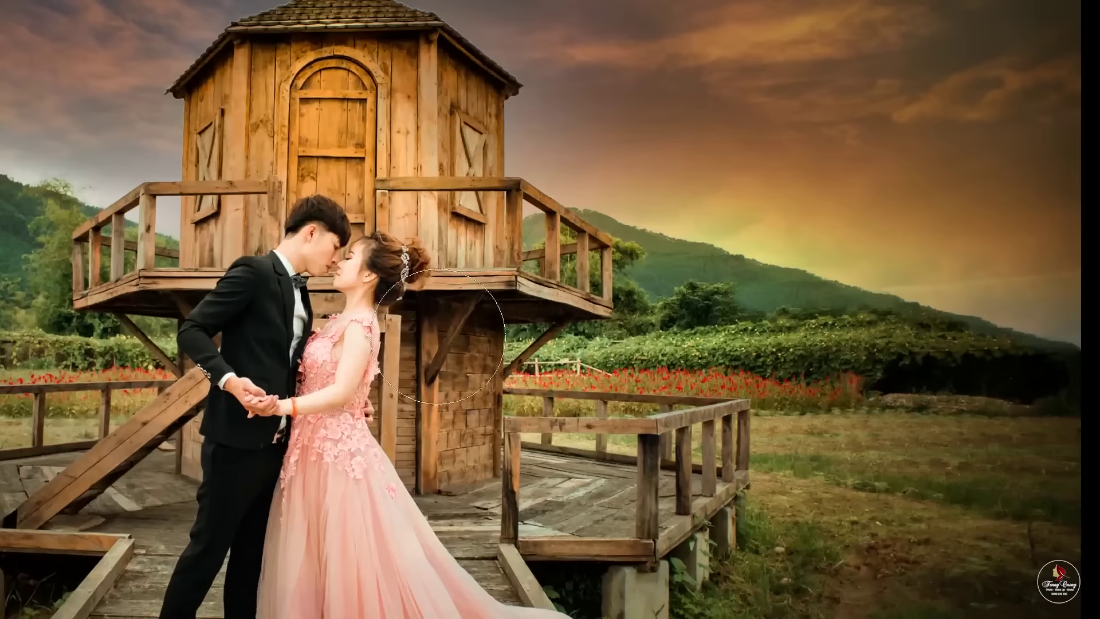
# - Paint a quick mask across the hills and field on the right
pyautogui.rightClick(564, 317)
pyautogui.press('Escape')
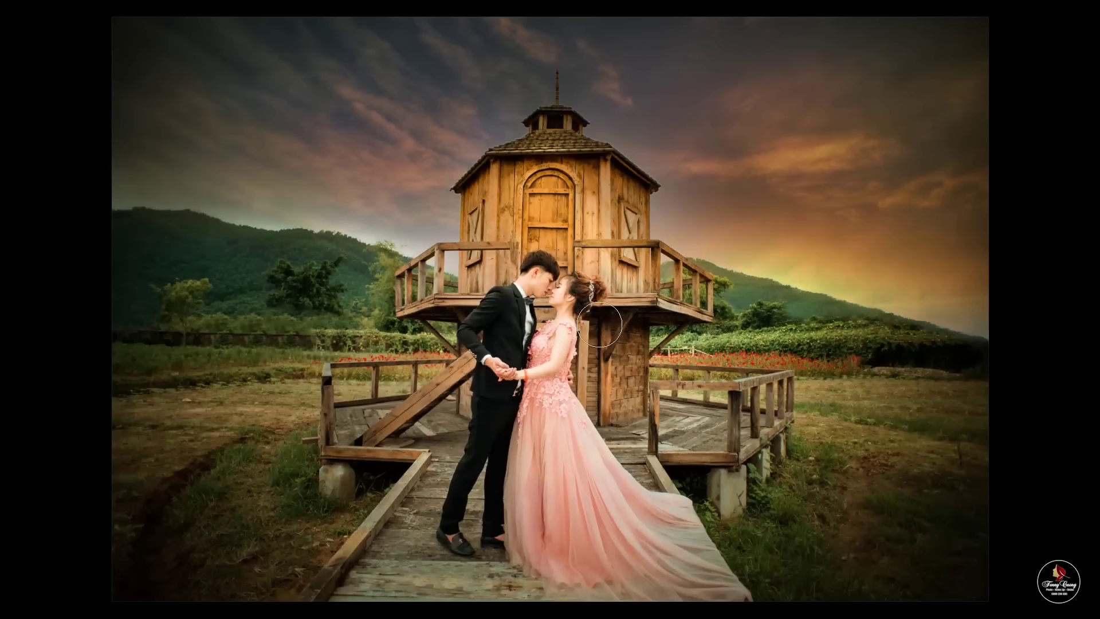
pyautogui.moveTo(974, 349)
pyautogui.mouseDown()
pyautogui.moveTo(180, 252)
pyautogui.moveTo(149, 264)
pyautogui.mouseUp()
# - Apply Levels with black input 10 and midtones 0.92 to the masked hills and sky
pyautogui.press('q')
pyautogui.hotkey('ctrl', 'l')
pyautogui.moveTo(710, 230); pyautogui.dragTo(708, 231)
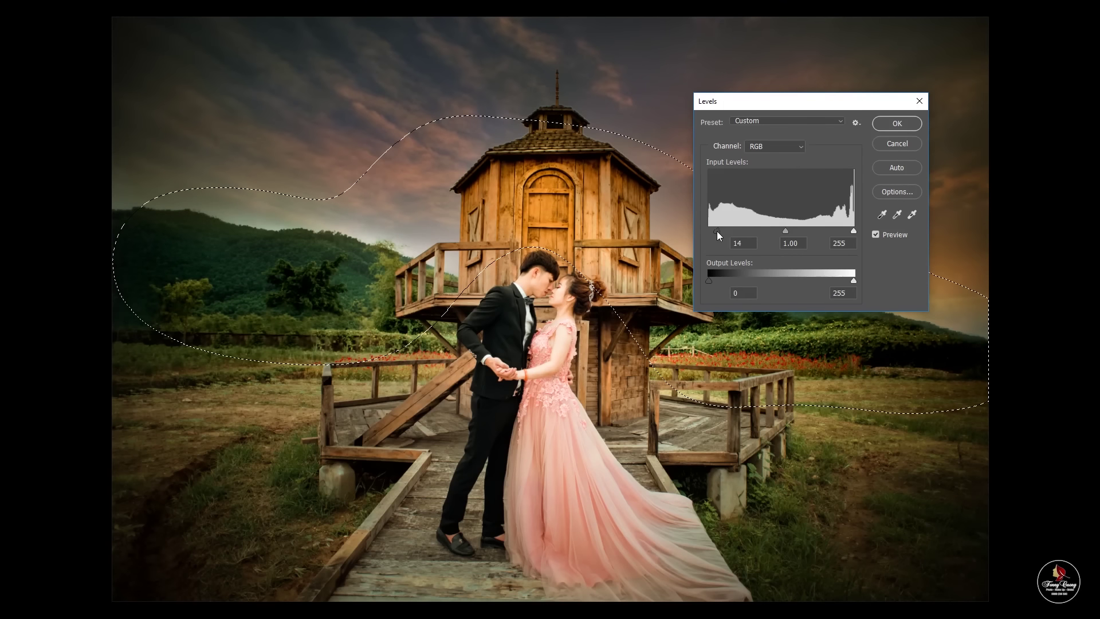
pyautogui.moveTo(783, 230); pyautogui.dragTo(768, 230)
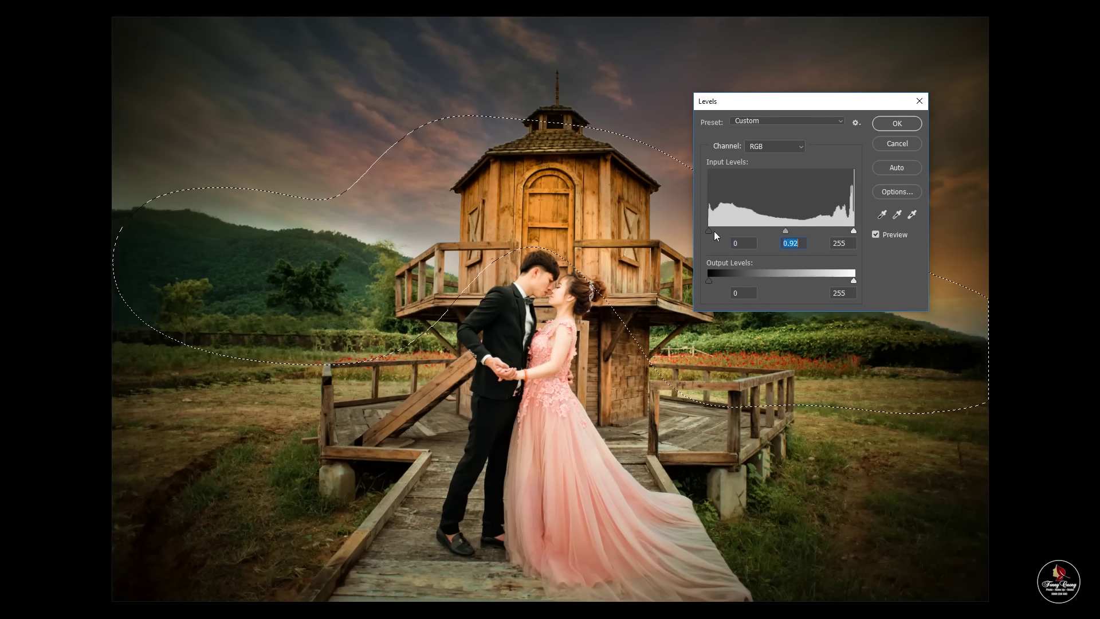
pyautogui.click(897, 123)
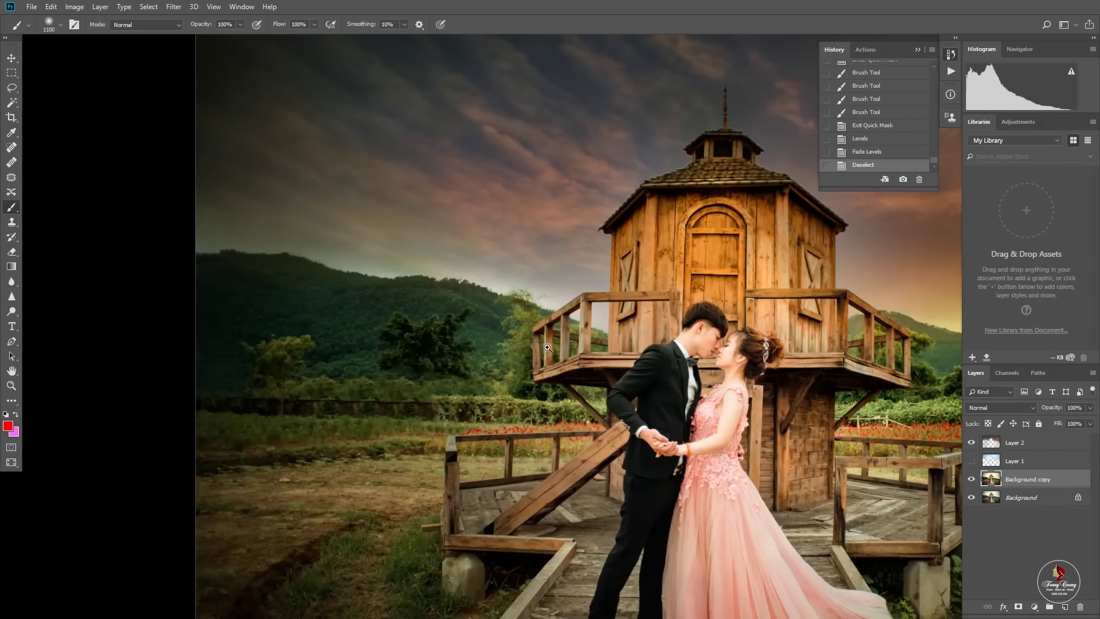
# - In full-screen view, bring the tower top into view and brush over the sky beside the spire
pyautogui.press('f')
pyautogui.press('f')
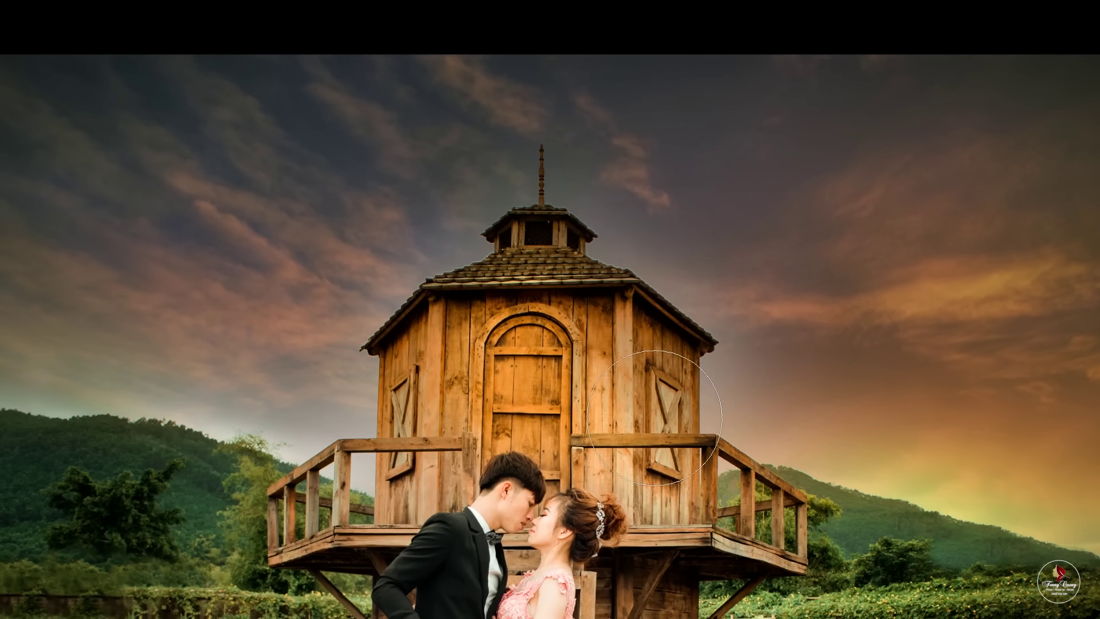
pyautogui.moveTo(674, 470); pyautogui.dragTo(606, 389)
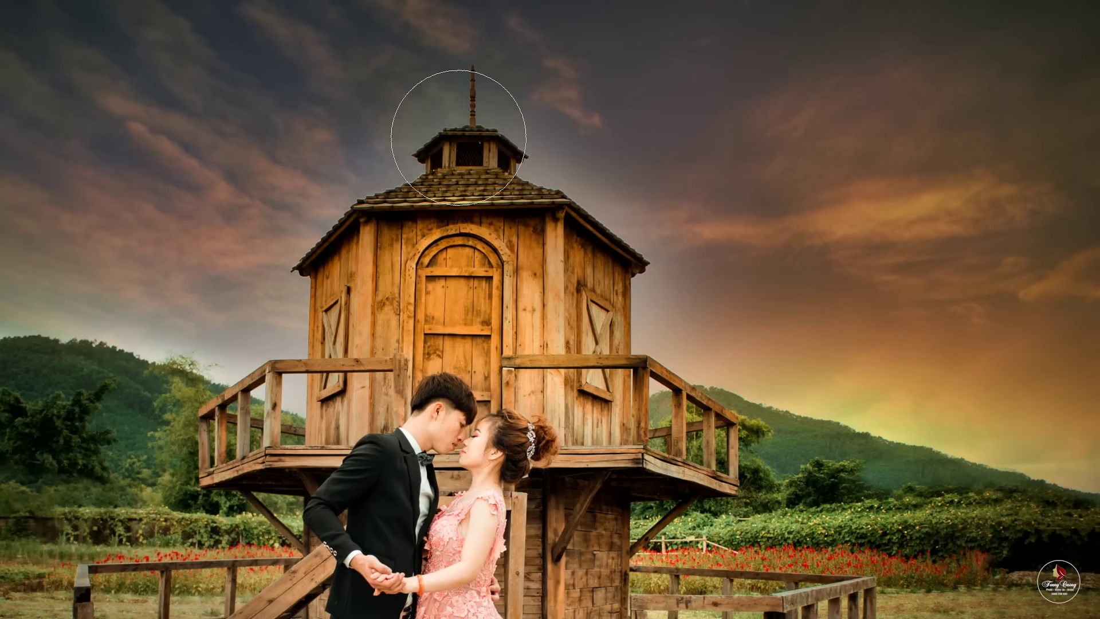
pyautogui.moveTo(466, 138)
pyautogui.mouseDown()
pyautogui.moveTo(299, 312)
pyautogui.moveTo(348, 343)
pyautogui.mouseUp()
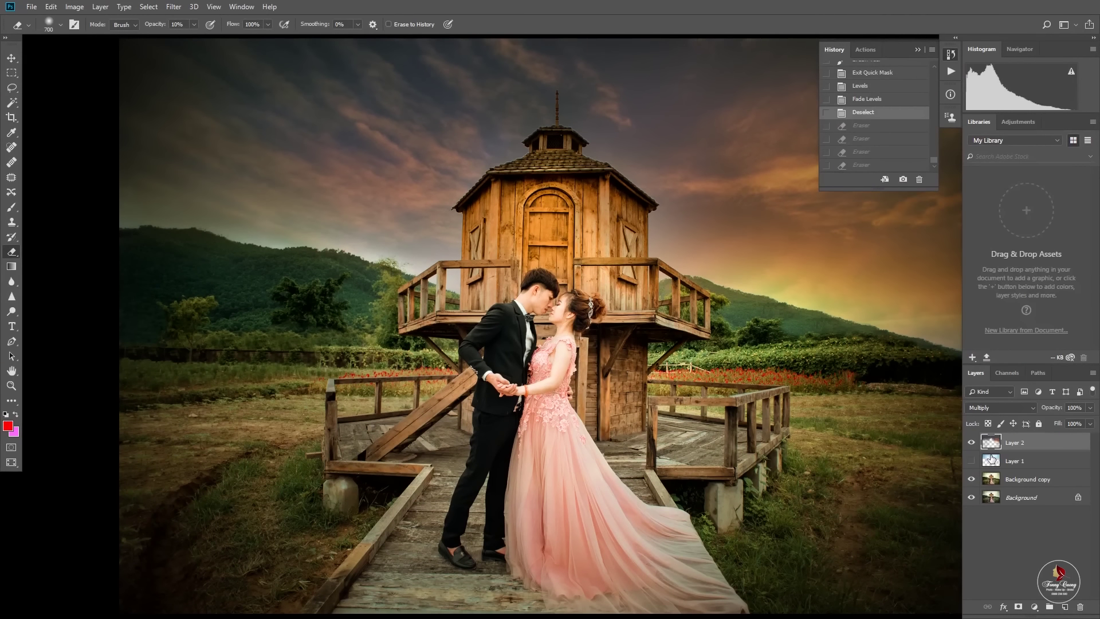
# - Load the sky selection on the Background copy and apply a bluer midtone Color Balance
pyautogui.click(1028, 479)
pyautogui.keyDown('ctrl'); pyautogui.click(990, 461); pyautogui.keyUp('ctrl')
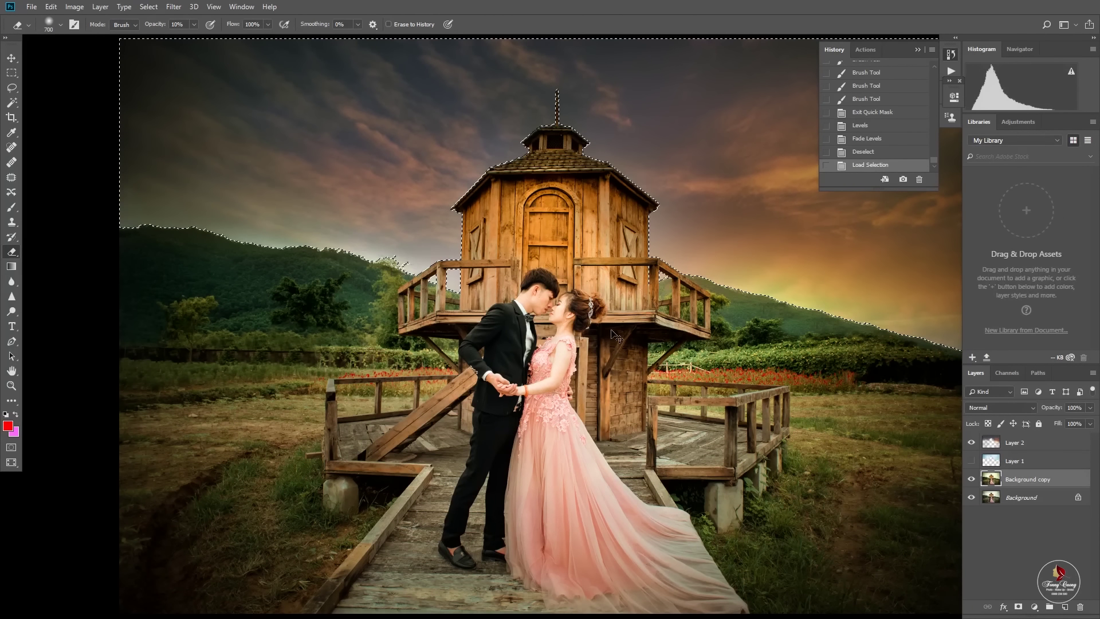
pyautogui.hotkey('ctrl', 'b')
pyautogui.moveTo(727, 299)
pyautogui.mouseDown()
pyautogui.moveTo(769, 273)
pyautogui.moveTo(721, 286)
pyautogui.mouseUp()
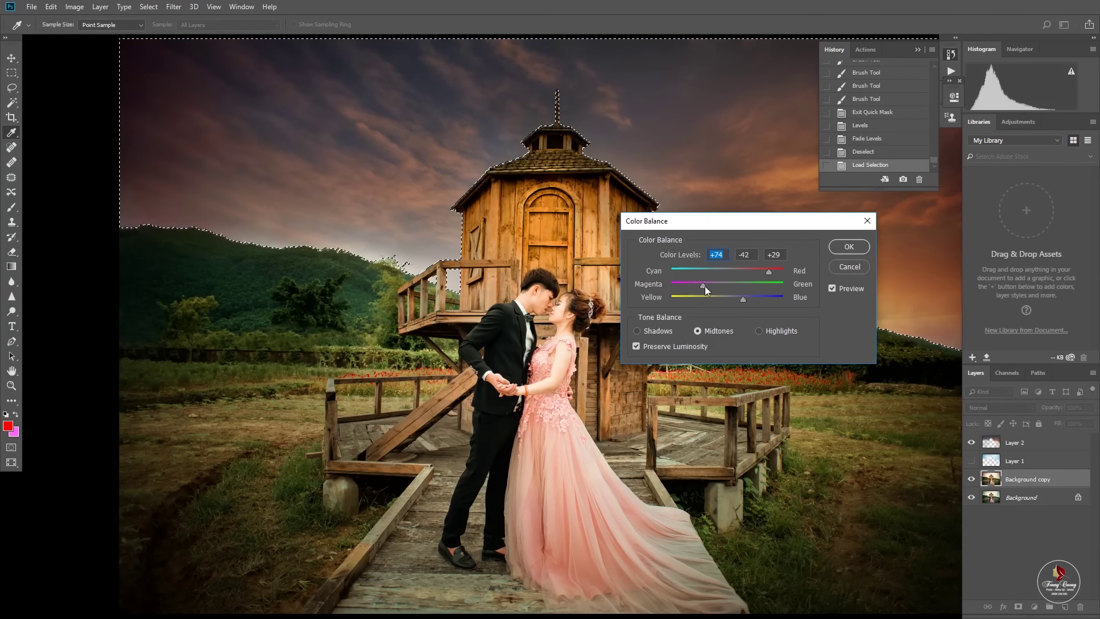
pyautogui.click(849, 246)
pyautogui.press('f')
pyautogui.press('f')
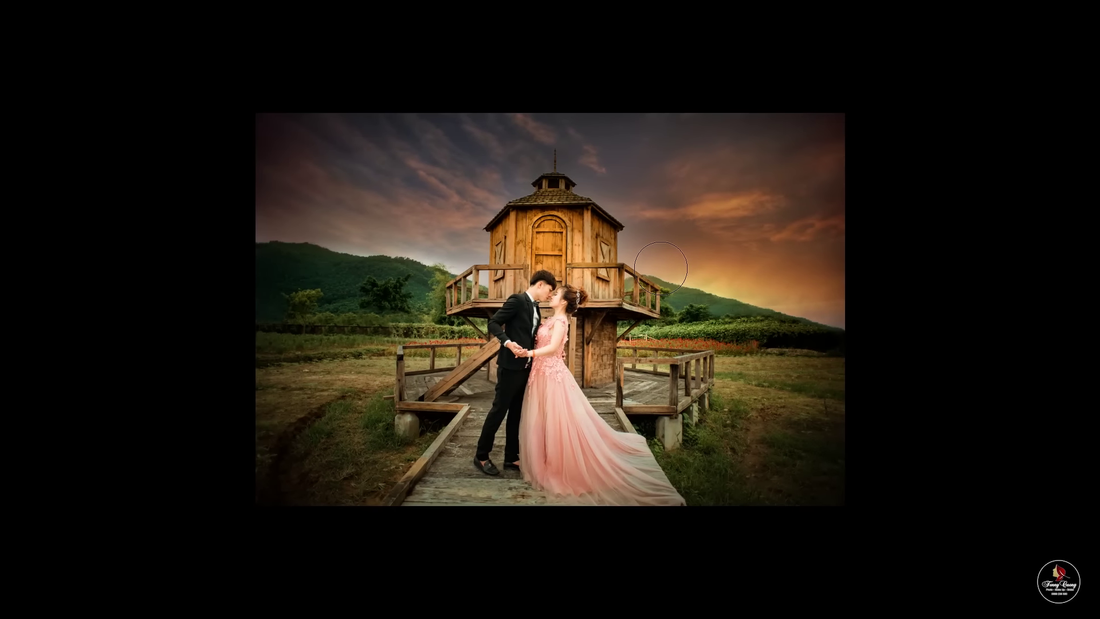
pyautogui.hotkey('ctrl', '0')
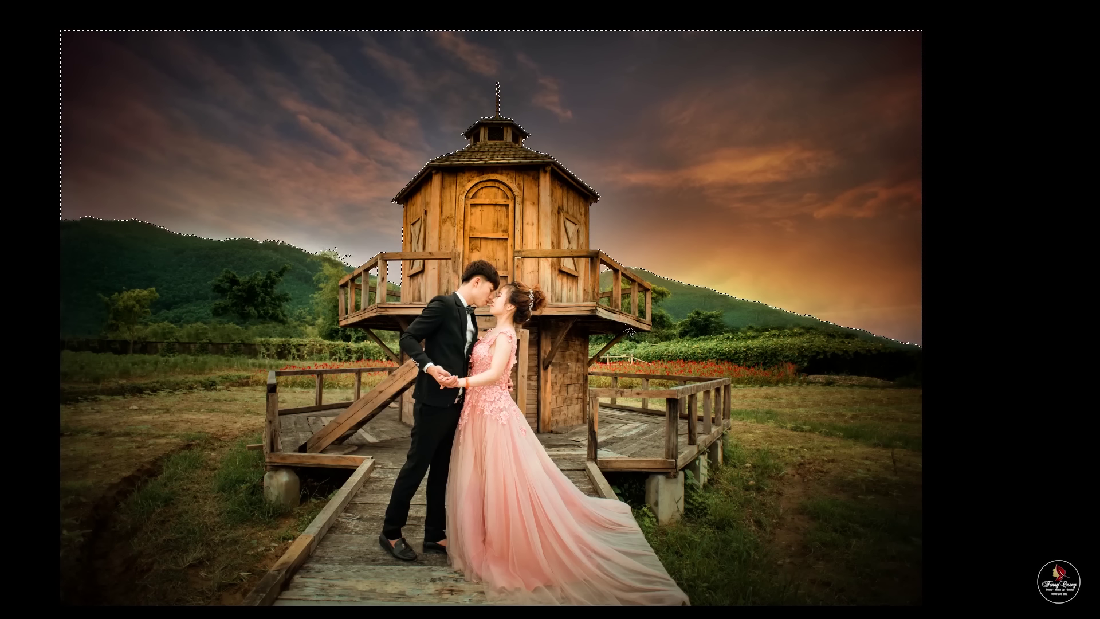
# - Invert the selection and apply Color Balance +15/-26/+12 toward warmer red tones
pyautogui.hotkey('ctrl', 'shift', 'i')
pyautogui.hotkey('ctrl', 'b')
pyautogui.moveTo(727, 272)
pyautogui.mouseDown()
pyautogui.moveTo(734, 299)
pyautogui.moveTo(713, 287)
pyautogui.mouseUp()
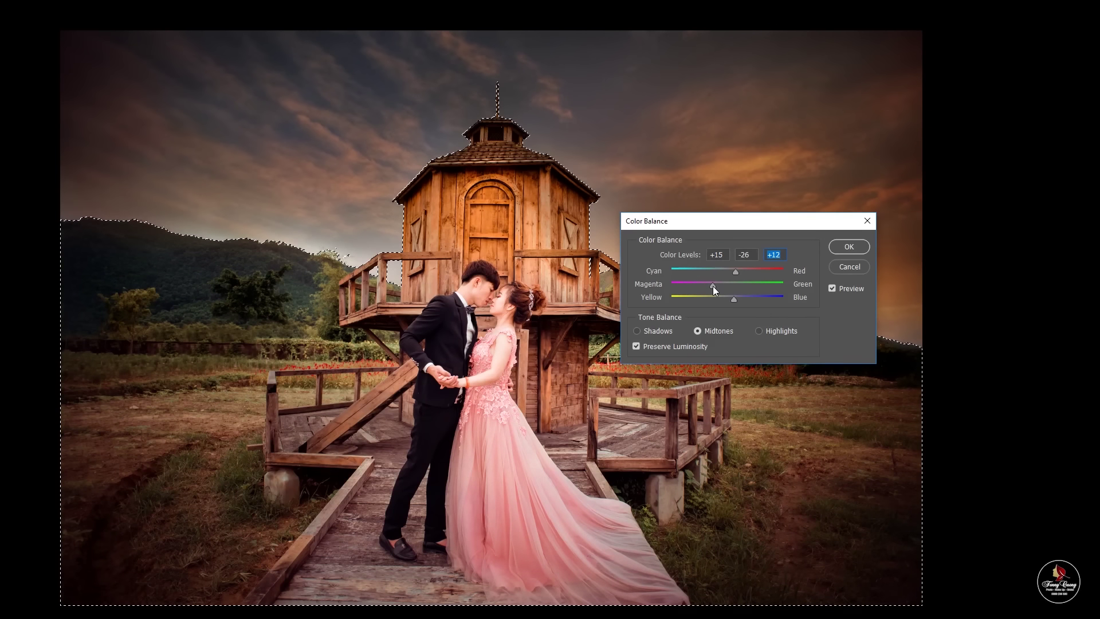
pyautogui.click(849, 246)
# - Fill the Background layer and clear the selection
pyautogui.press('f')
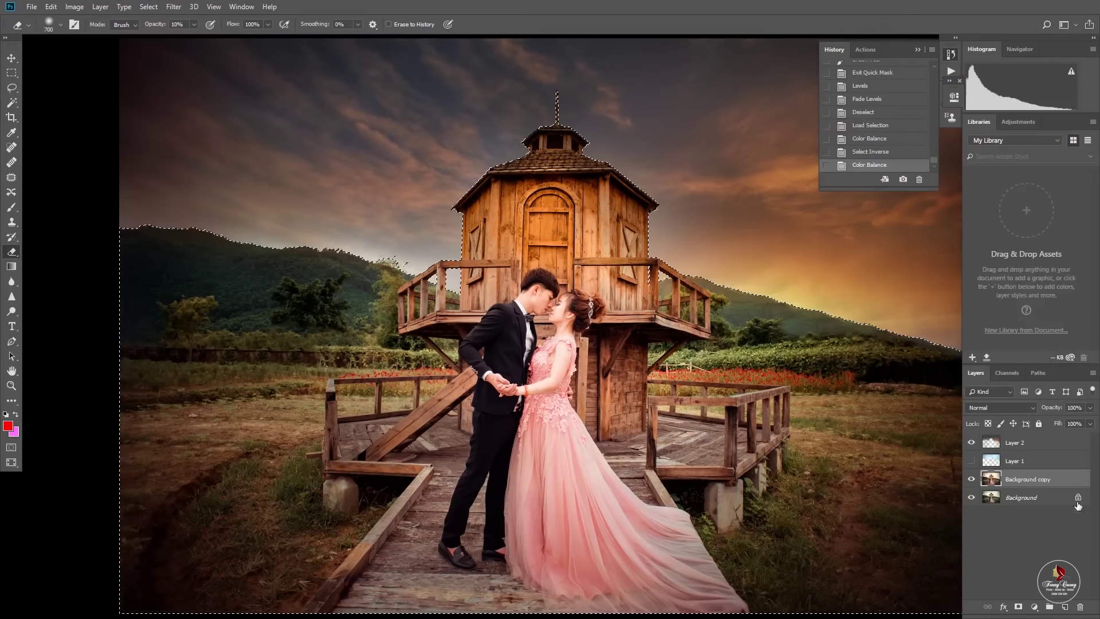
pyautogui.click(1013, 503)
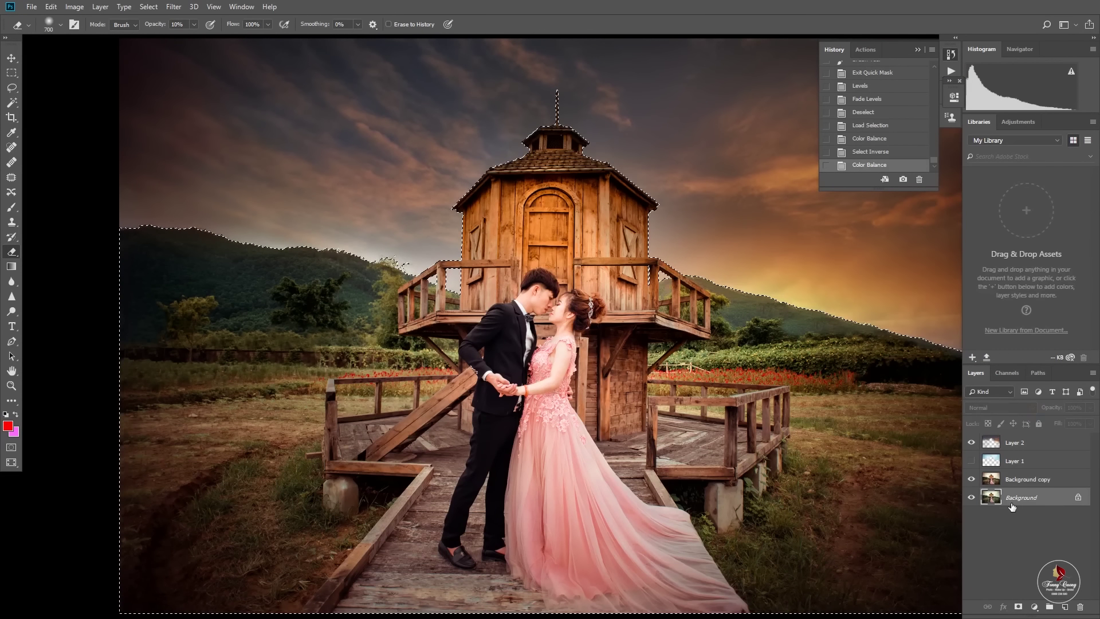
pyautogui.hotkey('alt', 'BackSpace')
pyautogui.hotkey('ctrl', 'd')
pyautogui.hotkey('alt', 'BackSpace')
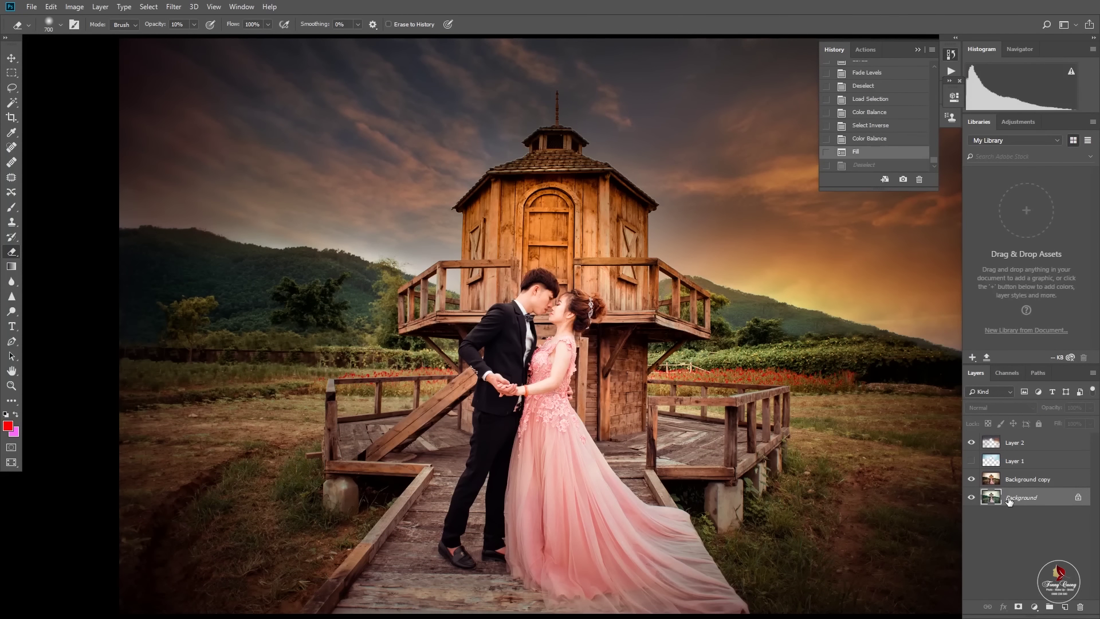
# - Add a white layer mask to the Background copy and mask over the couple and dress train
pyautogui.click(1010, 486)
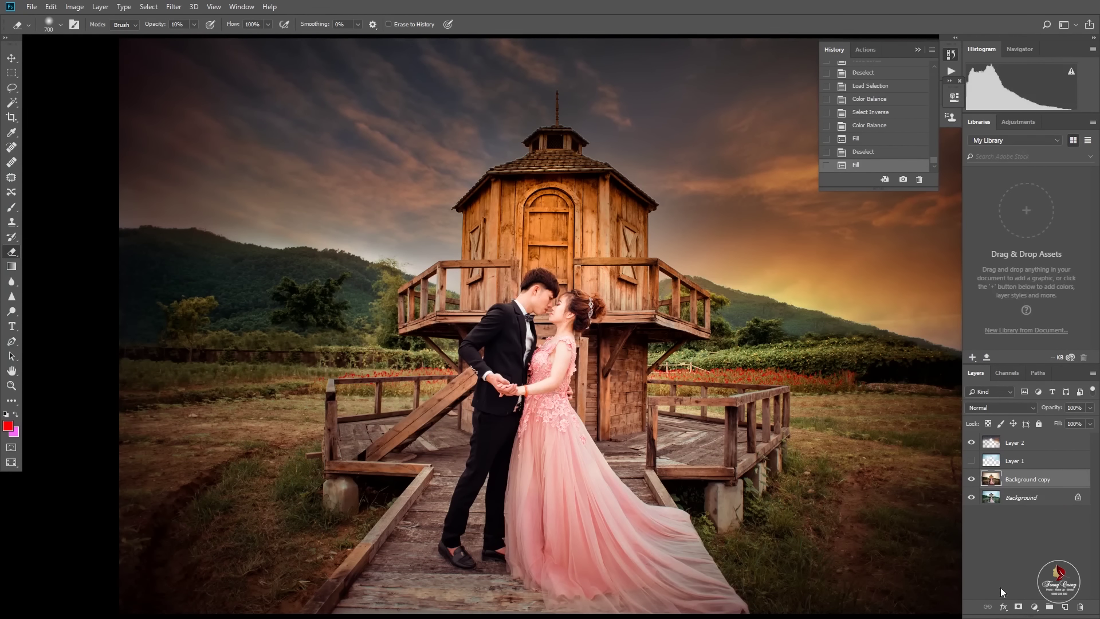
pyautogui.click(1017, 608)
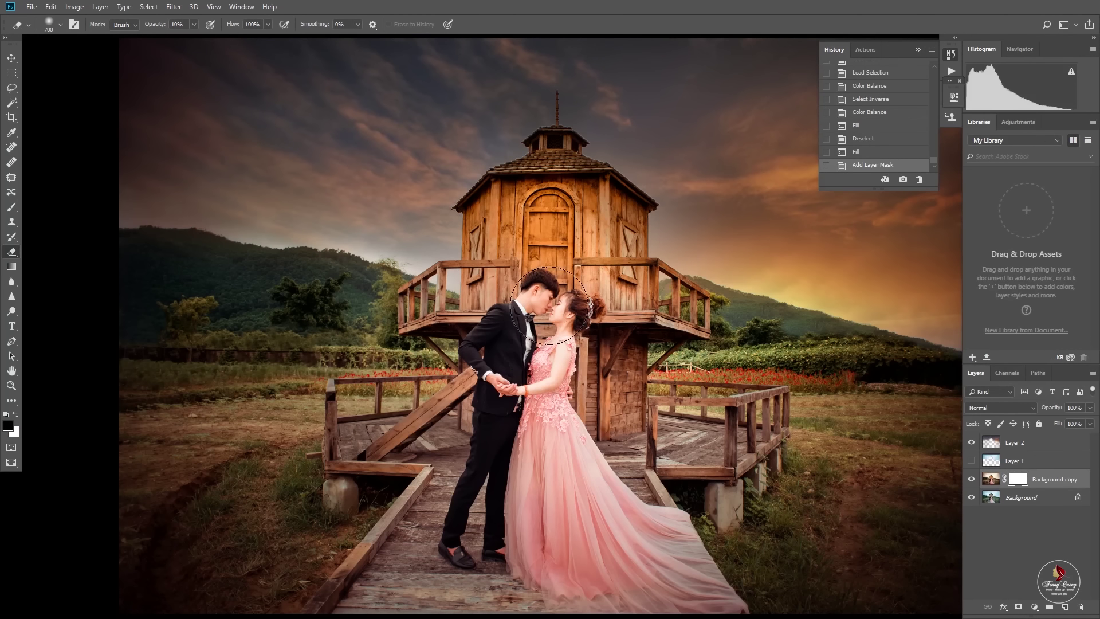
pyautogui.moveTo(549, 305)
pyautogui.mouseDown()
pyautogui.moveTo(538, 344)
pyautogui.moveTo(516, 286)
pyautogui.mouseUp()
pyautogui.press('b')
pyautogui.moveTo(619, 240)
pyautogui.mouseDown()
pyautogui.moveTo(539, 177)
pyautogui.moveTo(560, 79)
pyautogui.mouseUp()
pyautogui.hotkey('ctrl', 'z')
pyautogui.scroll(2, 543, 290)
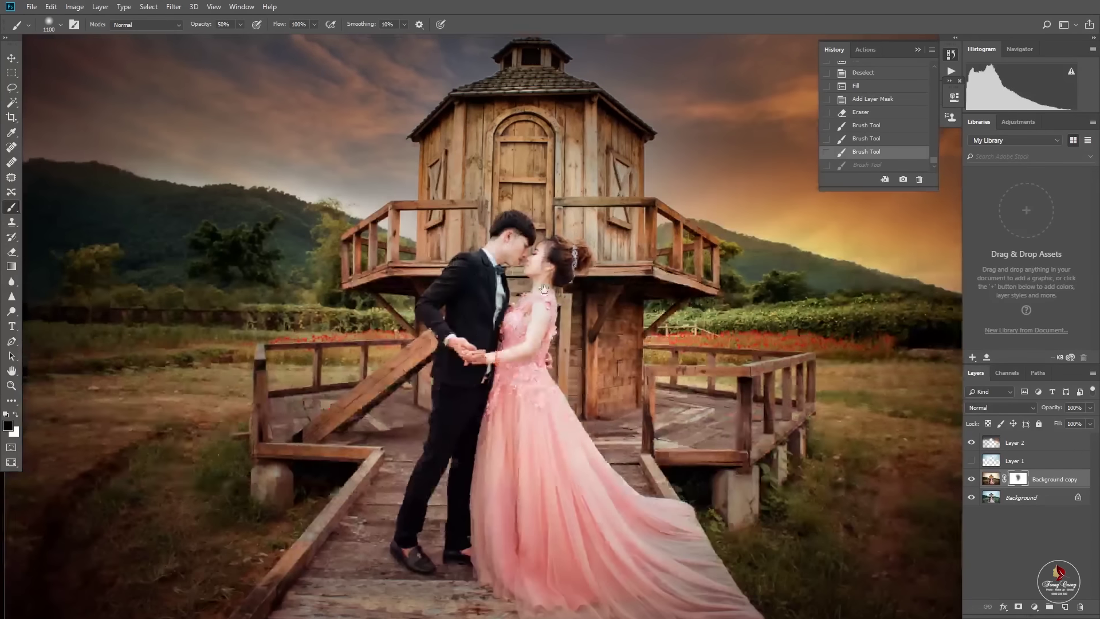
pyautogui.scroll(-1, 543, 289)
pyautogui.moveTo(467, 320); pyautogui.dragTo(516, 481)
# - Lower the brush opacity to 30% and undo several mask strokes
pyautogui.scroll(-2, 516, 481)
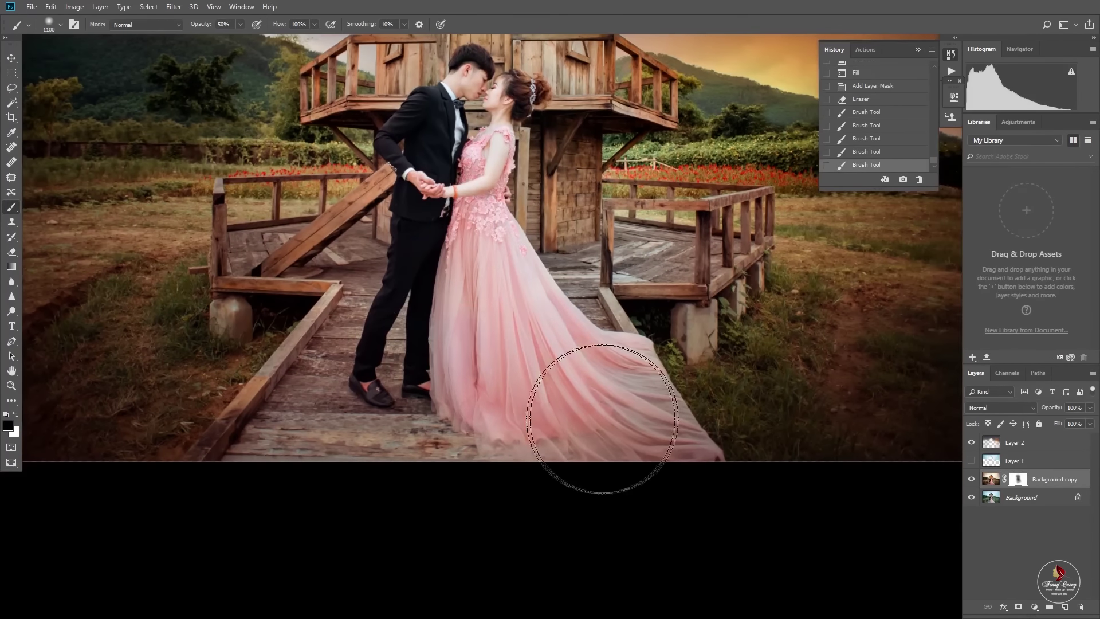
pyautogui.click(601, 418)
pyautogui.hotkey('ctrl', '0')
pyautogui.press('3')
pyautogui.hotkey('ctrl', 'z')
pyautogui.hotkey('ctrl', 'z')
pyautogui.hotkey('ctrl', 'z')
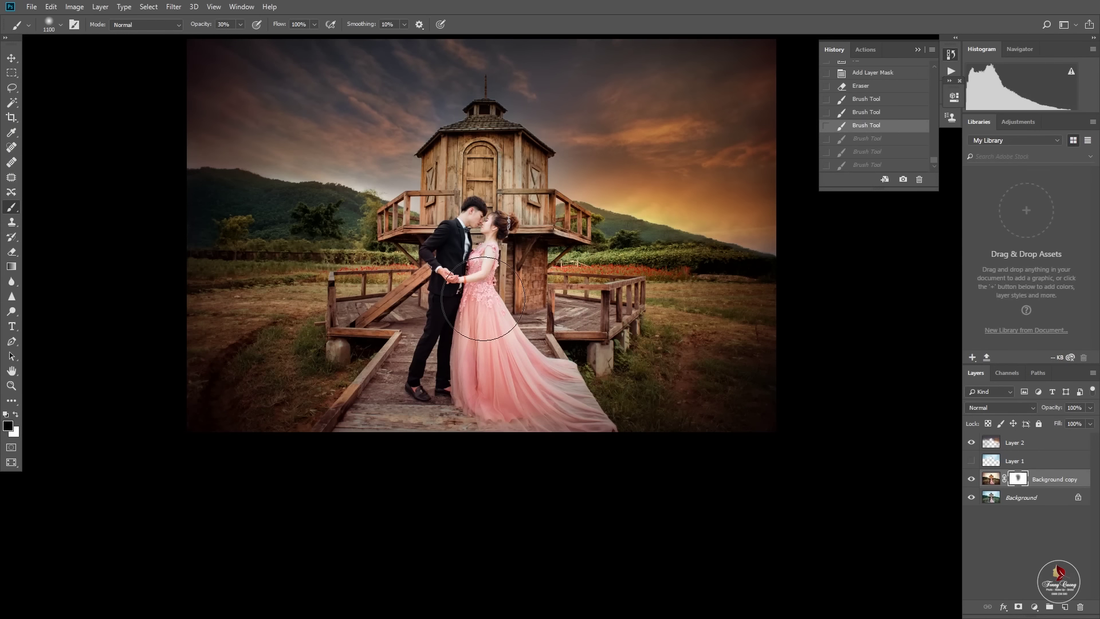
pyautogui.hotkey('ctrl', 'z')
pyautogui.hotkey('ctrl', 'z')
pyautogui.press('f')
pyautogui.press('f')
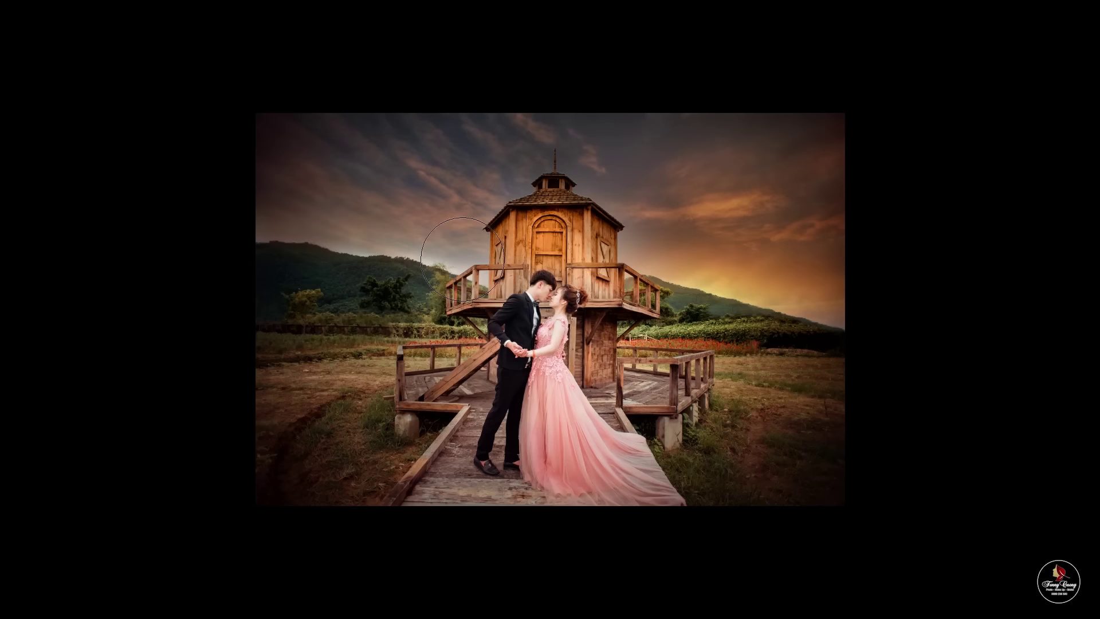
# - Softly mask the couple at 10% brush opacity, then merge all visible layers into Background
pyautogui.press('f')
pyautogui.scroll(1, 536, 354)
pyautogui.scroll(2, 536, 354)
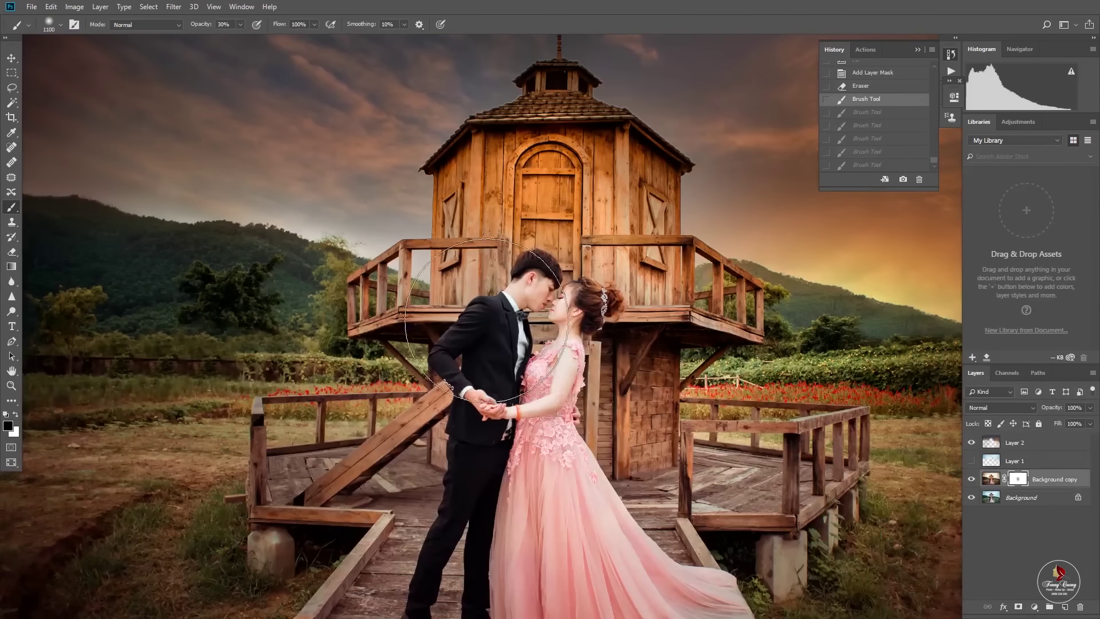
pyautogui.press('1')
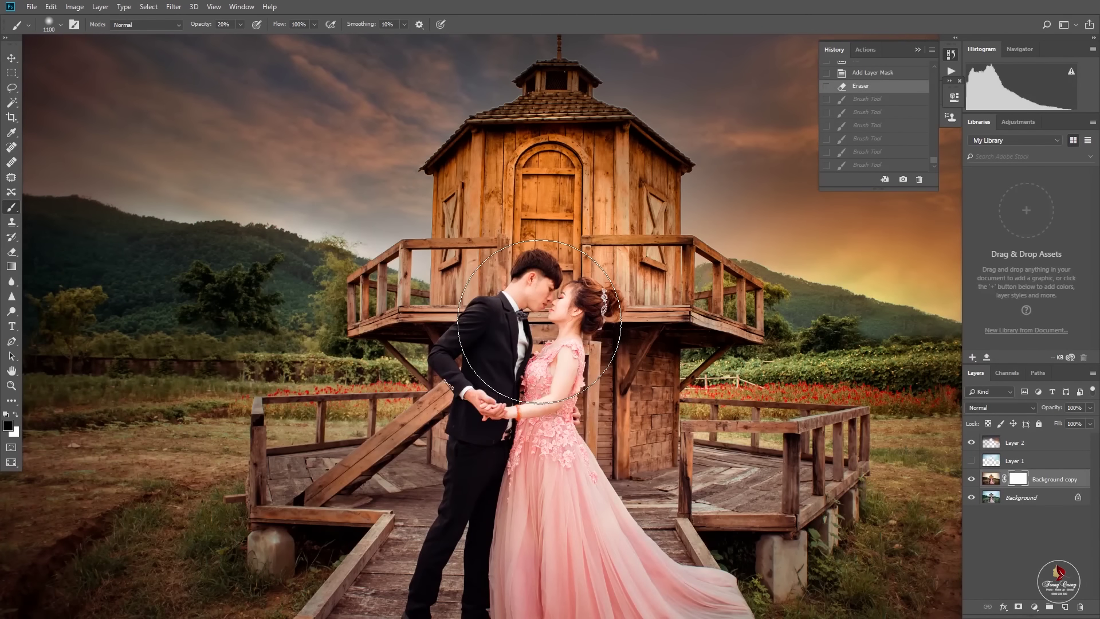
pyautogui.moveTo(539, 322); pyautogui.dragTo(607, 367)
pyautogui.moveTo(550, 332); pyautogui.dragTo(491, 393)
pyautogui.scroll(-2, 573, 401)
pyautogui.scroll(-2, 634, 413)
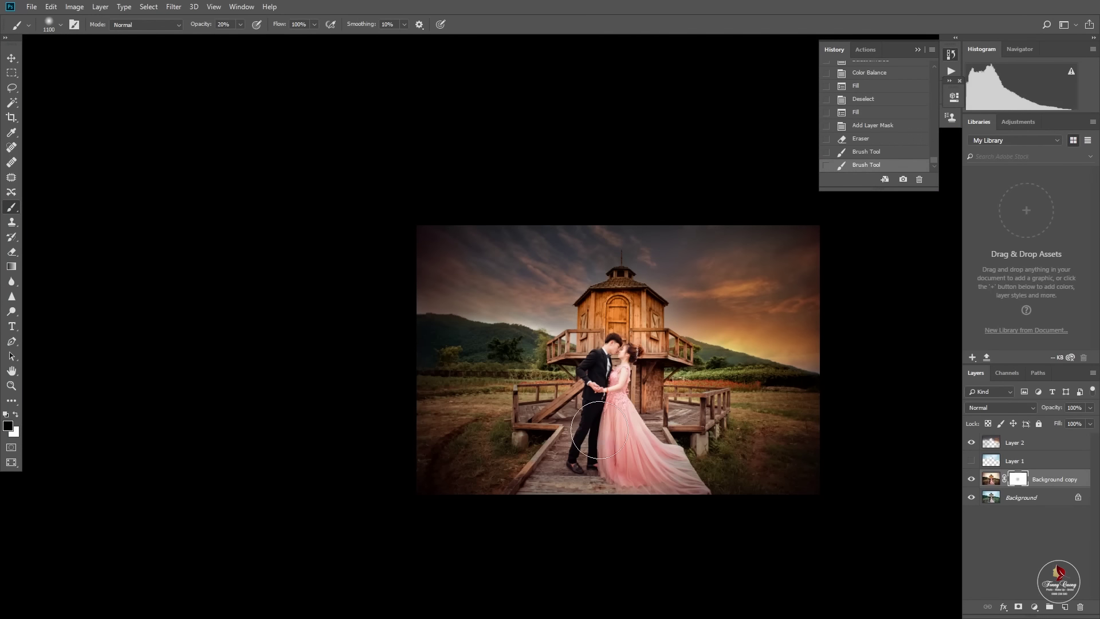
pyautogui.moveTo(599, 430); pyautogui.dragTo(573, 447)
pyautogui.hotkey('ctrl', 'shift', 'e')
pyautogui.scroll(1, 670, 389)
# - Zoom around the finished sunset composite in full-screen view to inspect the tower
pyautogui.scroll(1, 707, 330)
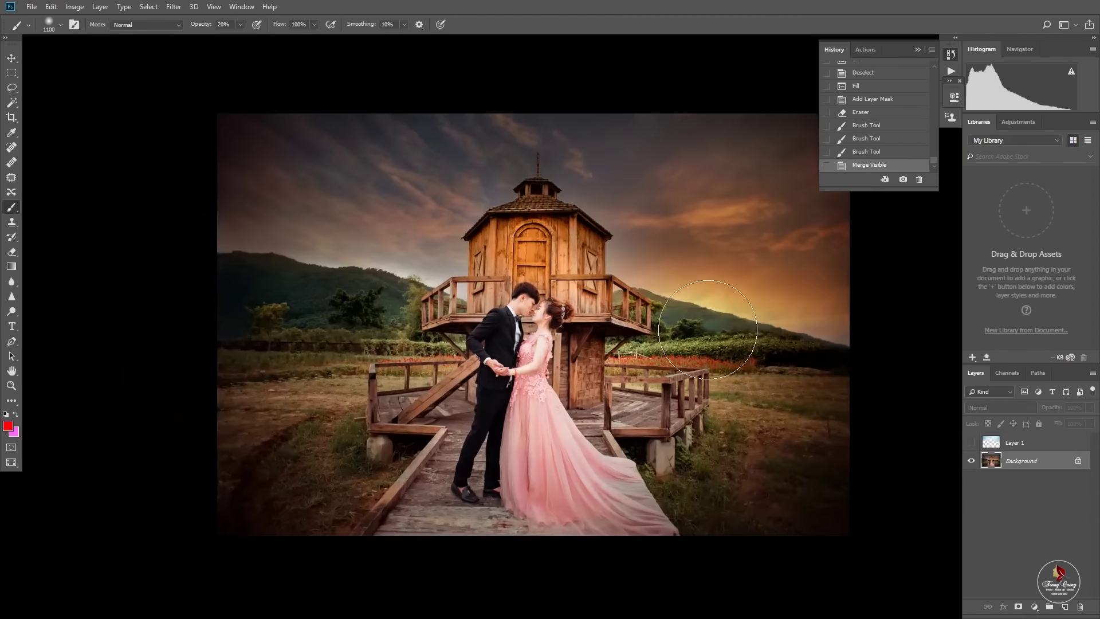
pyautogui.scroll(2, 707, 329)
pyautogui.scroll(-1, 707, 330)
pyautogui.press('f')
pyautogui.scroll(2, 528, 168)
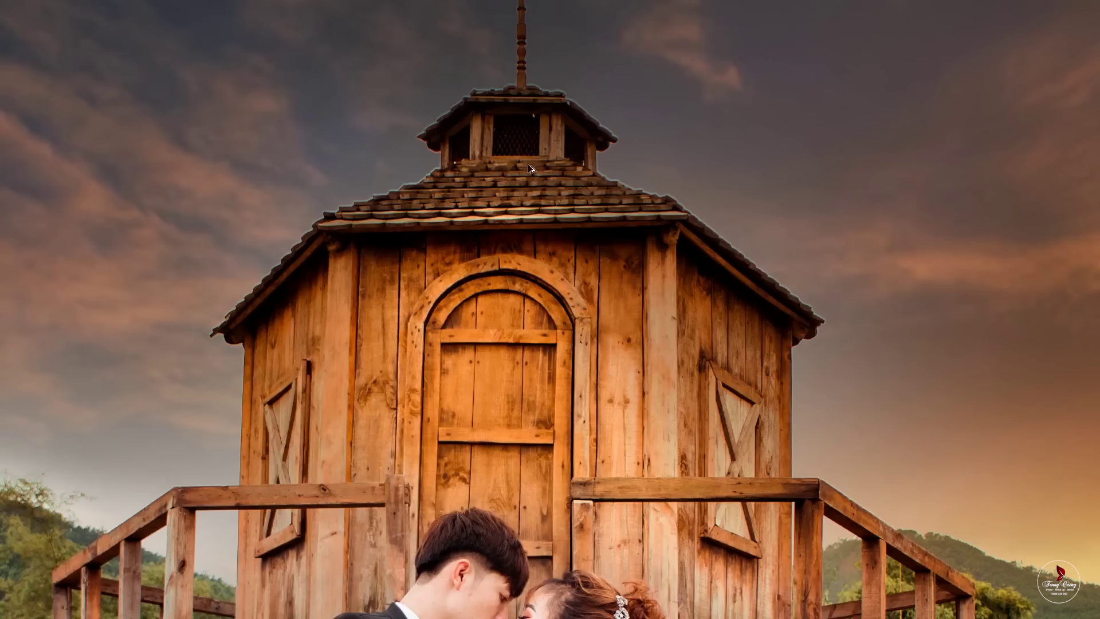
pyautogui.scroll(-2, 528, 168)
pyautogui.scroll(3, 297, 89)
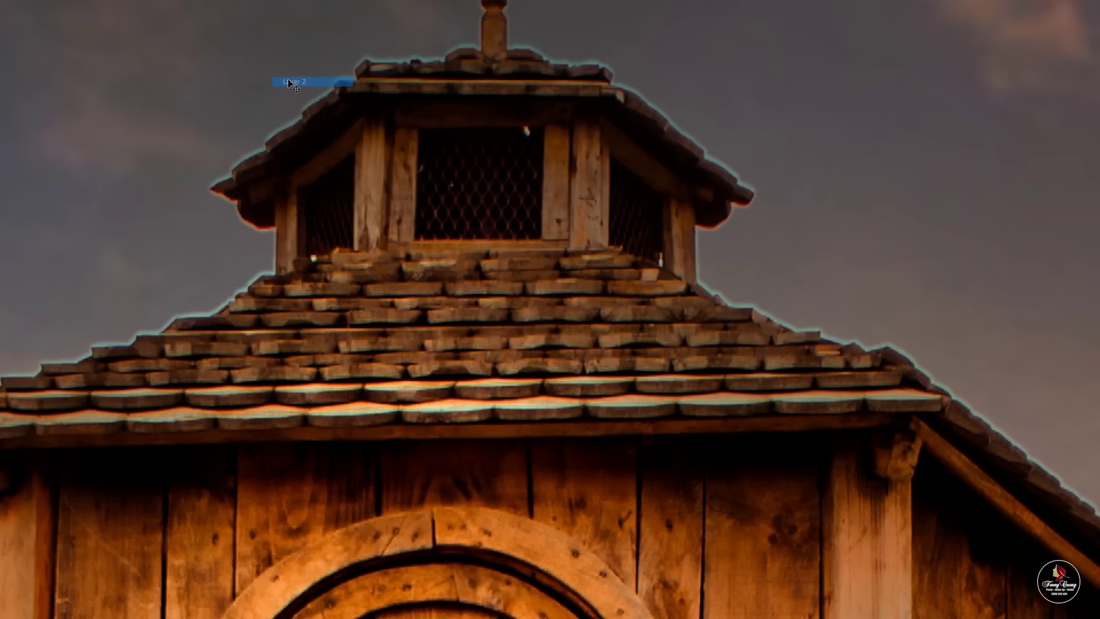
pyautogui.scroll(-3, 288, 82)
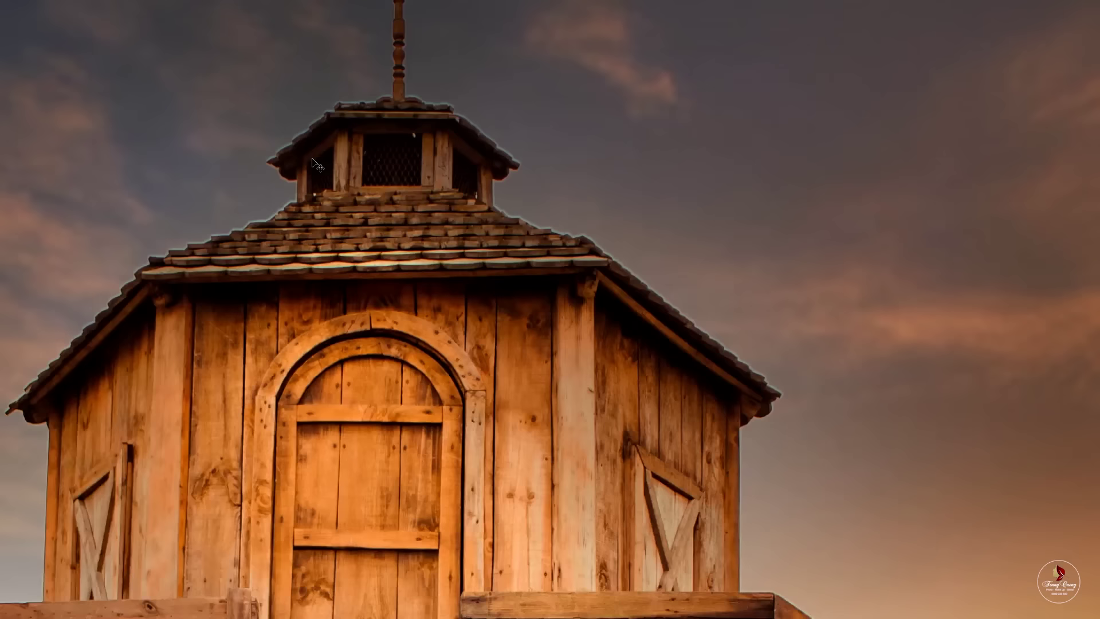
pyautogui.scroll(-3, 398, 208)
pyautogui.hotkey('ctrl', 't')
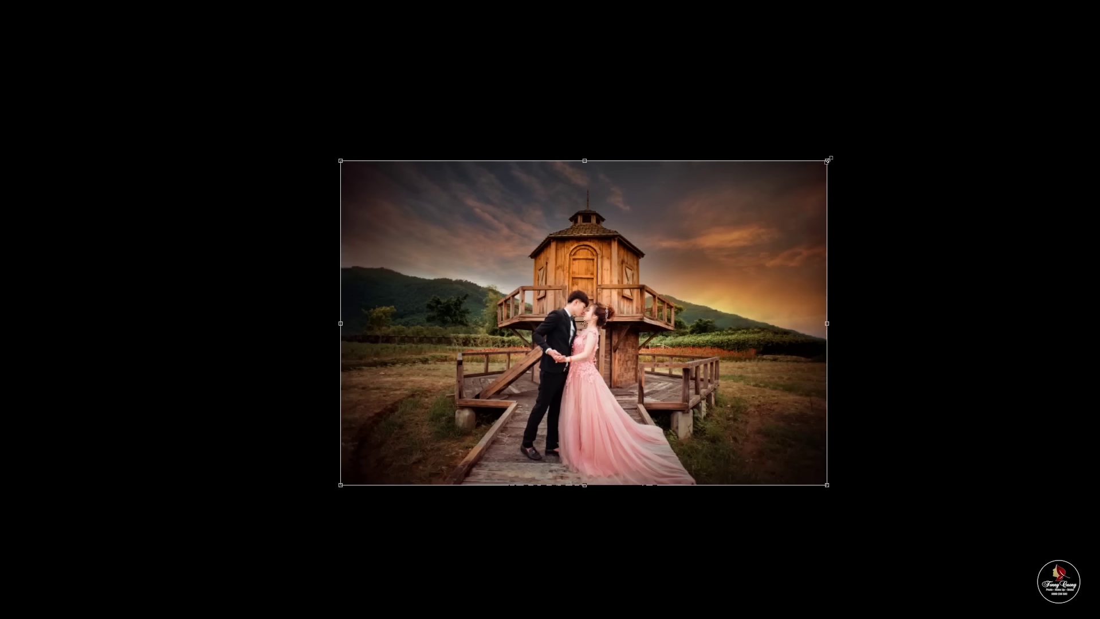
# - Continue reviewing the photo, then bring up Camera Raw on TCS_8991.jpg at default settings
pyautogui.scroll(3, 589, 182)
pyautogui.scroll(2, 617, 207)
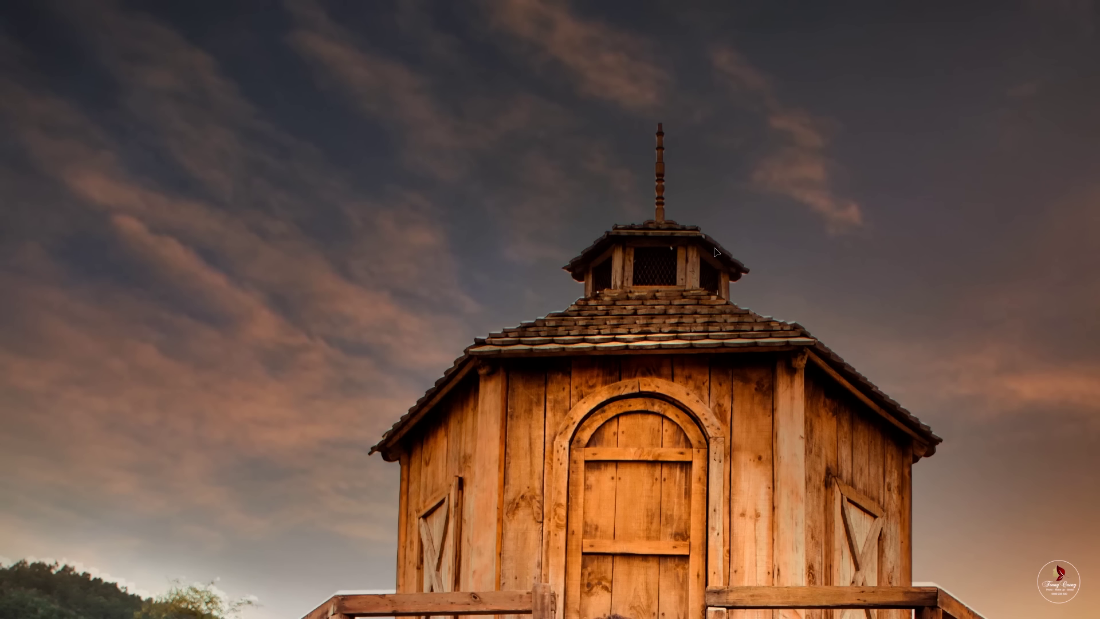
pyautogui.scroll(-2, 717, 252)
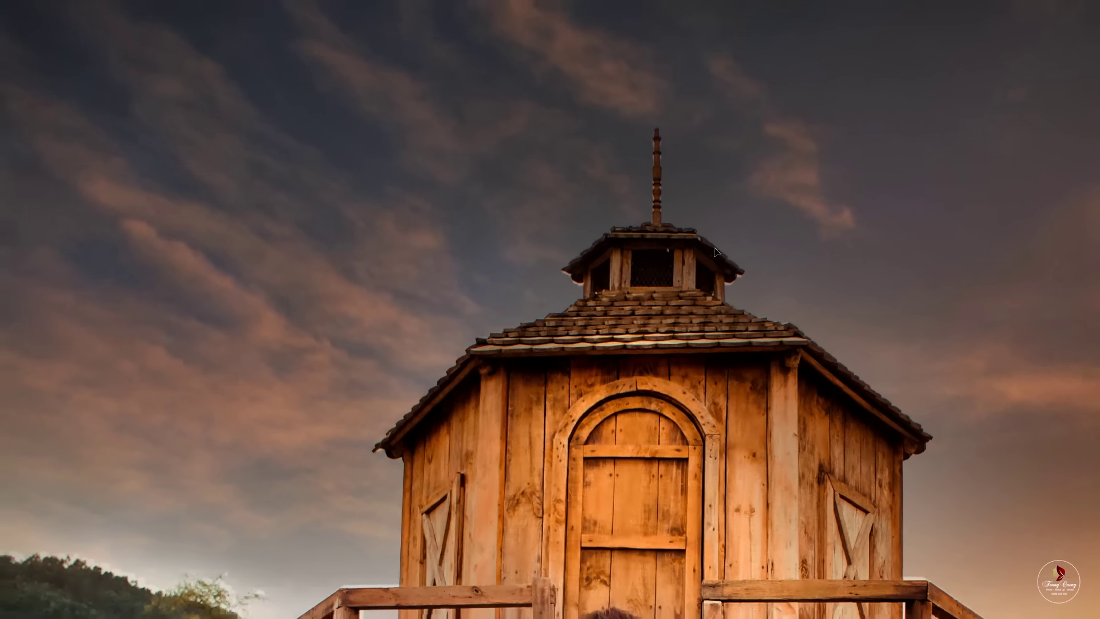
pyautogui.scroll(-3, 715, 256)
pyautogui.scroll(2, 601, 181)
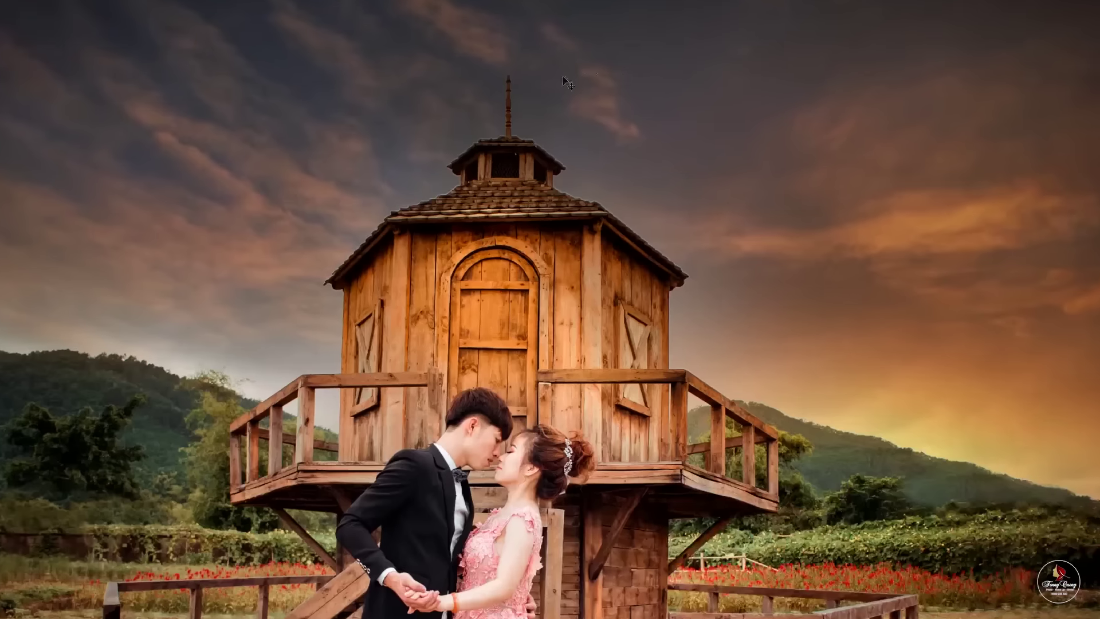
pyautogui.scroll(1, 600, 181)
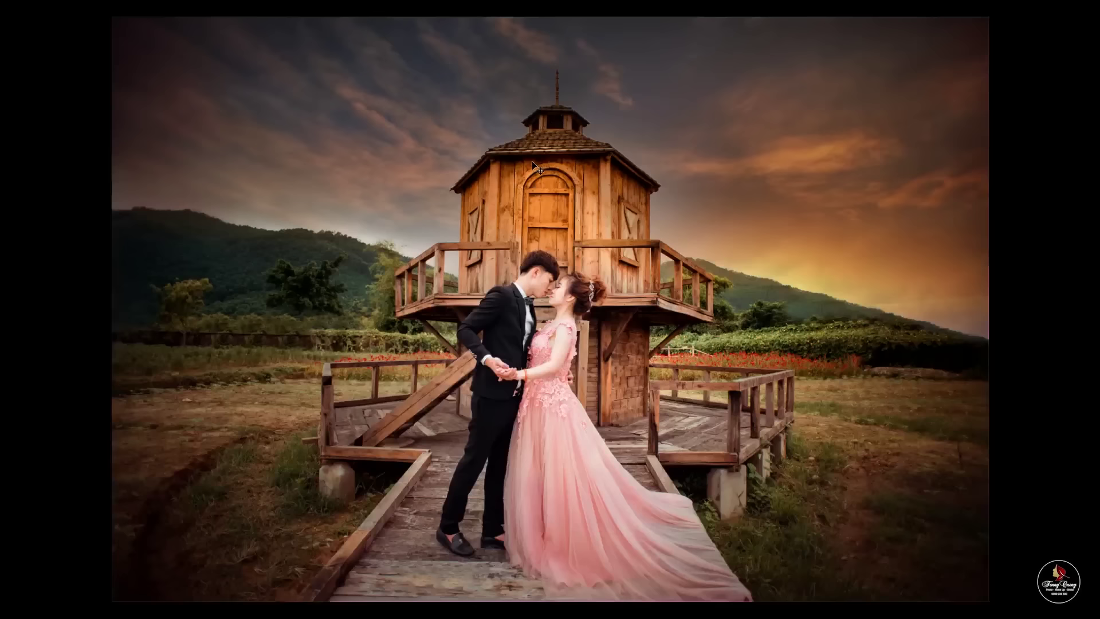
pyautogui.rightClick(565, 184)
pyautogui.click(584, 193)
pyautogui.scroll(2, 491, 115)
# - Add a level top-down graduated filter with Exposure -0.90, Saturation +26, Temperature +62
pyautogui.scroll(3, 494, 177)
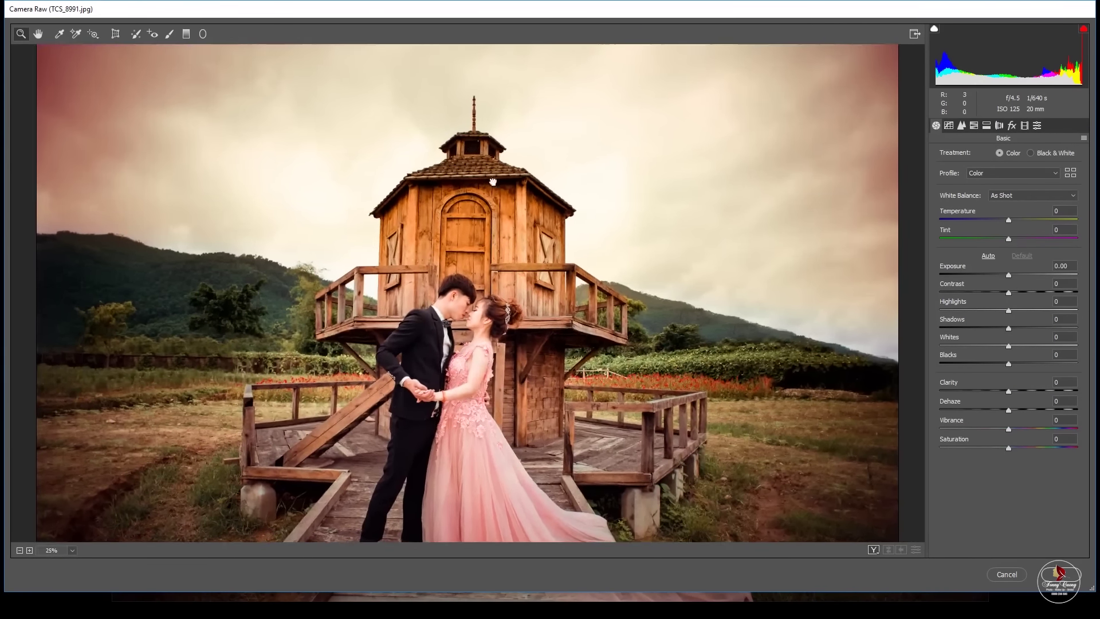
pyautogui.press('j')
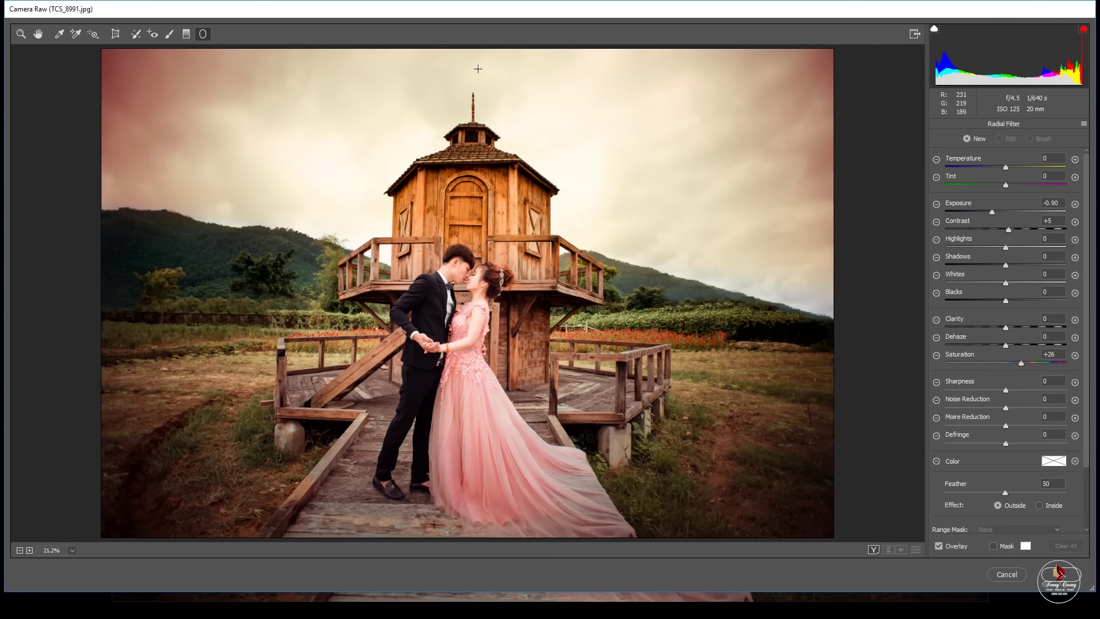
pyautogui.moveTo(475, 50); pyautogui.dragTo(466, 245)
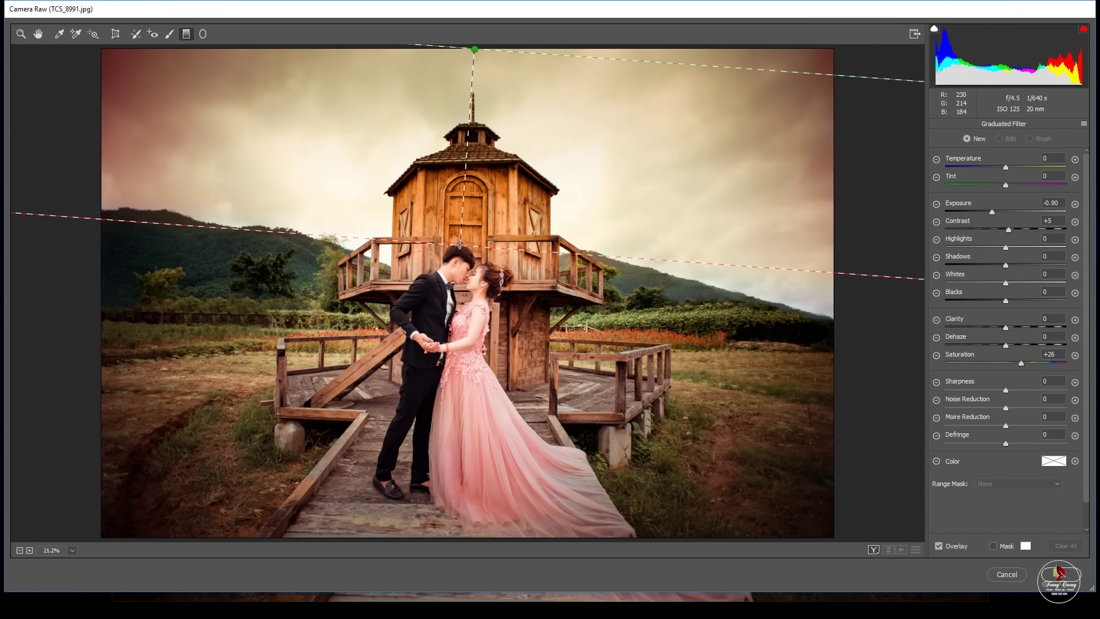
pyautogui.moveTo(1006, 167); pyautogui.dragTo(1043, 168)
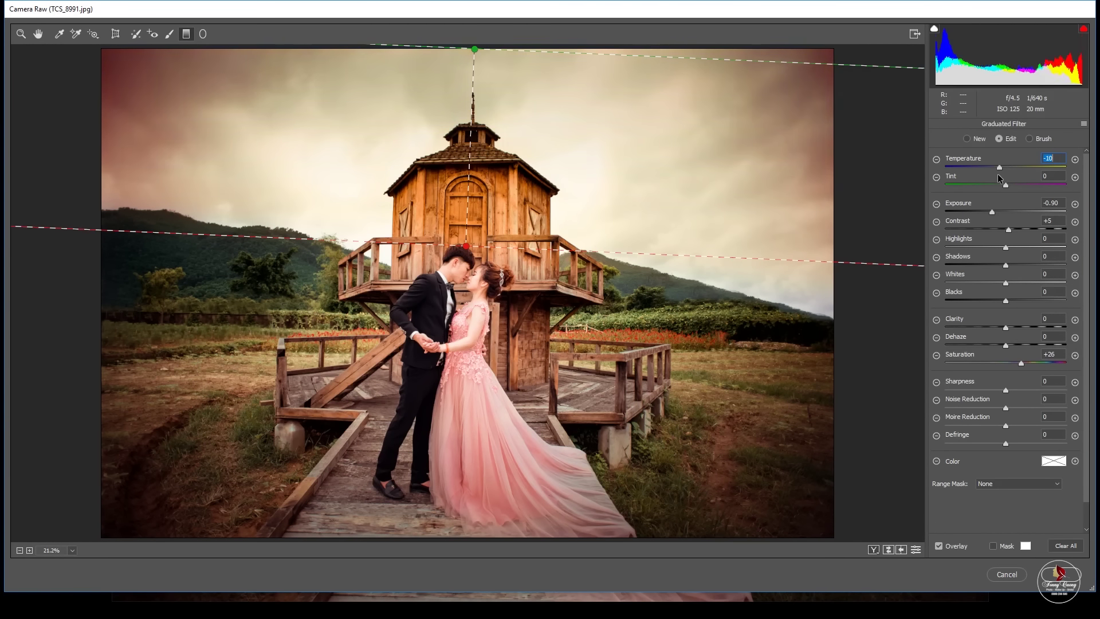
pyautogui.moveTo(467, 247); pyautogui.dragTo(476, 235)
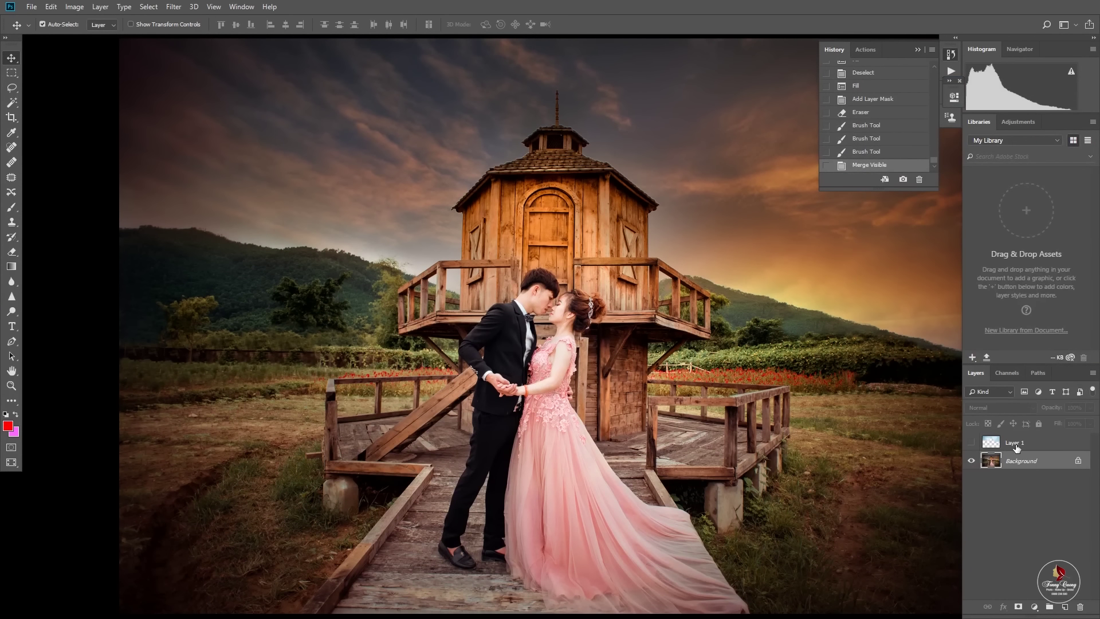
# - Delete Layer 1 so only the merged Background remains
pyautogui.click(1016, 449)
pyautogui.click(970, 443)
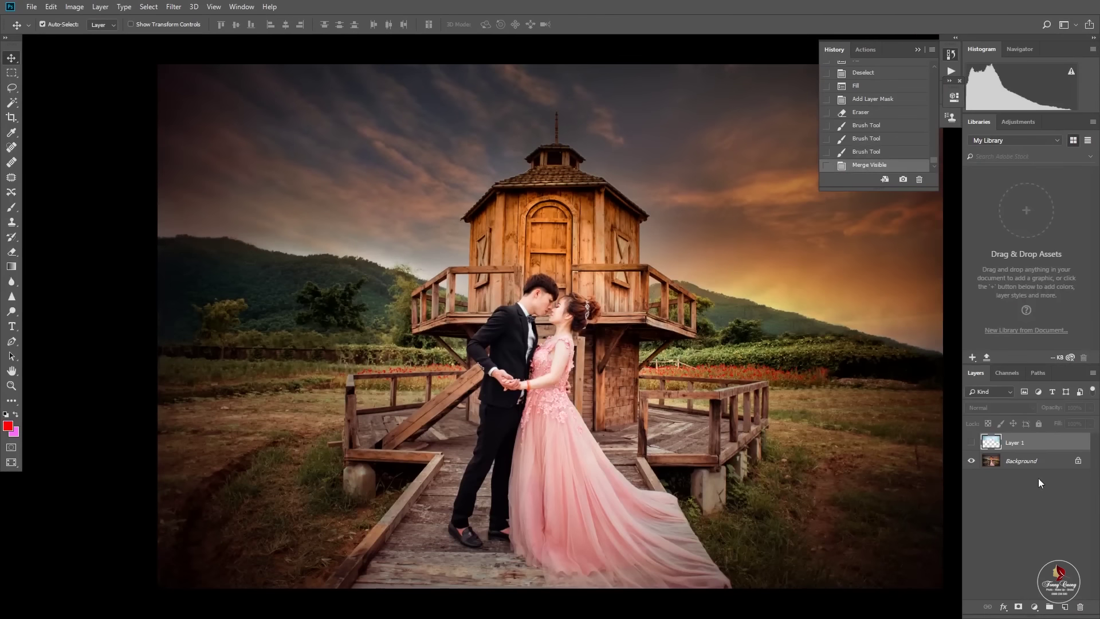
pyautogui.click(1081, 608)
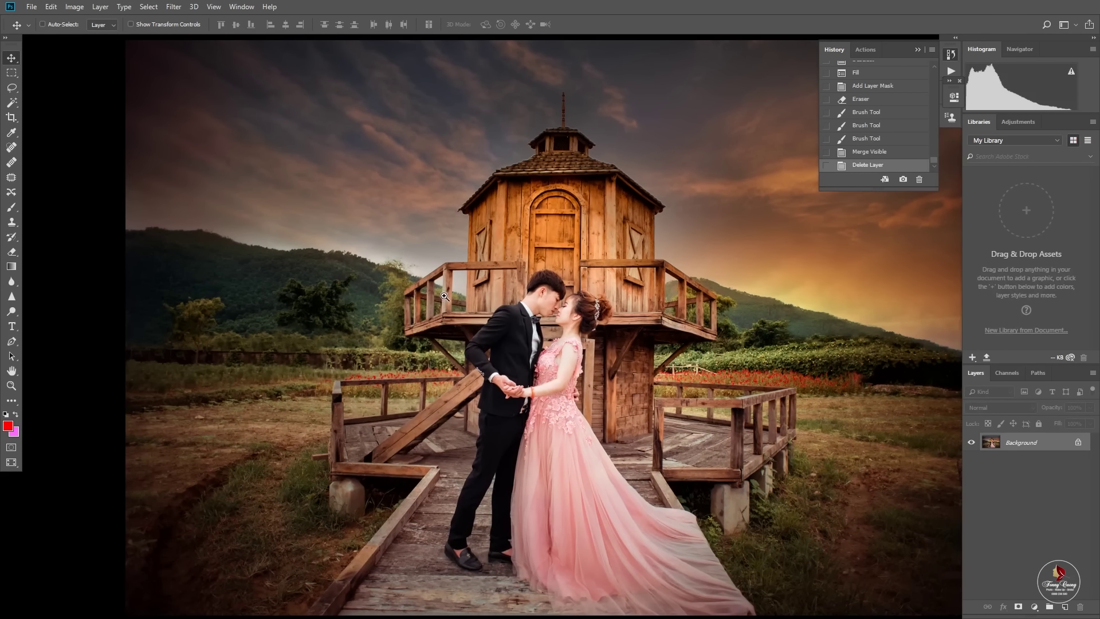
# - Zoom in on the couple and tower, then bring up the Nik Collection filters
pyautogui.hotkey('alt', 't')
pyautogui.click(599, 284)
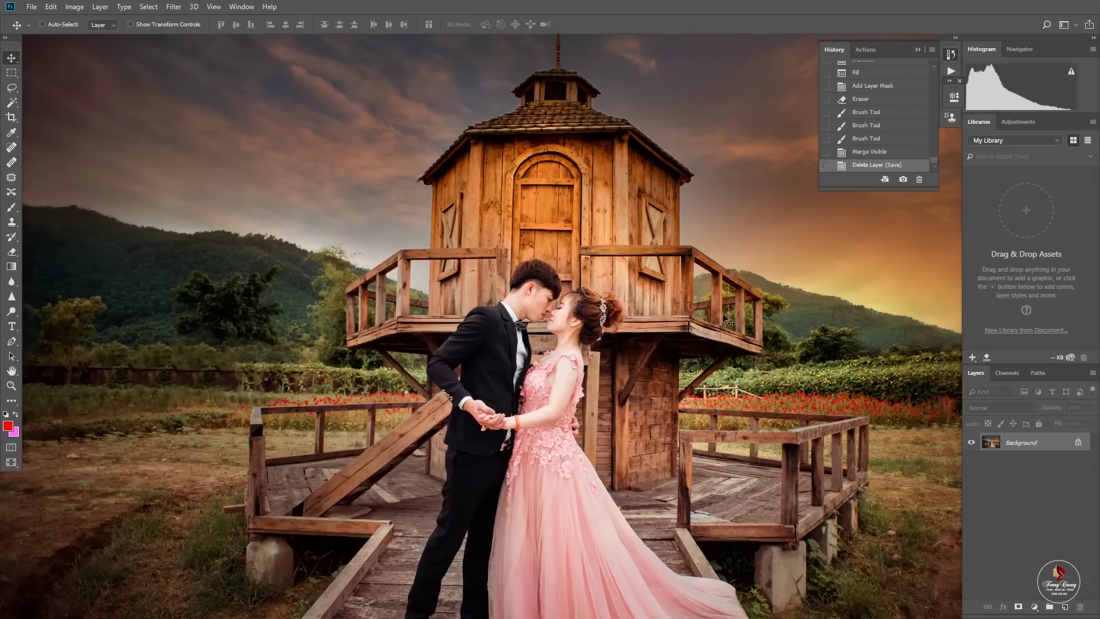
pyautogui.click(174, 6)
pyautogui.moveTo(195, 273)
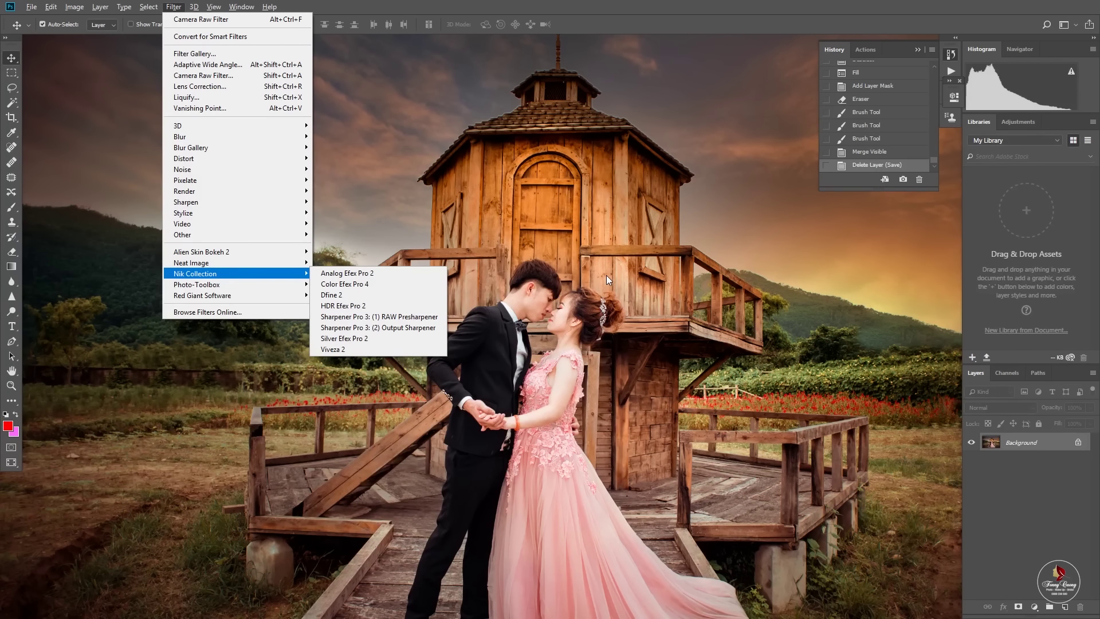
pyautogui.click(498, 241)
pyautogui.hotkey('alt', 'i')
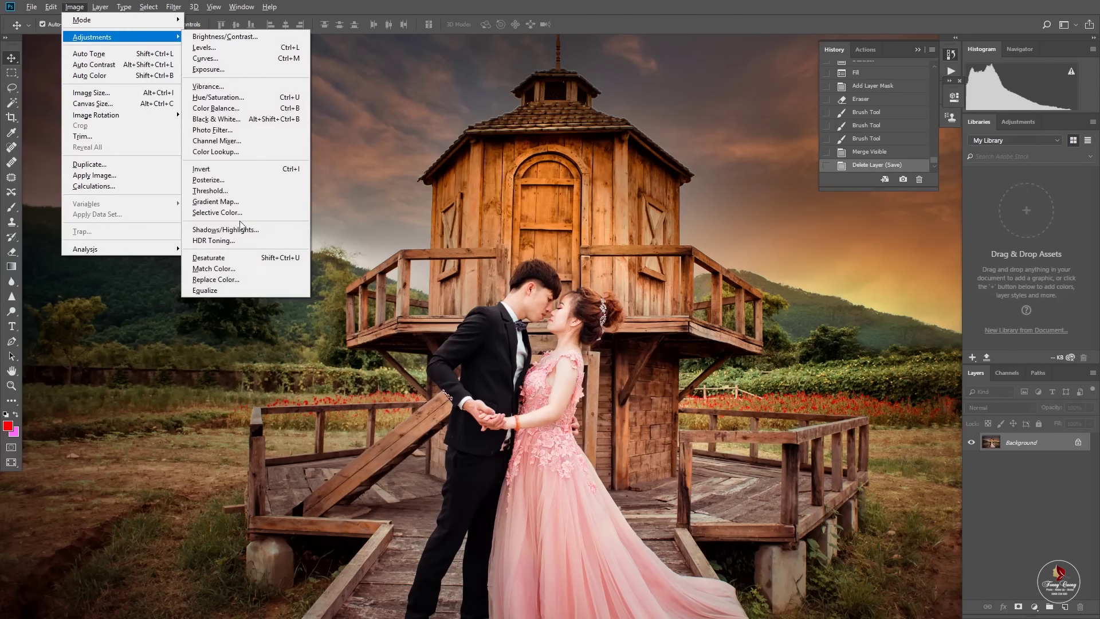
pyautogui.click(229, 239)
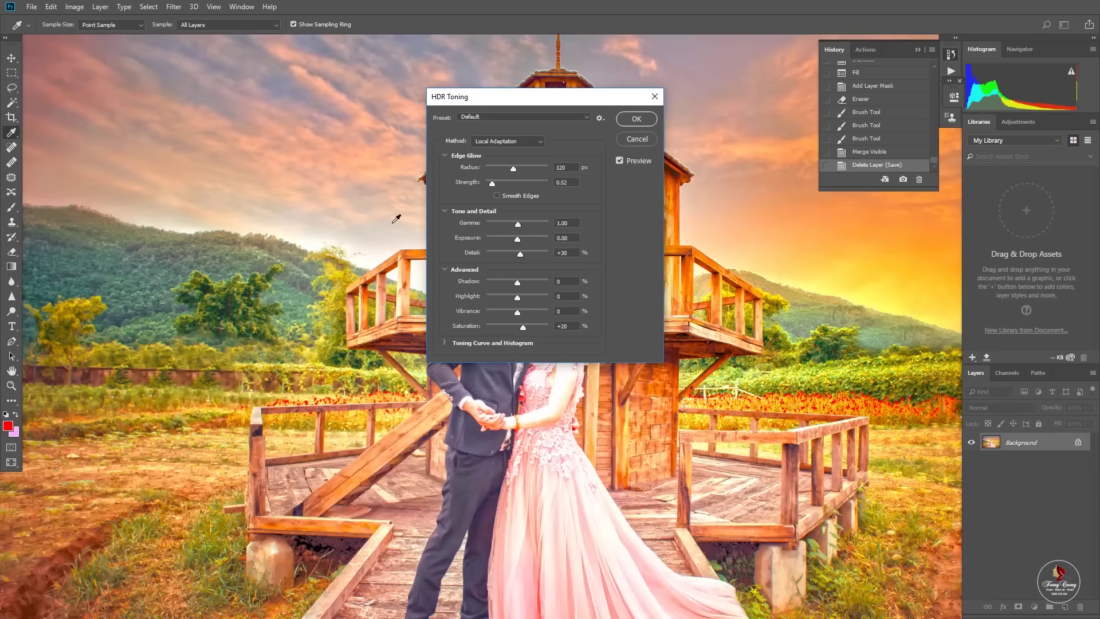
pyautogui.hotkey('ctrl', '0')
pyautogui.moveTo(547, 101); pyautogui.dragTo(537, 130)
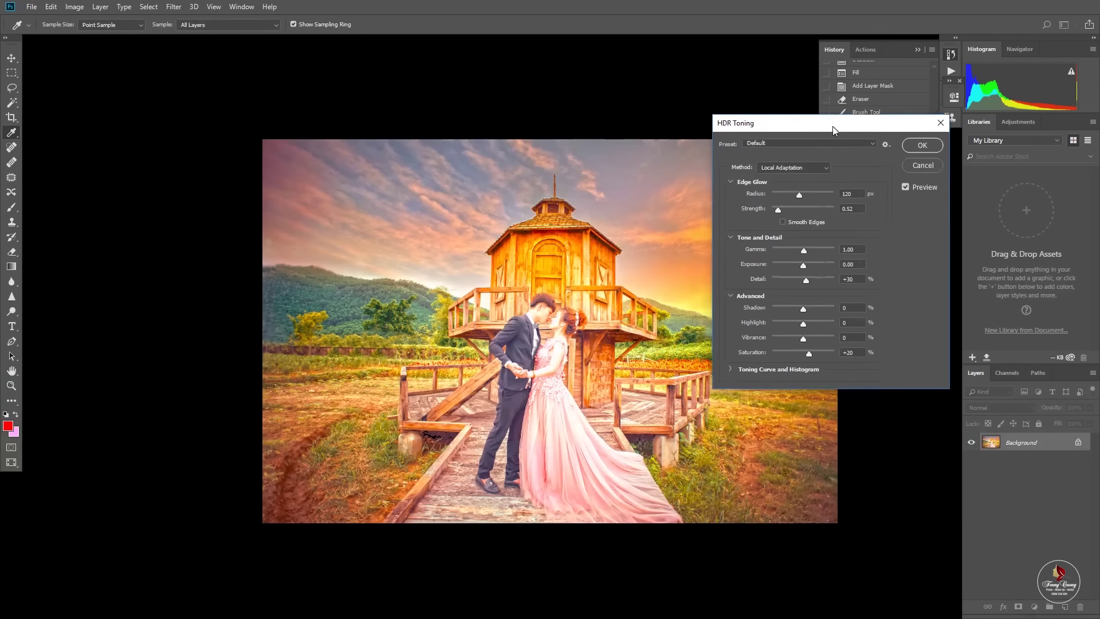
pyautogui.click(482, 147)
pyautogui.click(483, 174)
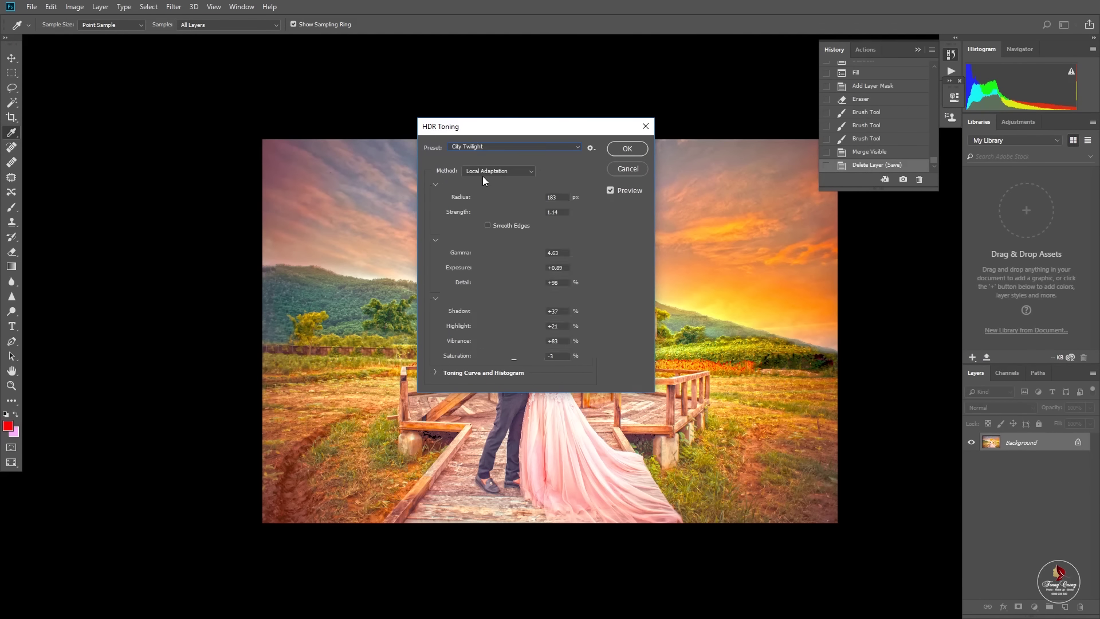
pyautogui.click(497, 147)
pyautogui.click(487, 183)
pyautogui.click(506, 148)
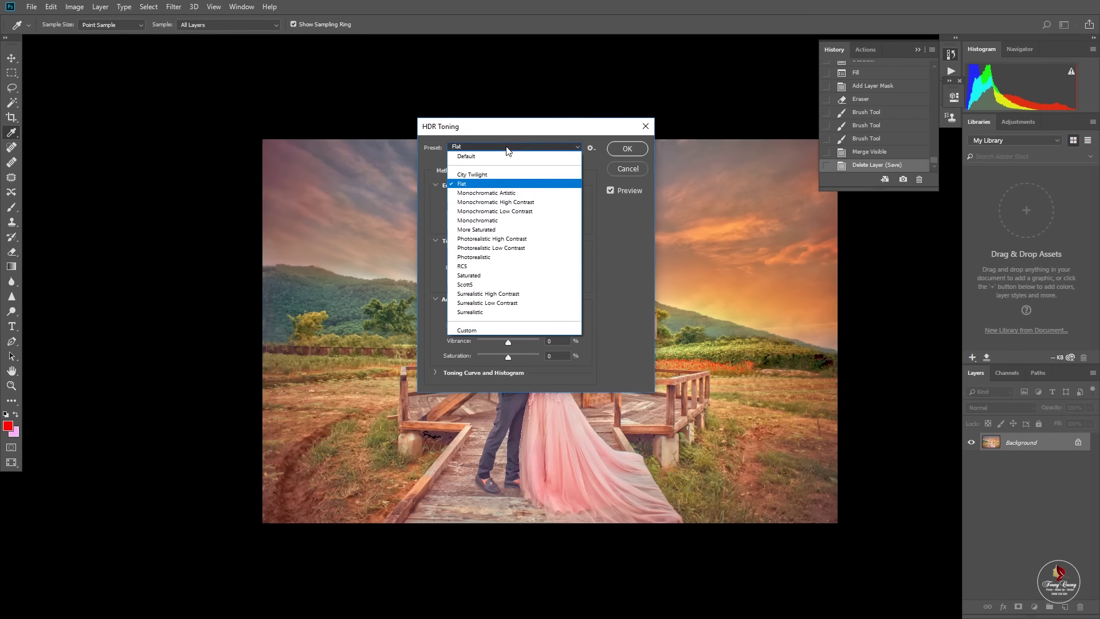
pyautogui.click(333, 150)
pyautogui.moveTo(547, 132)
pyautogui.mouseDown()
pyautogui.moveTo(743, 125)
pyautogui.moveTo(639, 127)
pyautogui.mouseUp()
pyautogui.click(567, 164)
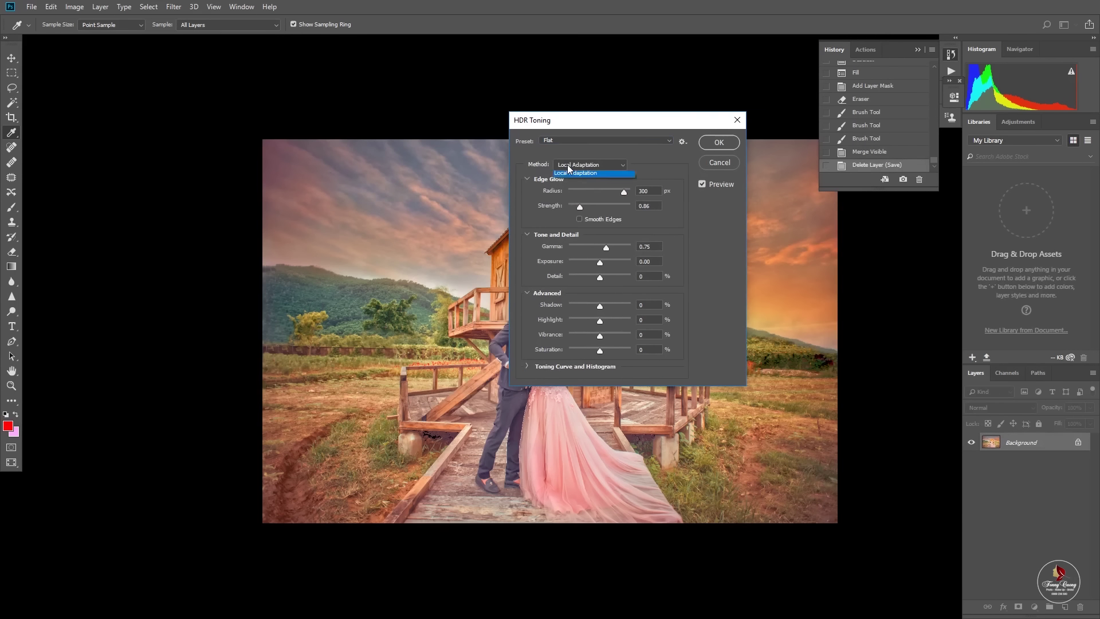
pyautogui.click(593, 191)
pyautogui.moveTo(573, 120); pyautogui.dragTo(654, 79)
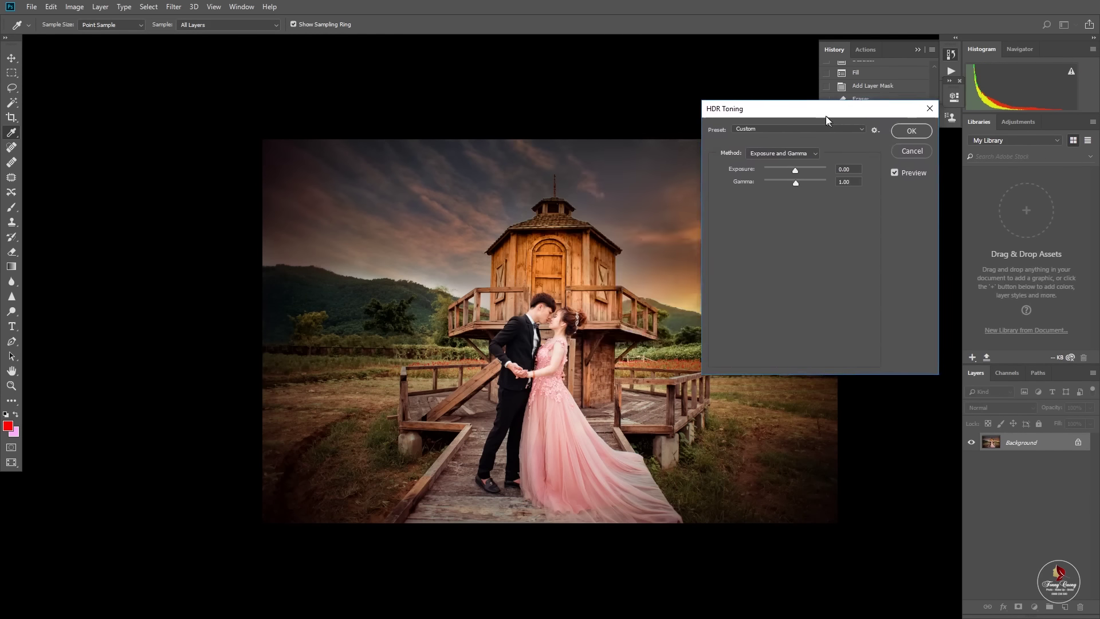
pyautogui.click(687, 99)
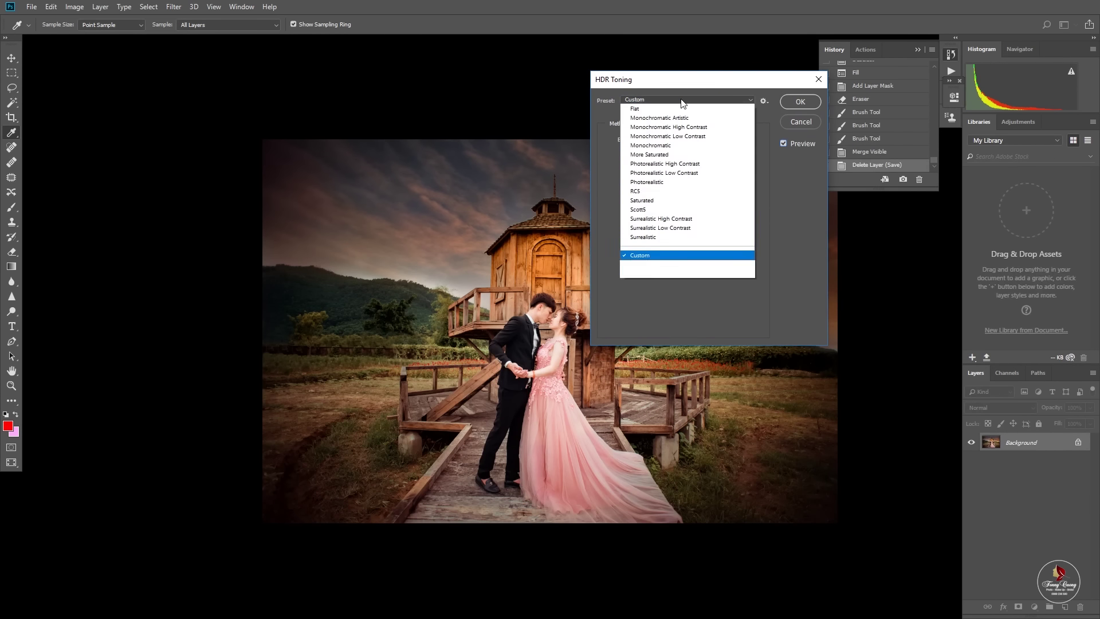
pyautogui.click(675, 125)
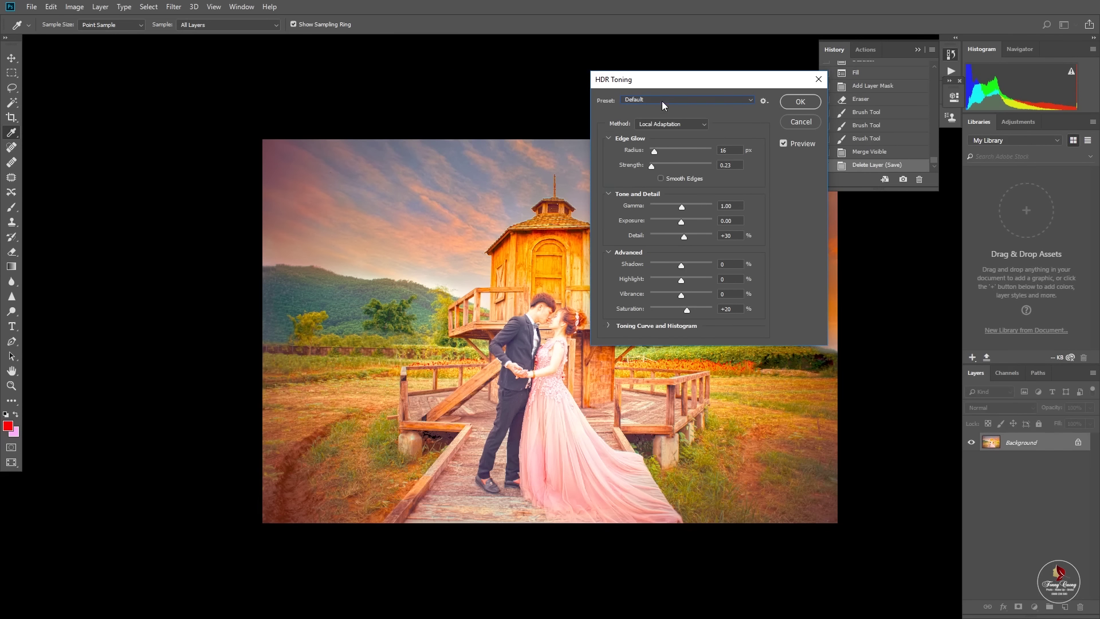
pyautogui.click(662, 100)
pyautogui.click(688, 283)
pyautogui.click(670, 124)
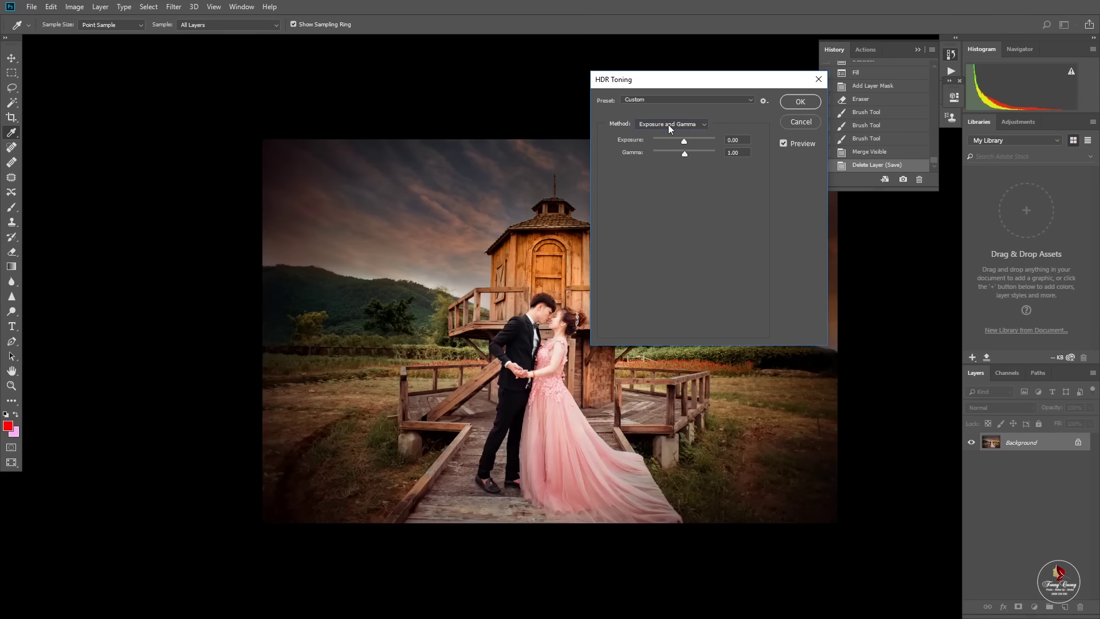
pyautogui.click(669, 125)
pyautogui.click(676, 125)
pyautogui.click(663, 153)
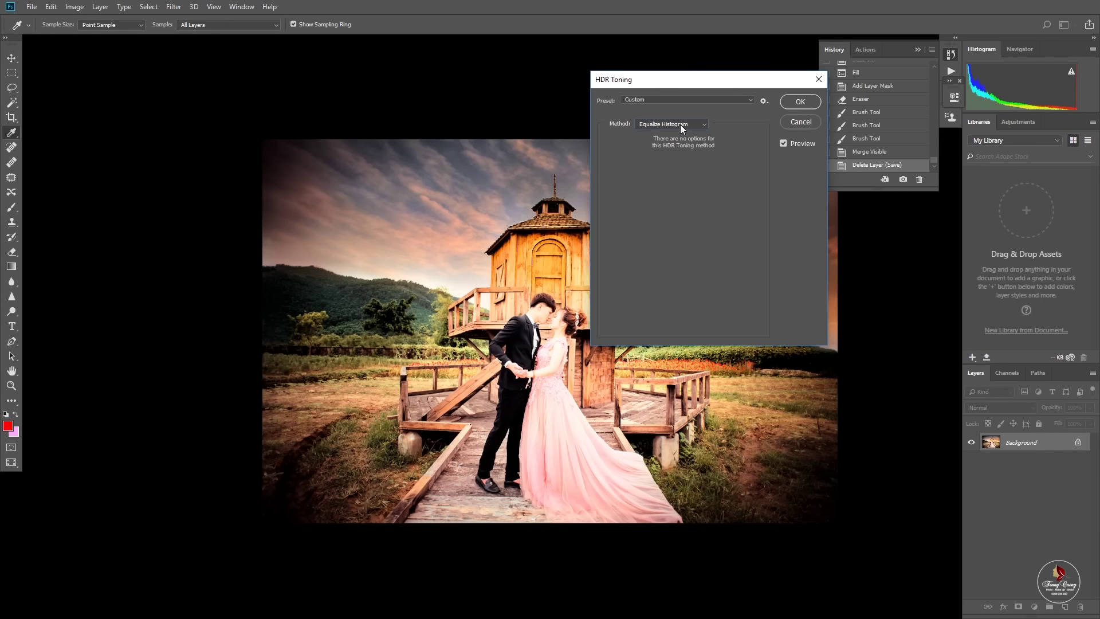
pyautogui.click(680, 125)
pyautogui.click(658, 160)
pyautogui.click(672, 125)
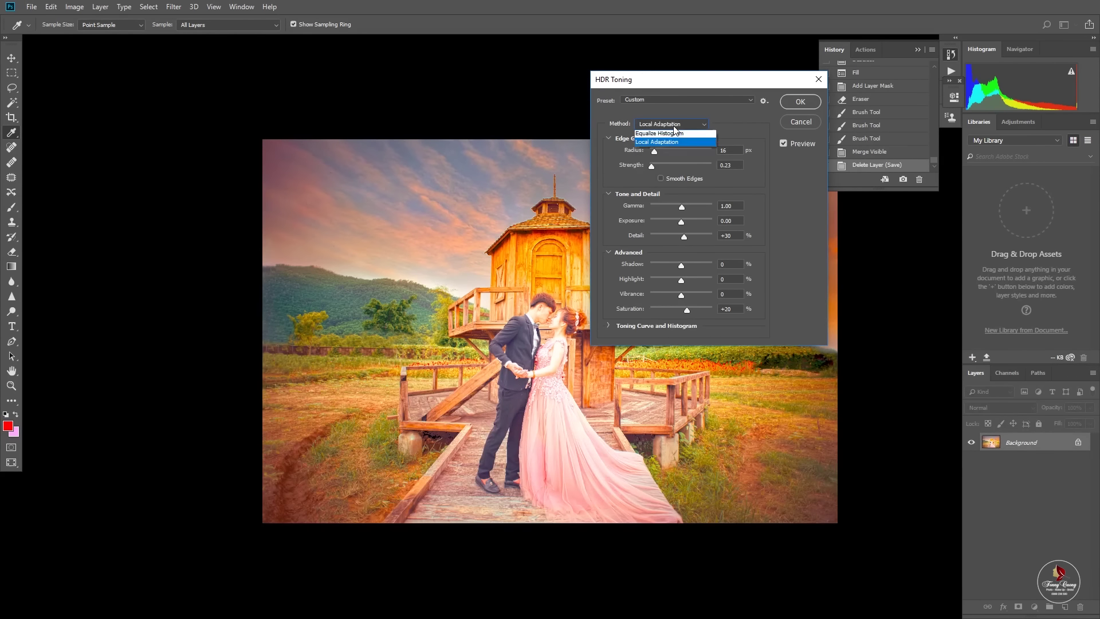
pyautogui.click(656, 147)
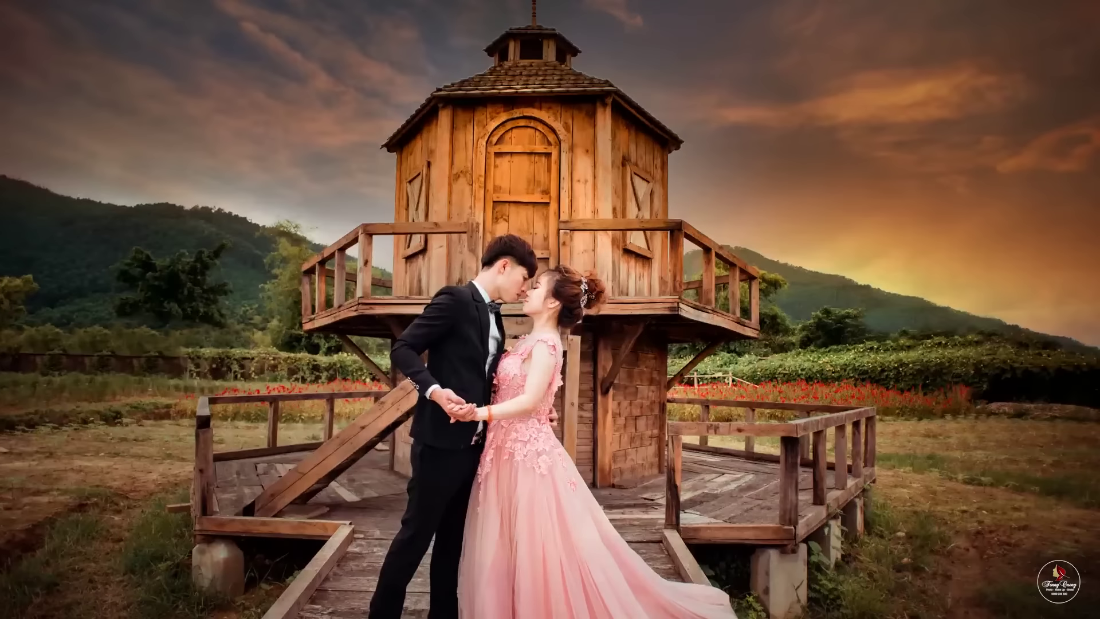
# - Place a Knoll Light Factory GlowBall right of the tower at brightness 95.29, scale 0.77
pyautogui.hotkey('alt', 't')
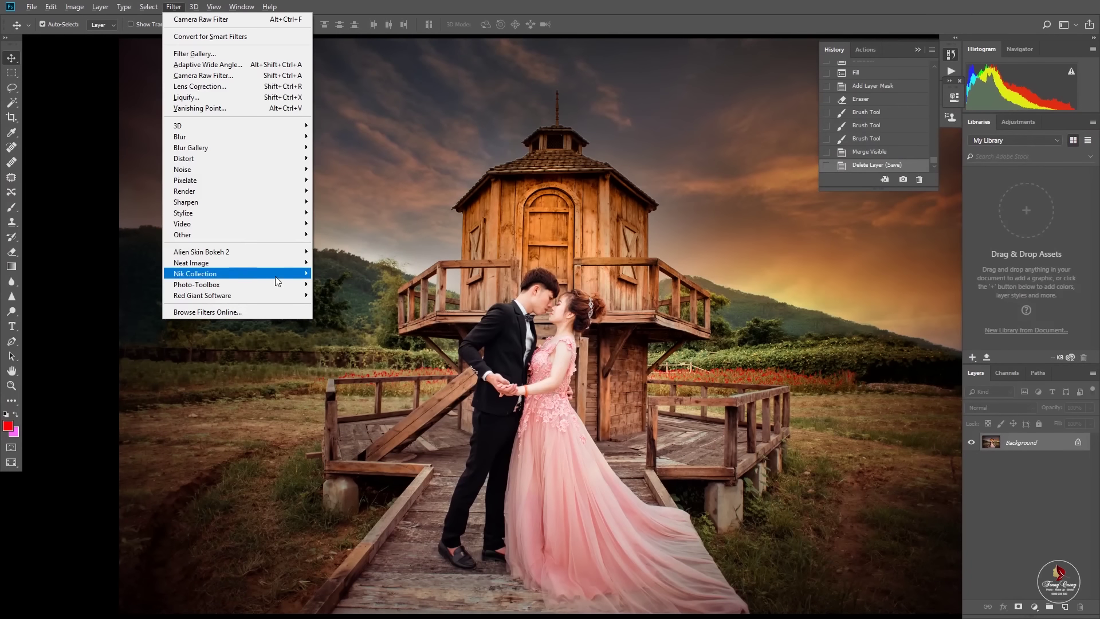
pyautogui.click(349, 292)
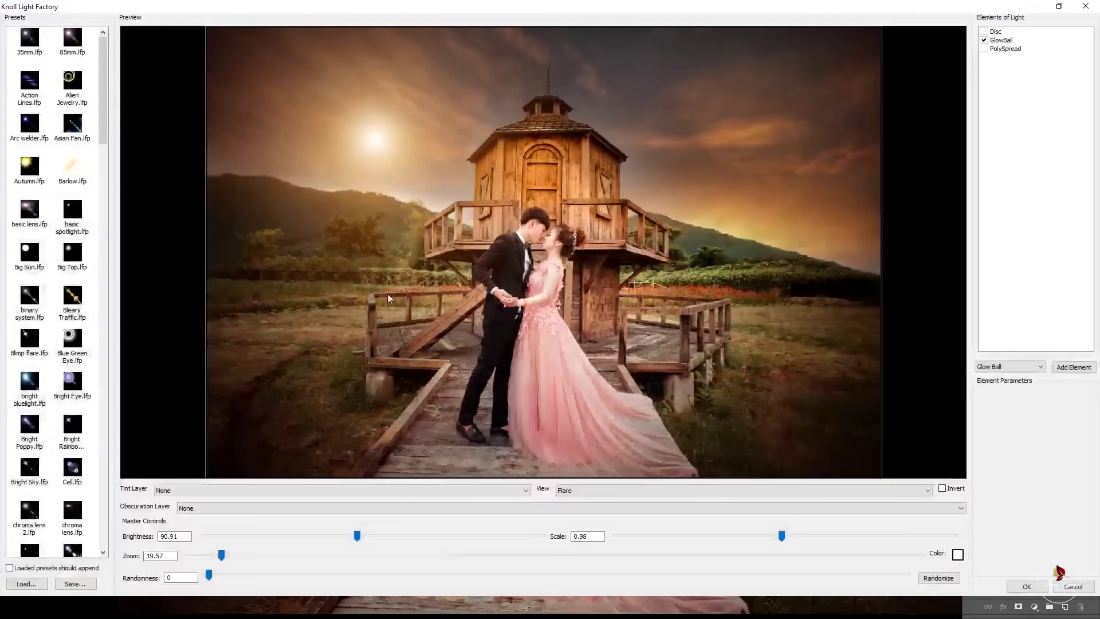
pyautogui.moveTo(395, 149)
pyautogui.mouseDown()
pyautogui.moveTo(702, 204)
pyautogui.moveTo(650, 190)
pyautogui.moveTo(736, 189)
pyautogui.moveTo(655, 186)
pyautogui.moveTo(644, 201)
pyautogui.moveTo(734, 217)
pyautogui.moveTo(673, 194)
pyautogui.moveTo(727, 212)
pyautogui.moveTo(710, 216)
pyautogui.moveTo(735, 230)
pyautogui.moveTo(678, 216)
pyautogui.moveTo(680, 202)
pyautogui.mouseUp()
pyautogui.moveTo(357, 535)
pyautogui.mouseDown()
pyautogui.moveTo(326, 536)
pyautogui.moveTo(349, 536)
pyautogui.mouseUp()
pyautogui.moveTo(749, 536)
pyautogui.mouseDown()
pyautogui.moveTo(716, 536)
pyautogui.moveTo(758, 541)
pyautogui.moveTo(748, 540)
pyautogui.mouseUp()
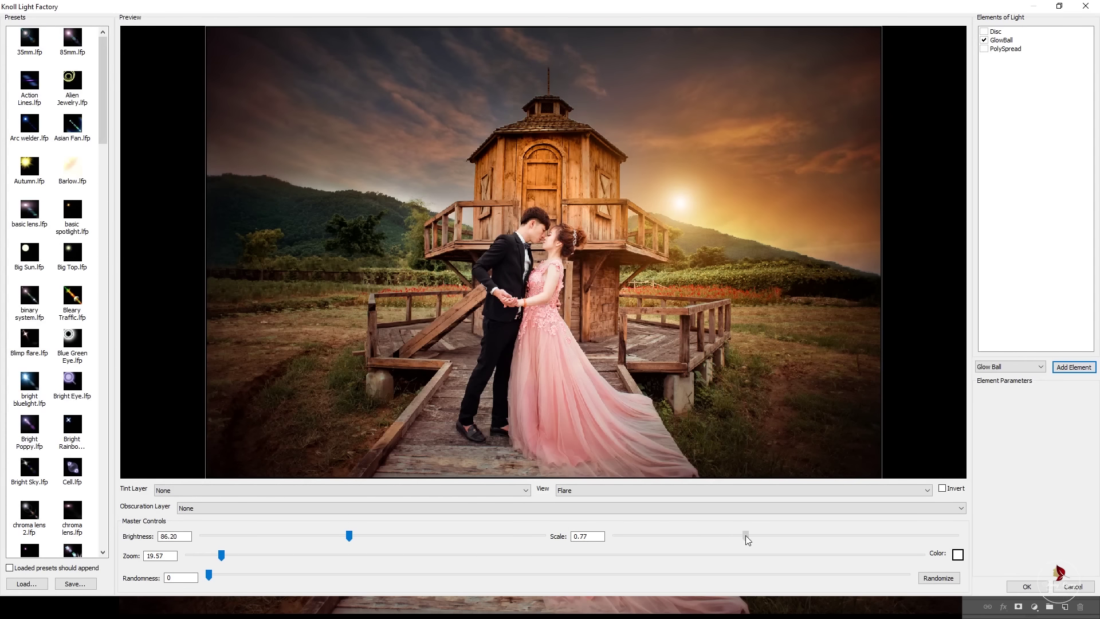
pyautogui.moveTo(351, 542)
pyautogui.mouseDown()
pyautogui.moveTo(385, 545)
pyautogui.moveTo(373, 547)
pyautogui.mouseUp()
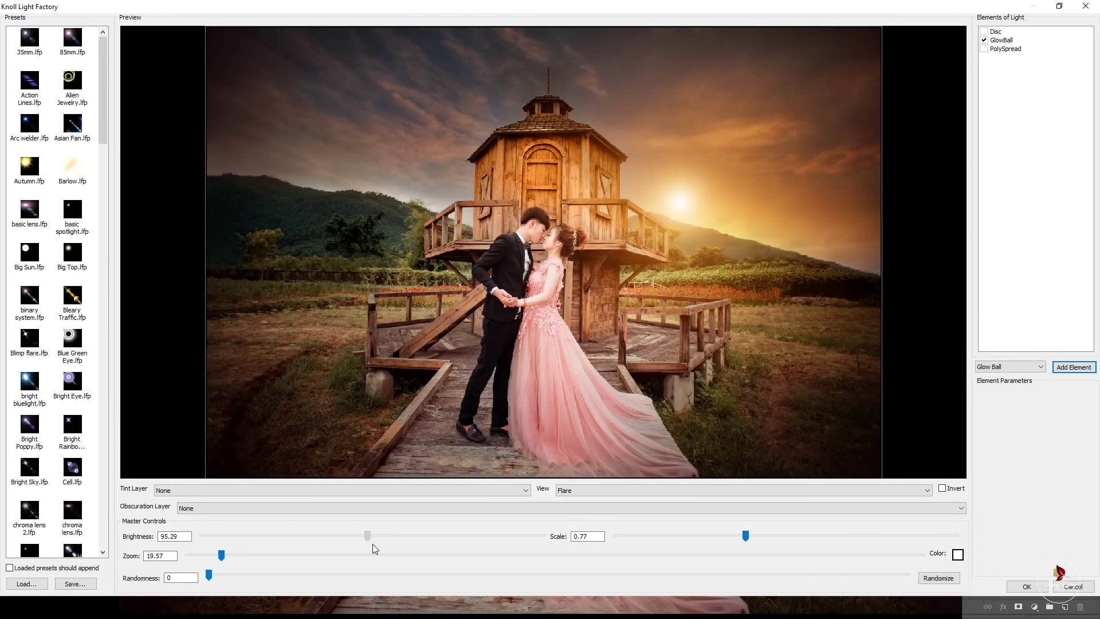
pyautogui.click(1026, 586)
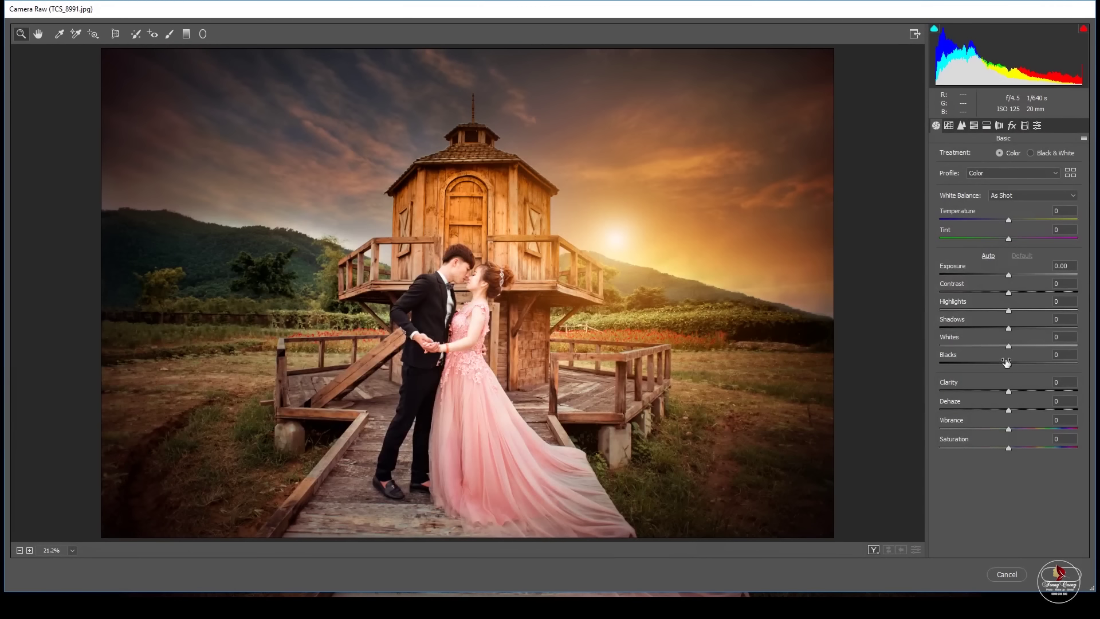
# - In Camera Raw Basic, set Blacks -9, Clarity +12, Dehaze +15, Contrast +1, Shadows +27, Whites -15
pyautogui.moveTo(1007, 363); pyautogui.dragTo(1000, 363)
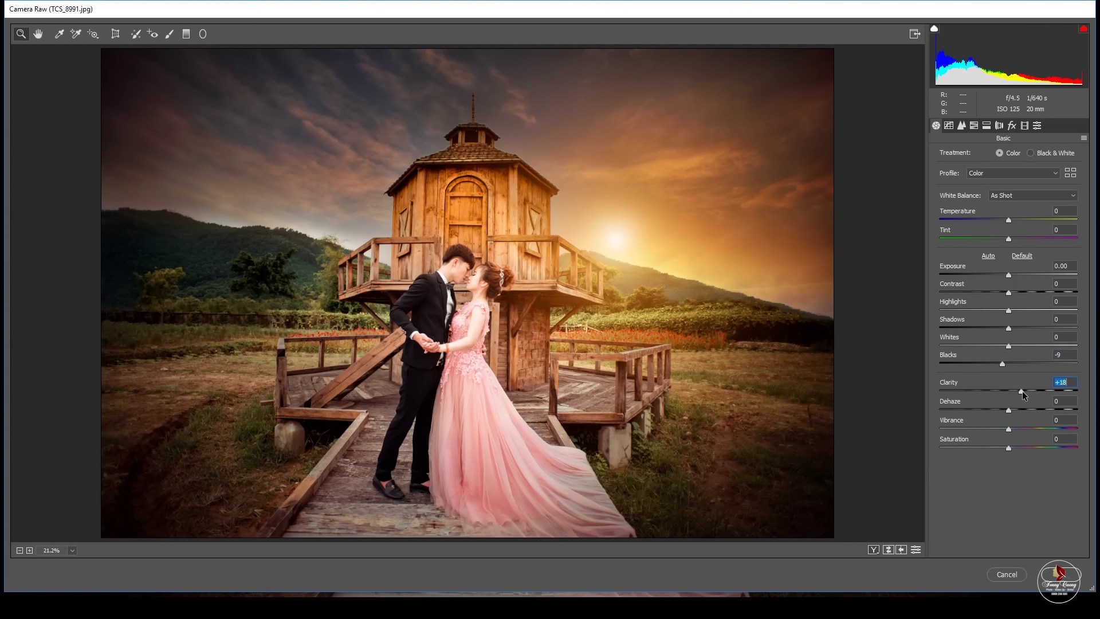
pyautogui.moveTo(1024, 394)
pyautogui.mouseDown()
pyautogui.moveTo(1031, 410)
pyautogui.moveTo(1018, 410)
pyautogui.mouseUp()
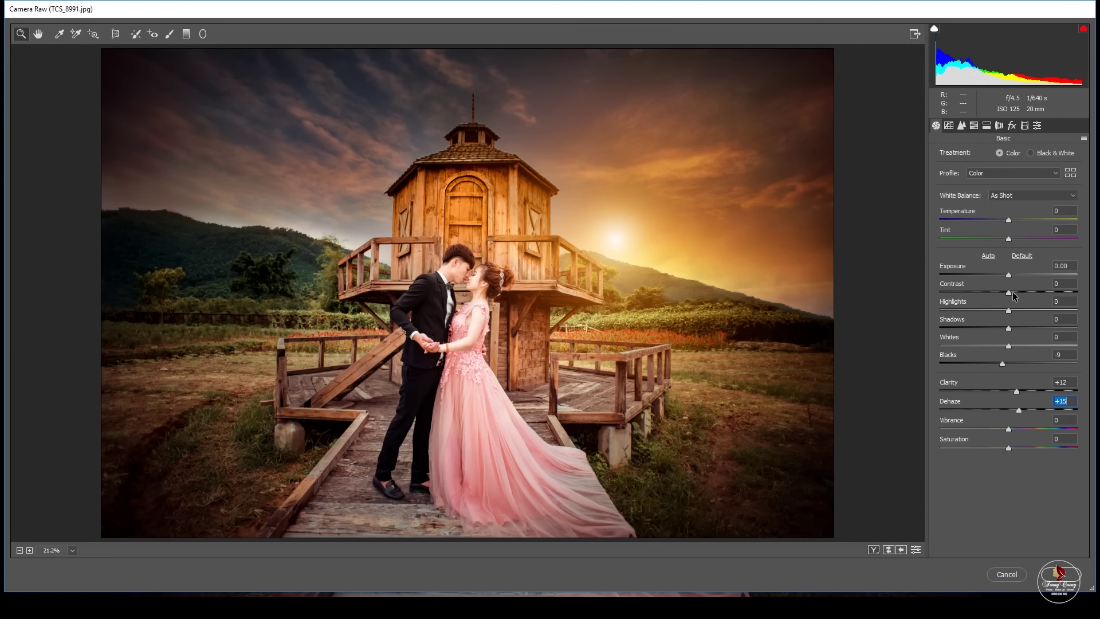
pyautogui.moveTo(1009, 293)
pyautogui.mouseDown()
pyautogui.moveTo(1028, 329)
pyautogui.moveTo(1007, 354)
pyautogui.mouseUp()
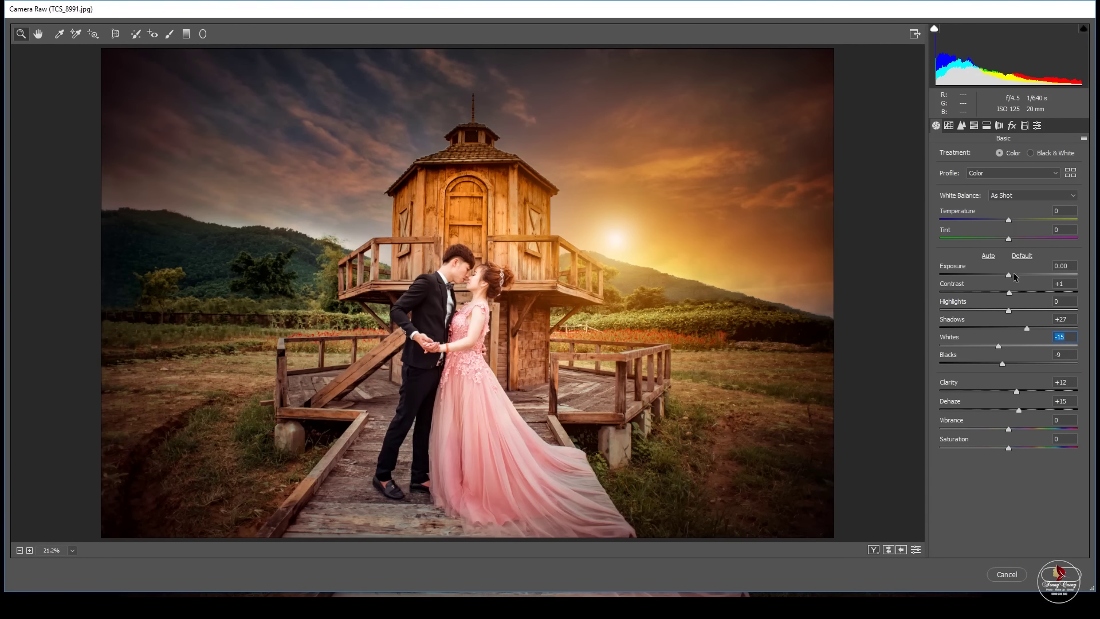
# - Bring up the saved presets list, dismiss a Fade prompt, and reopen the presets
pyautogui.click(1036, 127)
pyautogui.scroll(-10, 1069, 496)
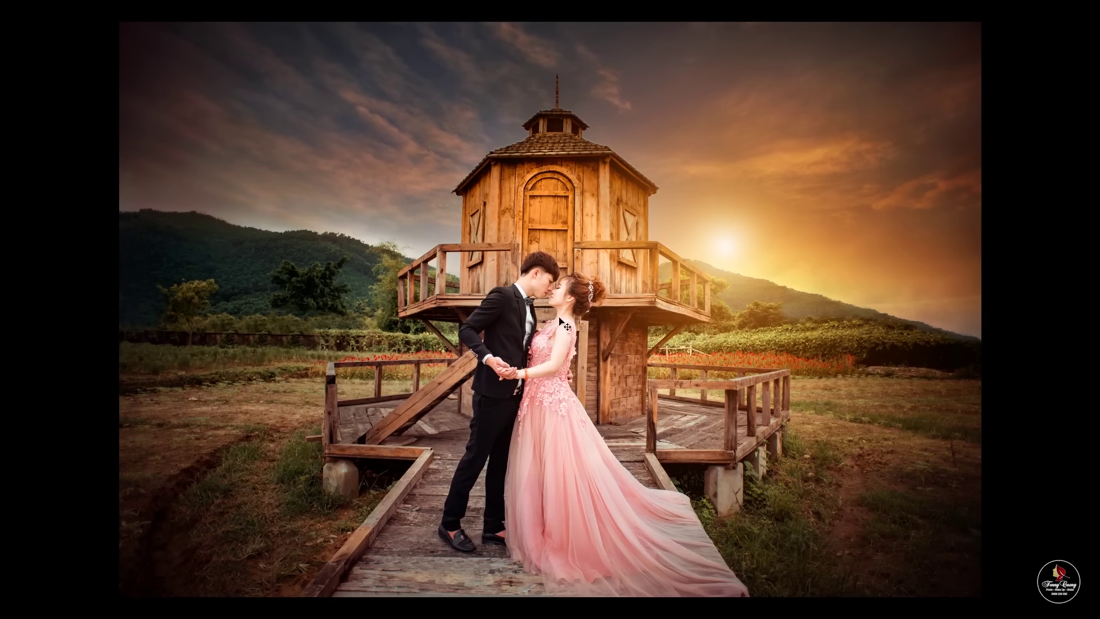
pyautogui.hotkey('ctrl', 'shift', 'f')
pyautogui.press('Return')
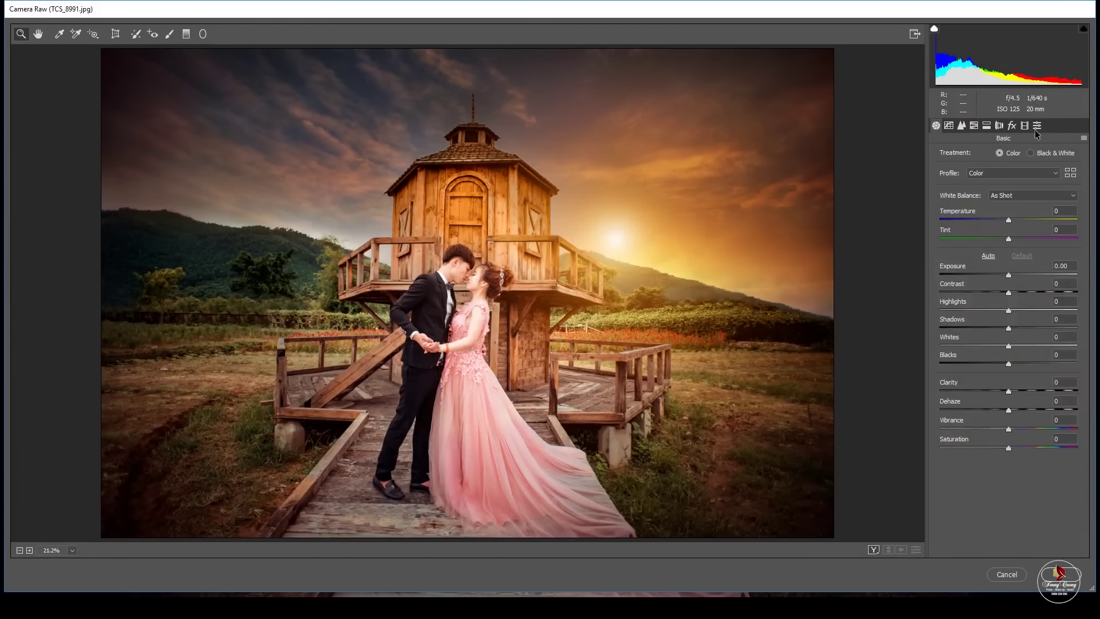
pyautogui.click(1038, 125)
# - Preview several saved presets, including Màu siêu đẹp 2018 and MÀU TRONG 2018
pyautogui.moveTo(1087, 220); pyautogui.dragTo(1096, 465)
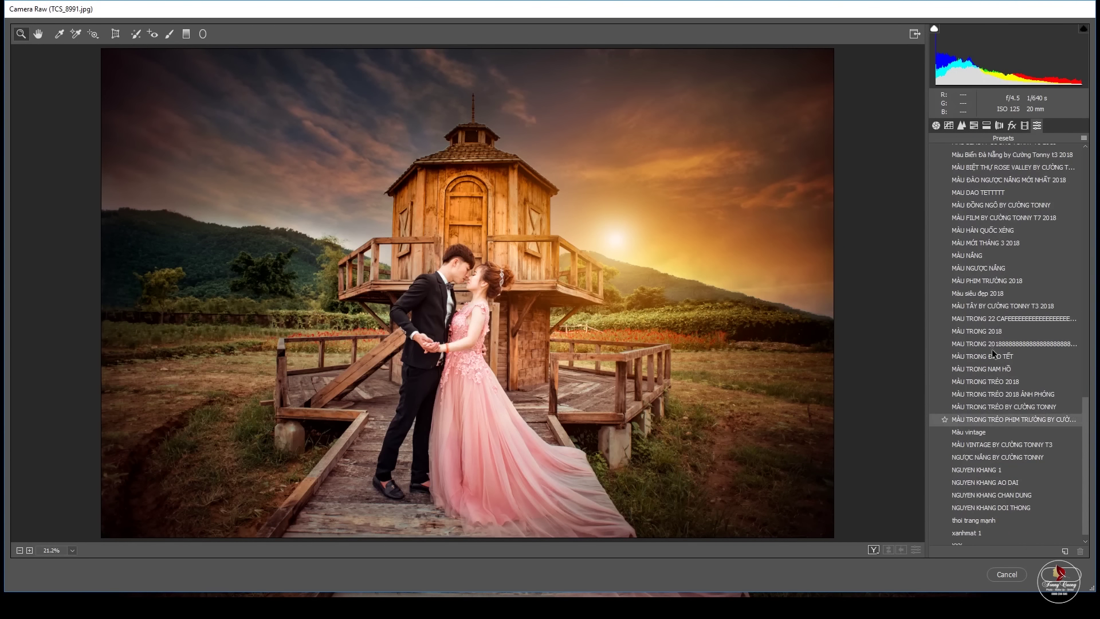
pyautogui.click(985, 292)
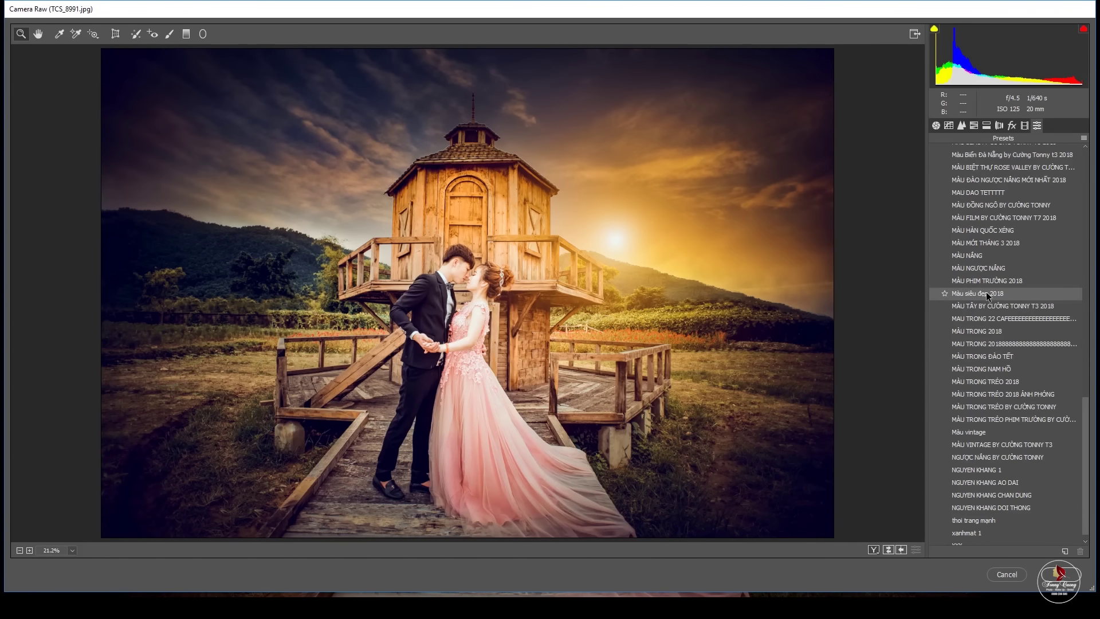
pyautogui.click(986, 306)
pyautogui.click(993, 319)
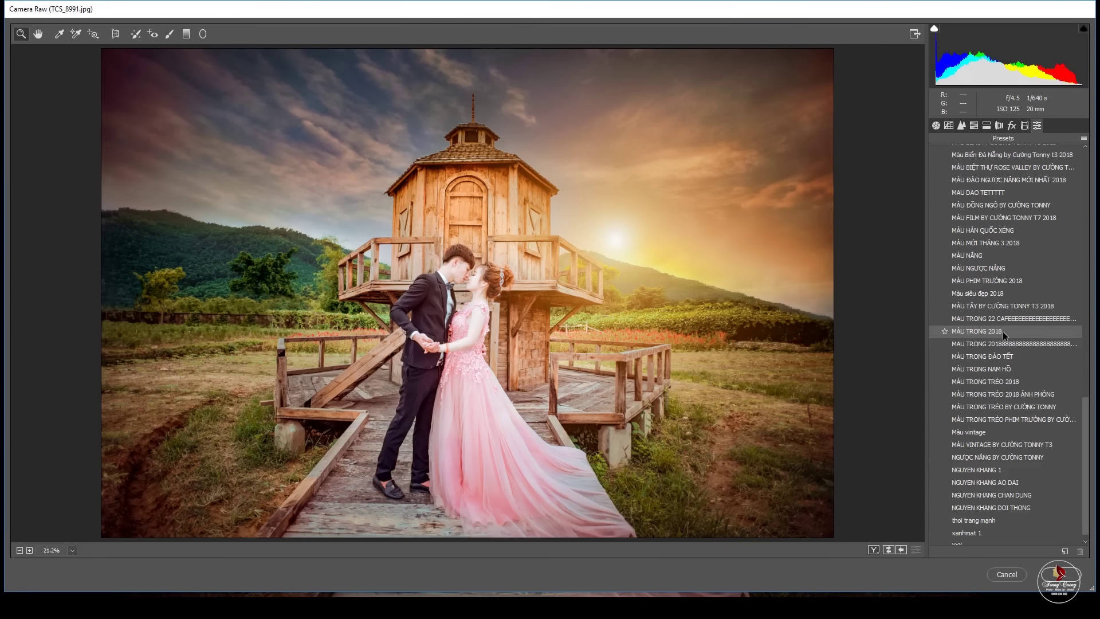
pyautogui.click(1000, 419)
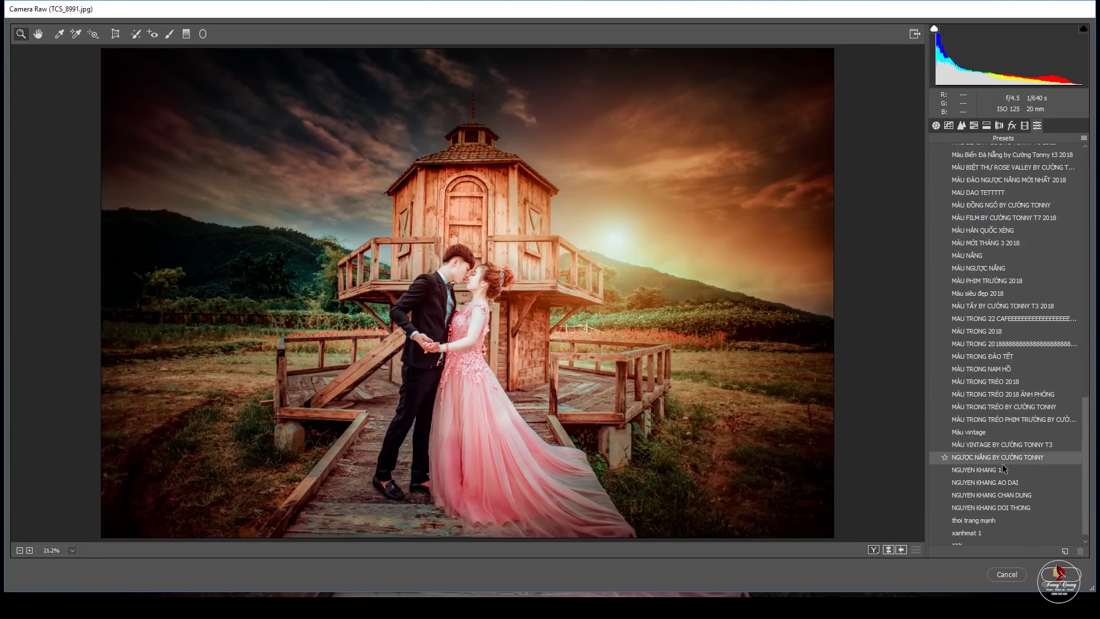
pyautogui.click(994, 519)
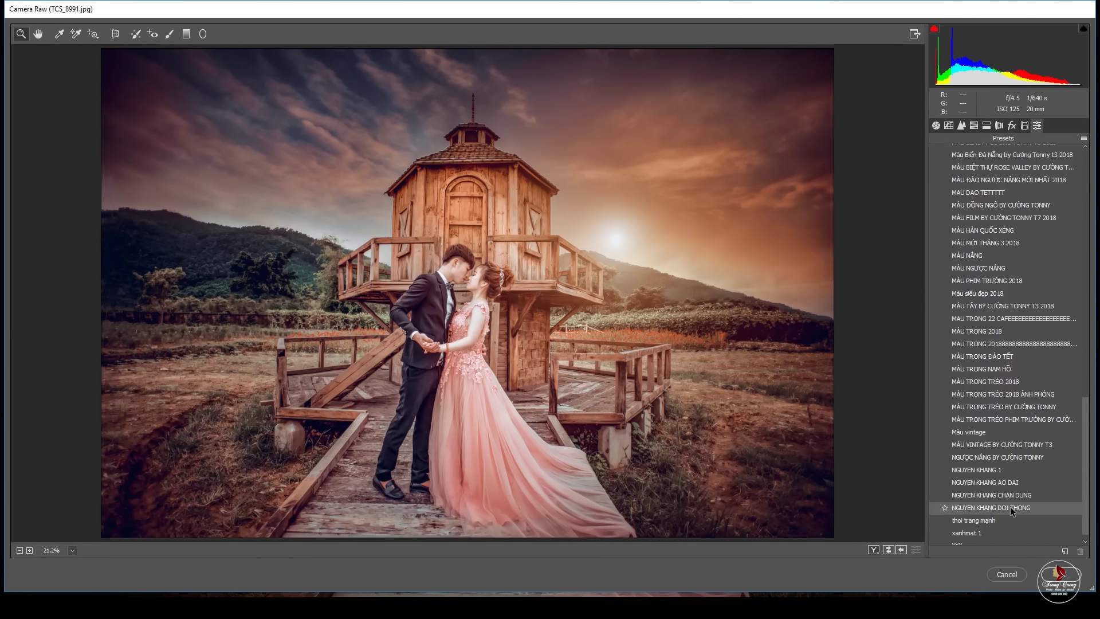
pyautogui.click(1010, 506)
# - Apply the m2 preset for a cooler, faded pinkish grade and return to Basic settings
pyautogui.scroll(7, 1074, 367)
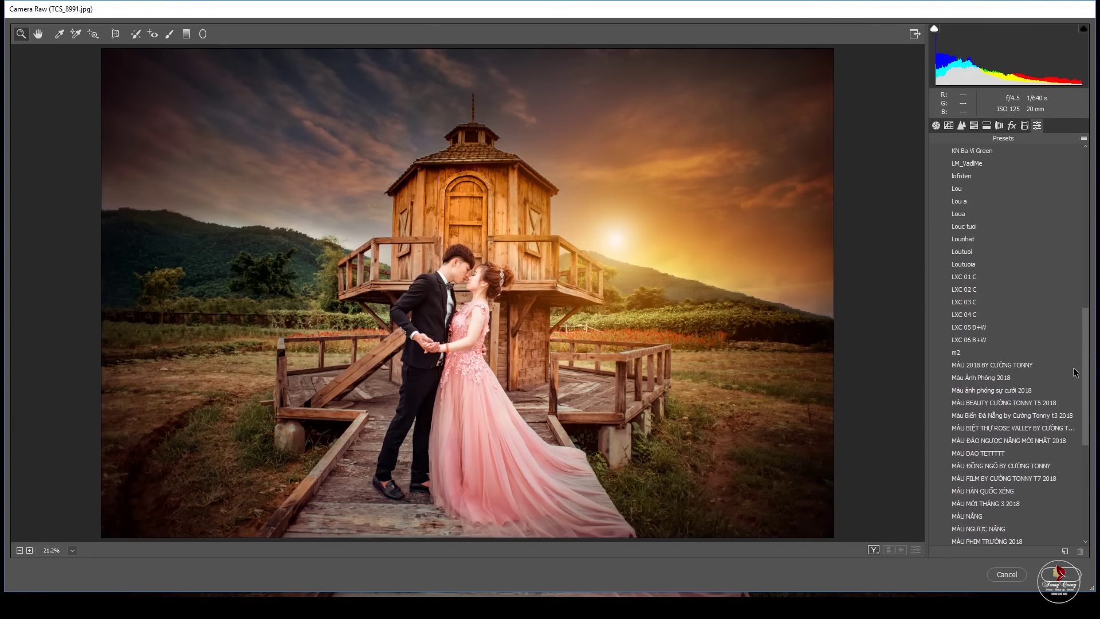
pyautogui.click(961, 353)
pyautogui.scroll(2, 1087, 370)
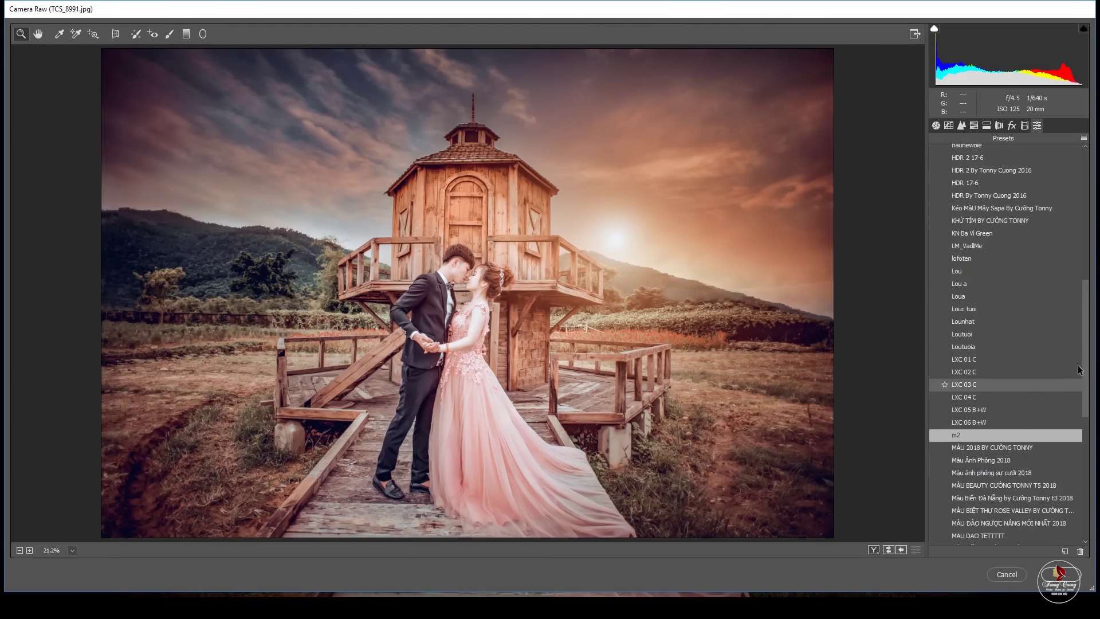
pyautogui.scroll(2, 1087, 370)
pyautogui.scroll(2, 999, 267)
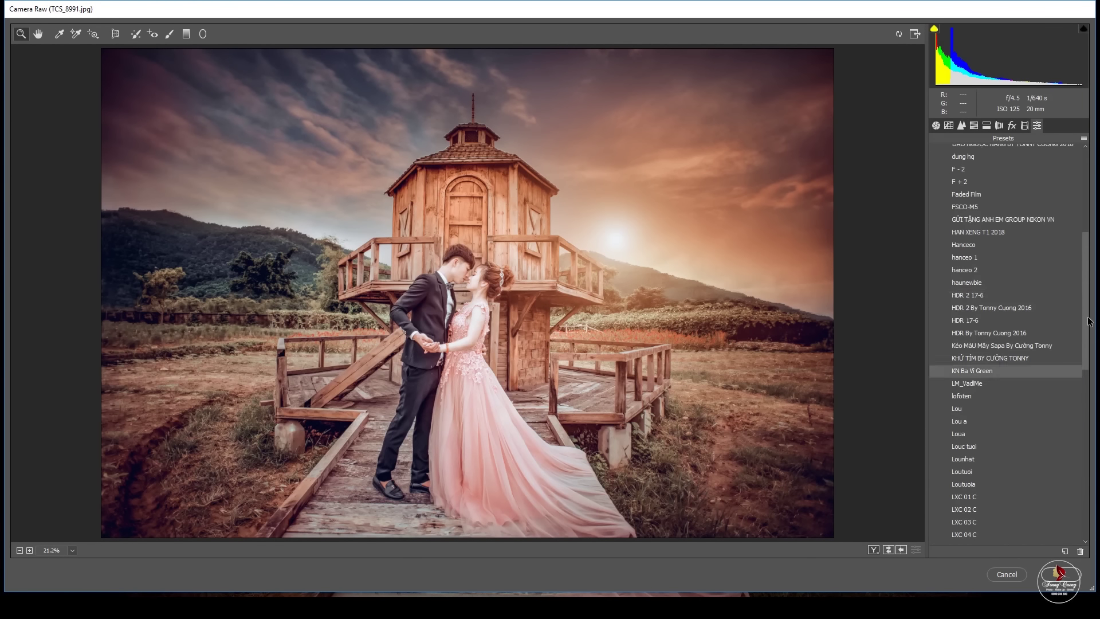
pyautogui.scroll(1, 1000, 239)
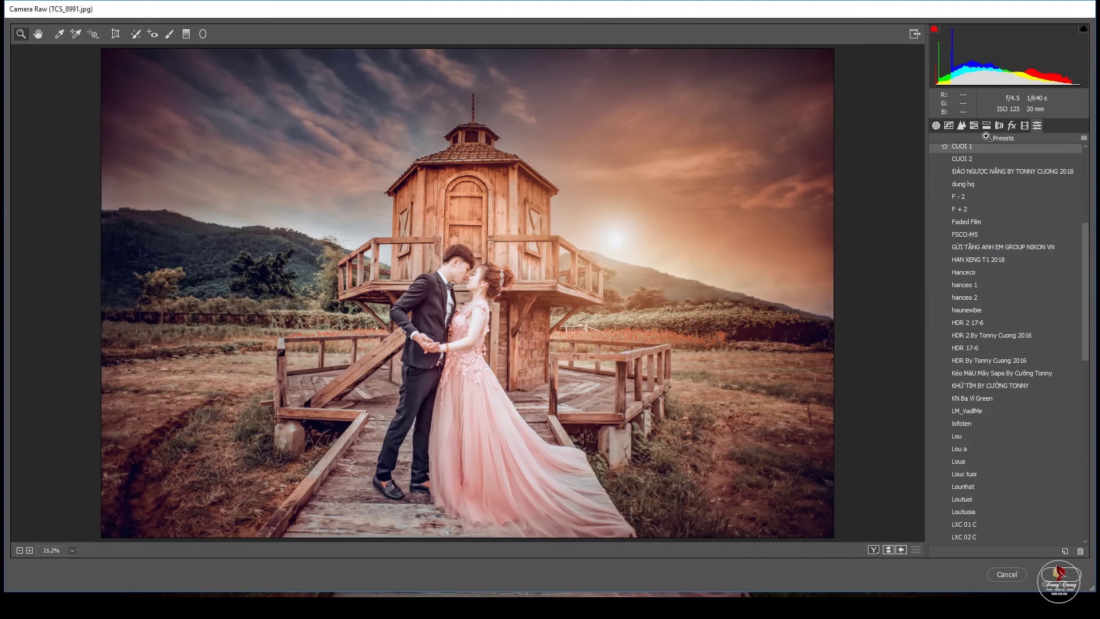
pyautogui.click(936, 125)
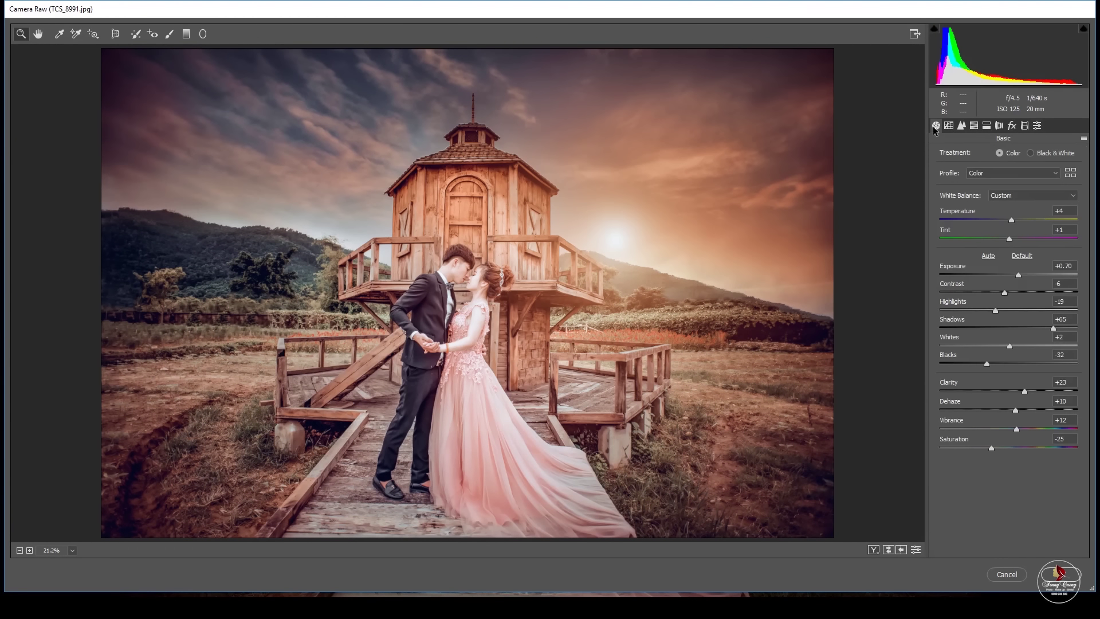
# - Compare white balance presets, then keep a Custom white balance at +4 temperature
pyautogui.click(1011, 195)
pyautogui.click(1000, 215)
pyautogui.click(1002, 195)
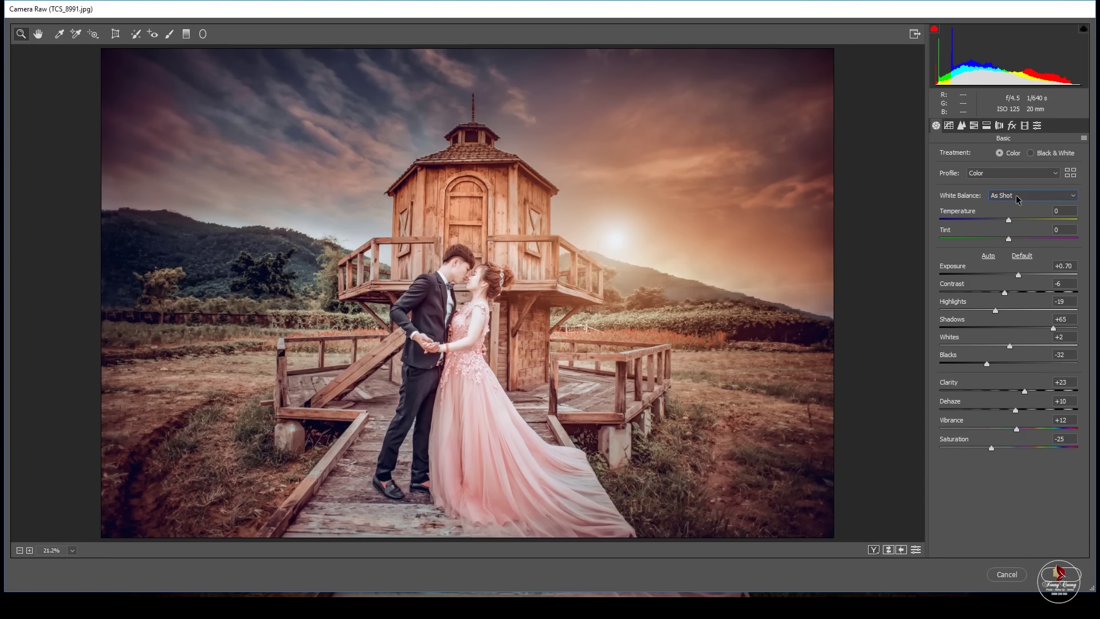
pyautogui.click(1016, 195)
pyautogui.click(1001, 223)
# - Shift the yellow and green hues in the HSL Hue panel
pyautogui.click(962, 126)
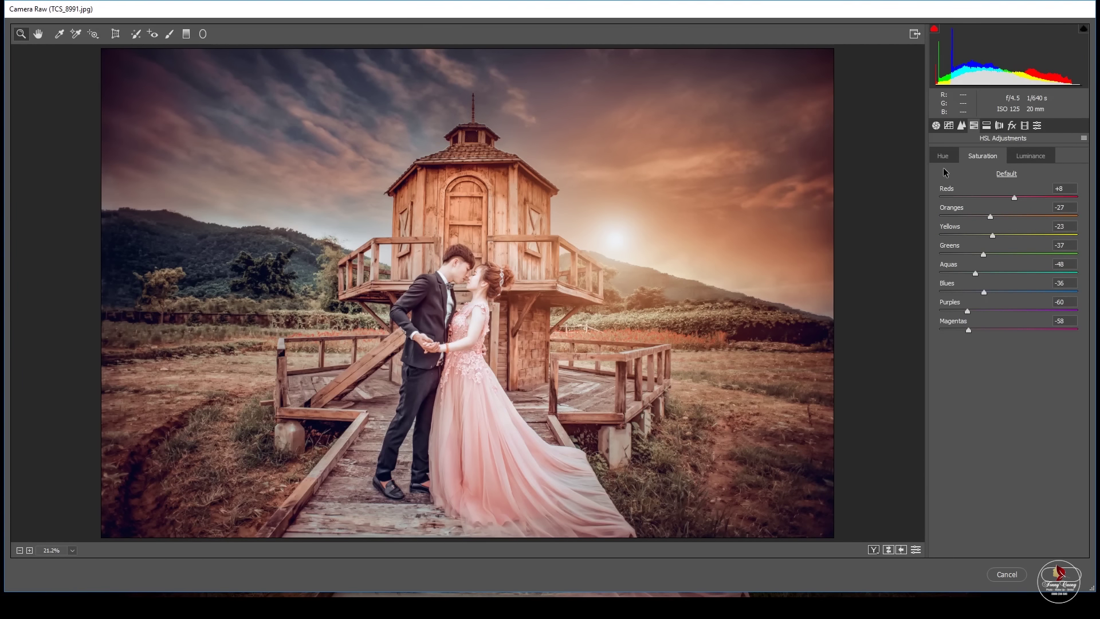
pyautogui.click(943, 157)
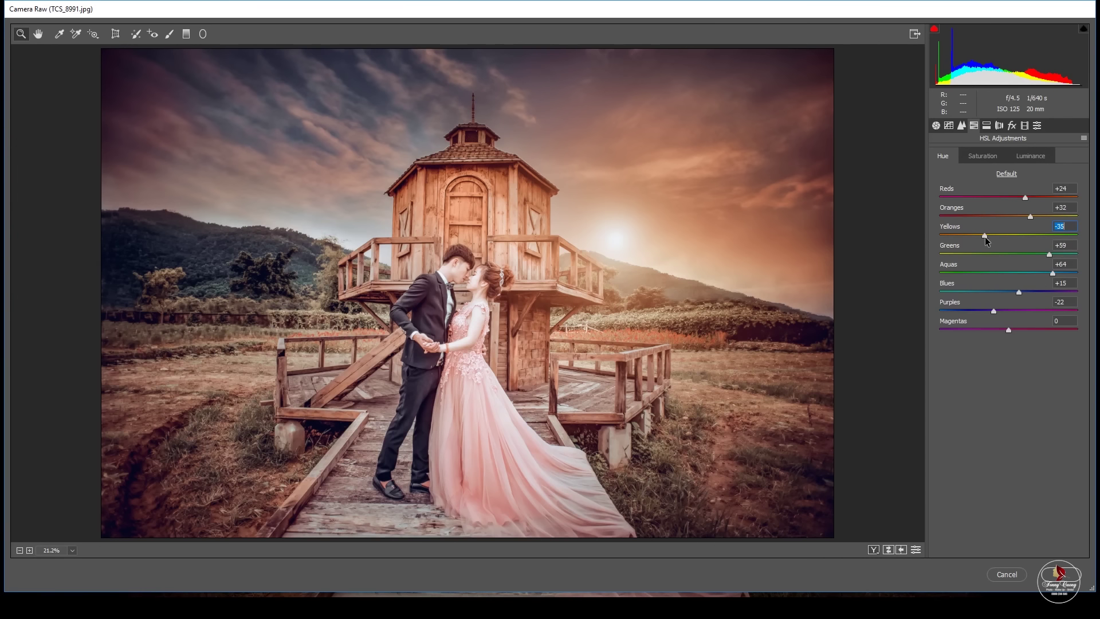
pyautogui.moveTo(1007, 239)
pyautogui.mouseDown()
pyautogui.moveTo(1025, 240)
pyautogui.moveTo(1018, 258)
pyautogui.mouseUp()
# - Compare before and after, then bring up Neat Image noise reduction on the selection
pyautogui.press('q')
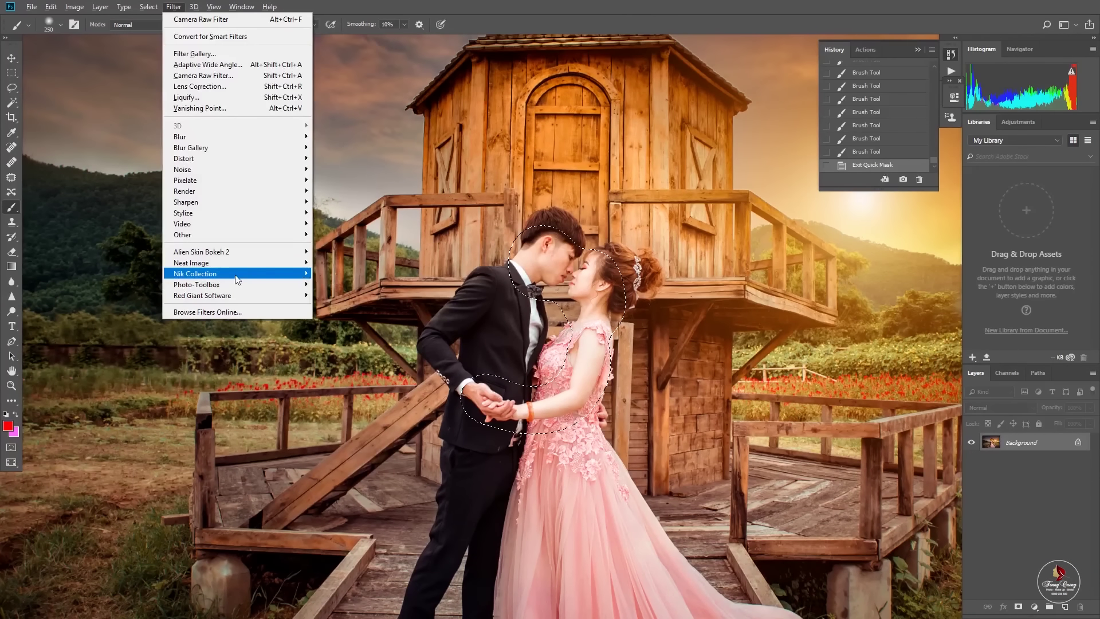
pyautogui.click(343, 263)
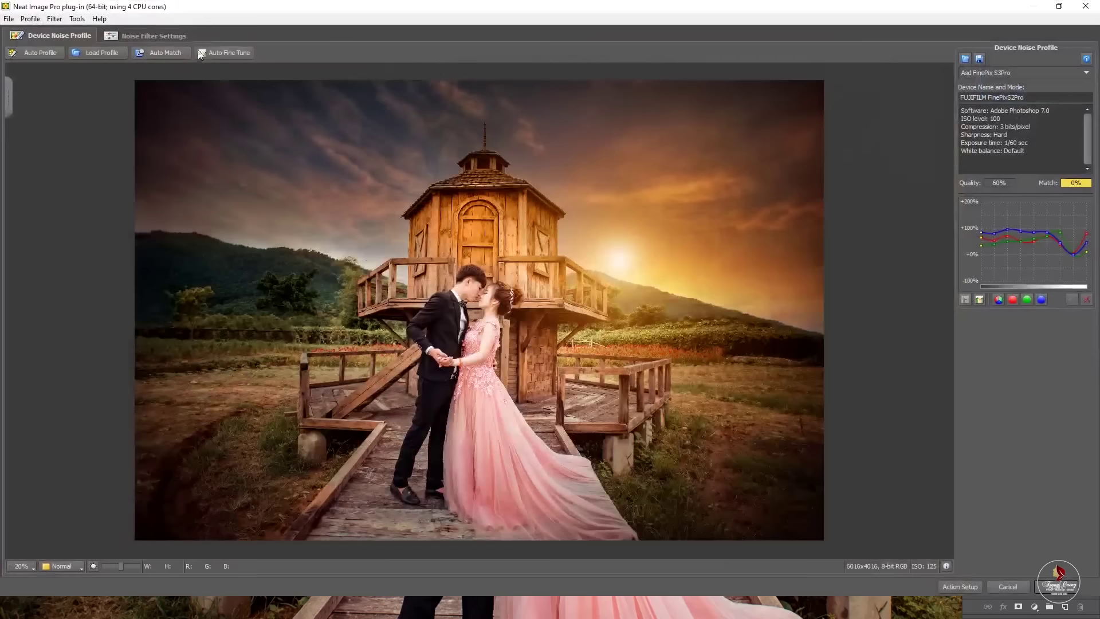
pyautogui.click(143, 35)
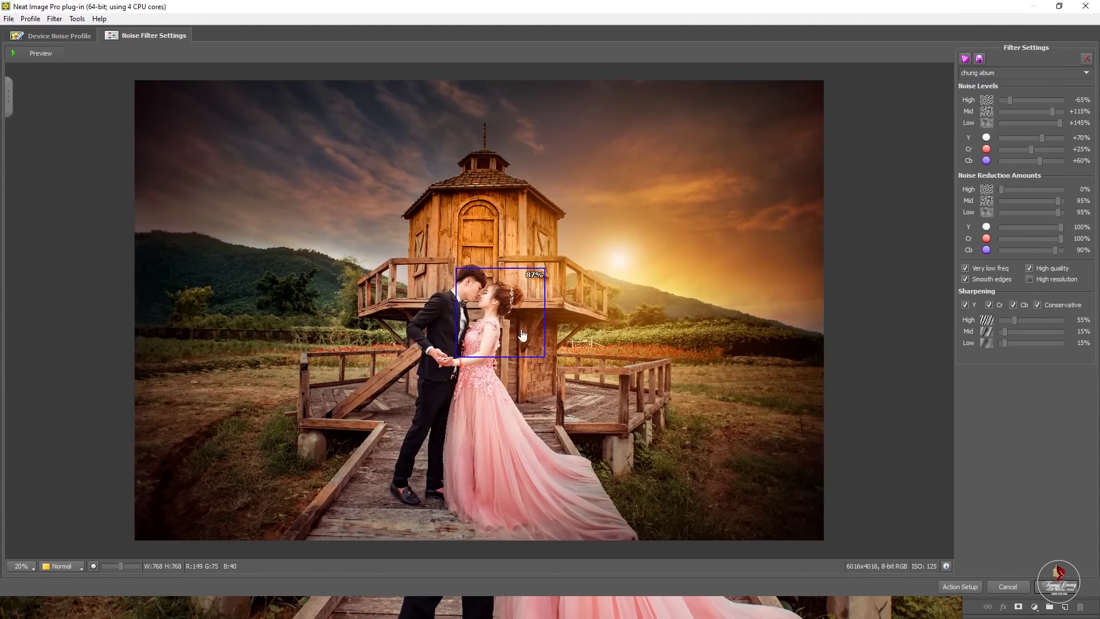
# - Apply the Neat Image noise reduction and fade it to 85% strength
pyautogui.scroll(5, 480, 297)
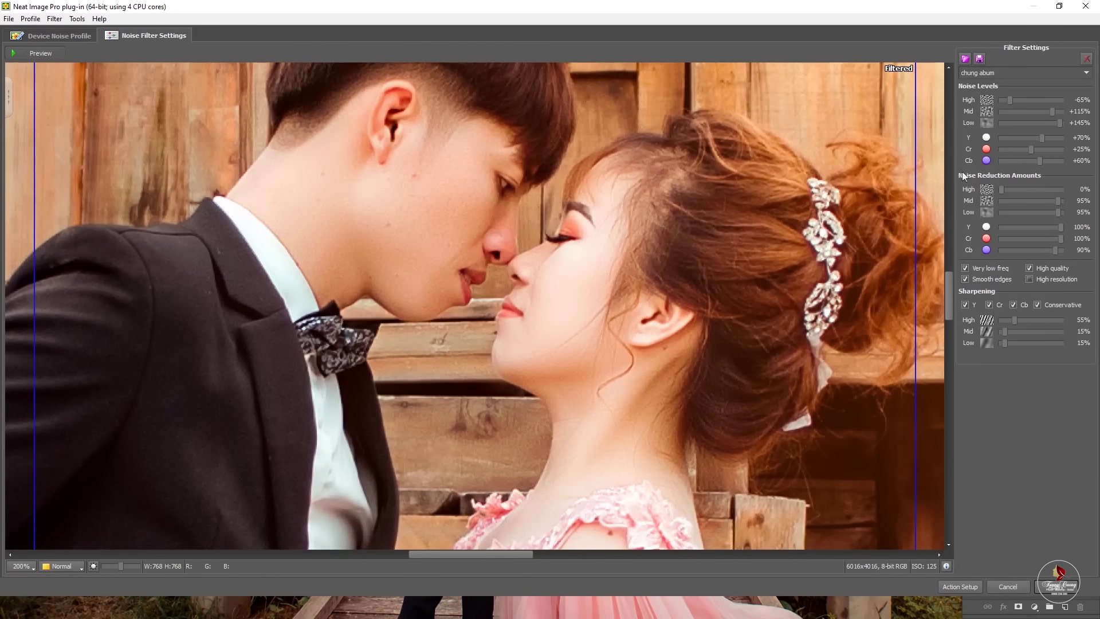
pyautogui.click(1068, 588)
pyautogui.hotkey('ctrl', 'shift', 'f')
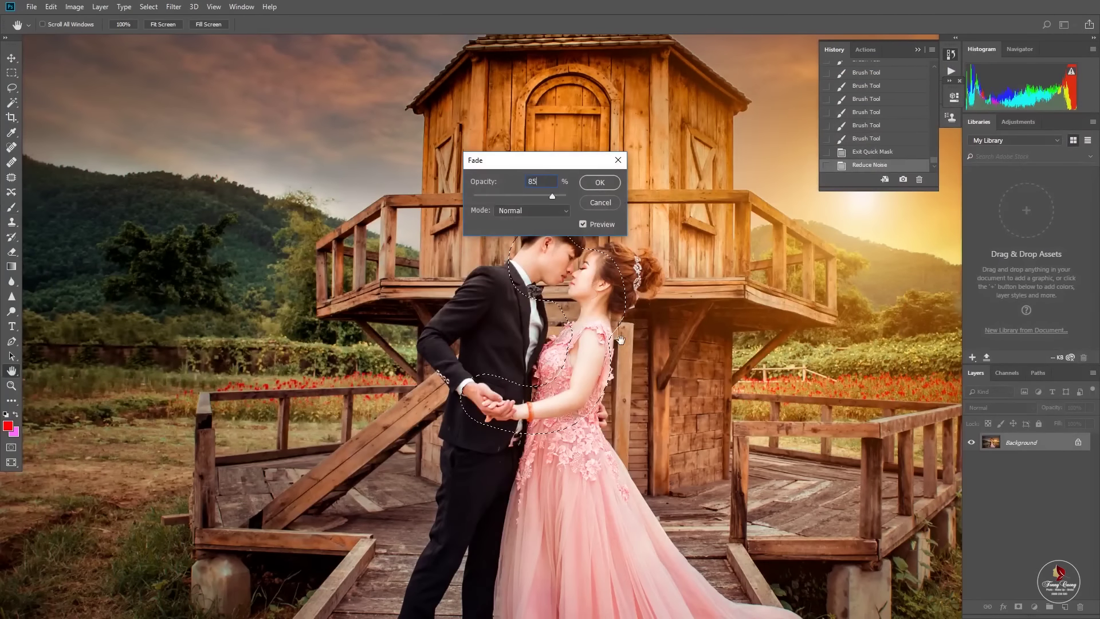
pyautogui.press('Return')
# - Apply a Levels adjustment, deselect the couple, and fit the photo in view
pyautogui.hotkey('ctrl', '0')
pyautogui.hotkey('ctrl', 'l')
pyautogui.press('Return')
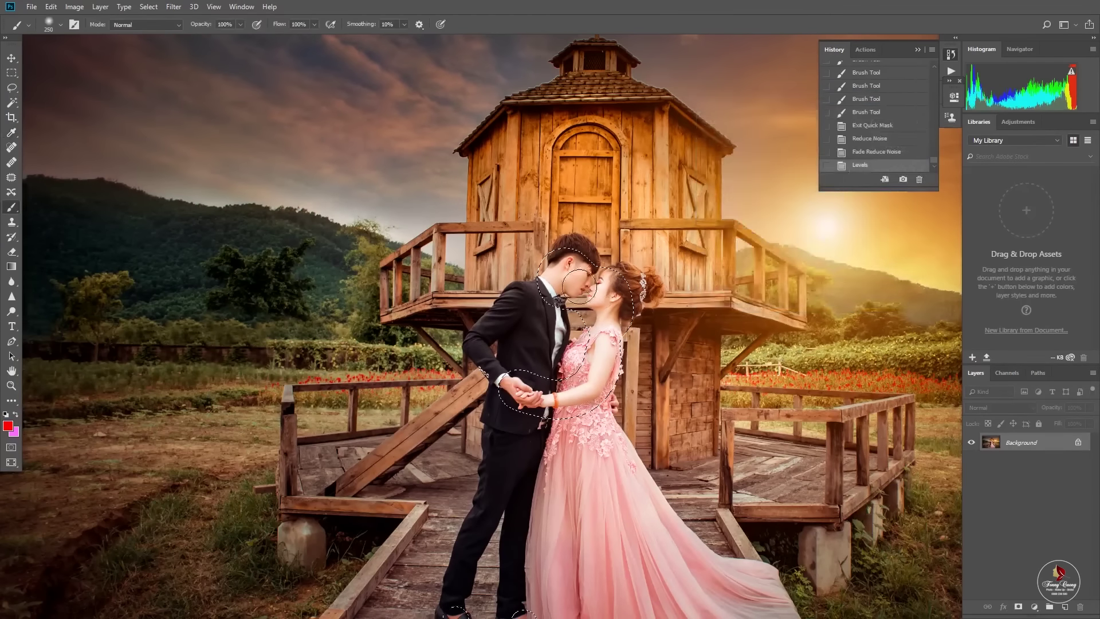
pyautogui.hotkey('ctrl', 'd')
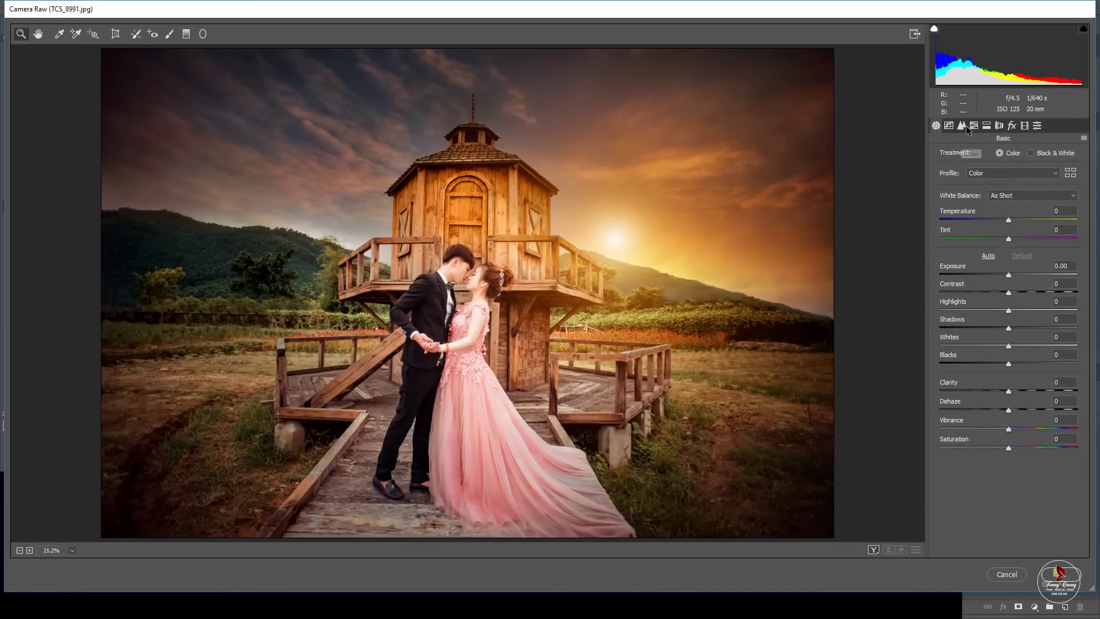
# - Darken green luminance to -20, reset yellow luminance, and set the yellow hue to -28
pyautogui.click(974, 125)
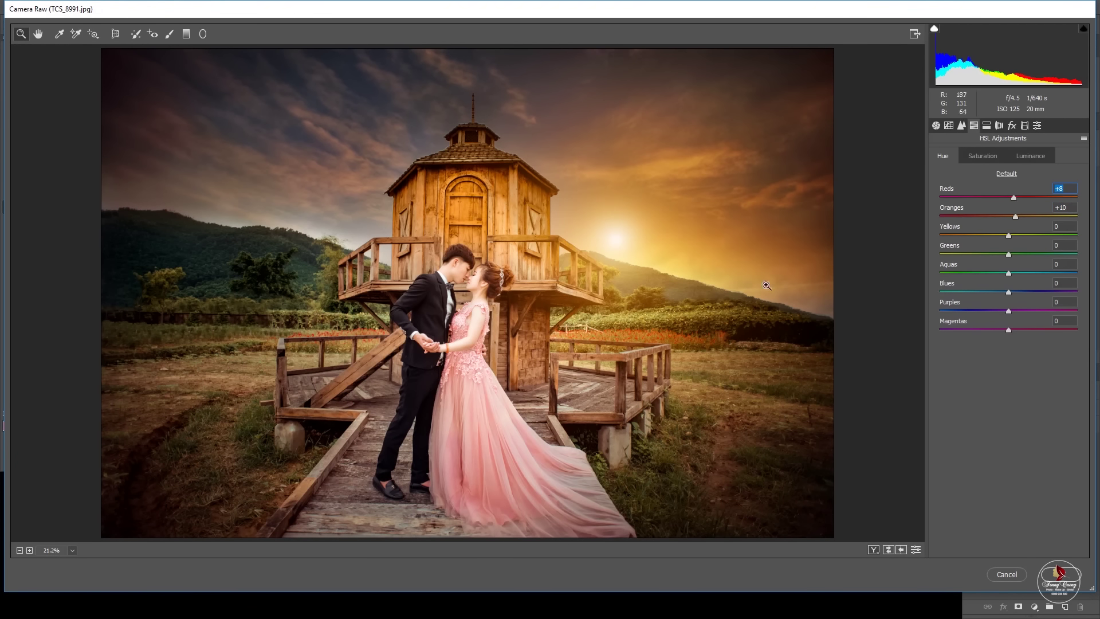
pyautogui.press('Return')
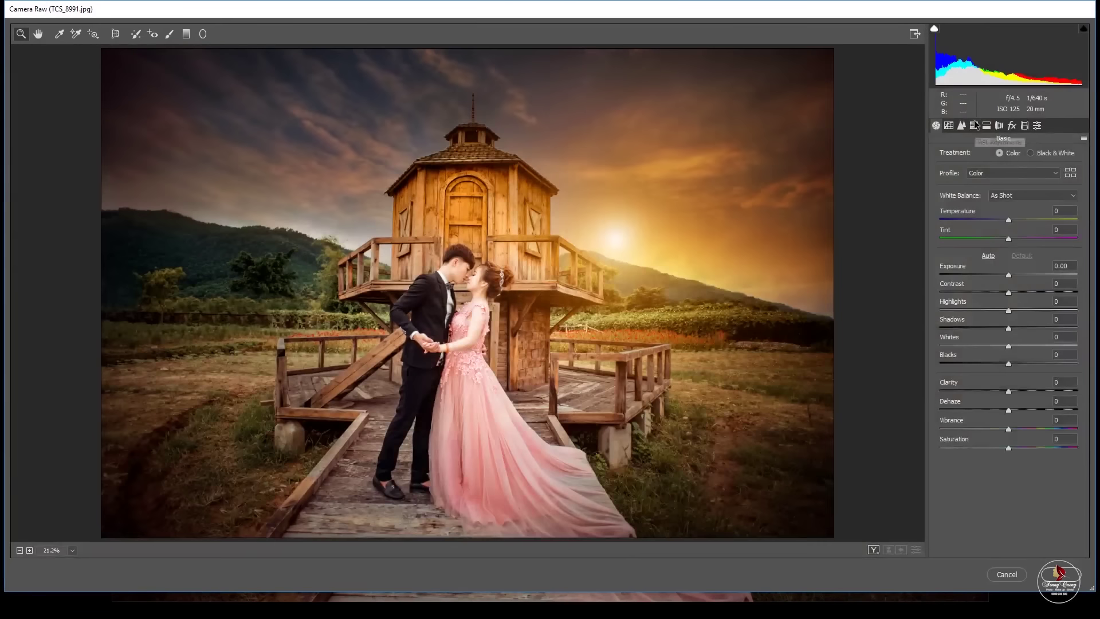
pyautogui.click(1031, 156)
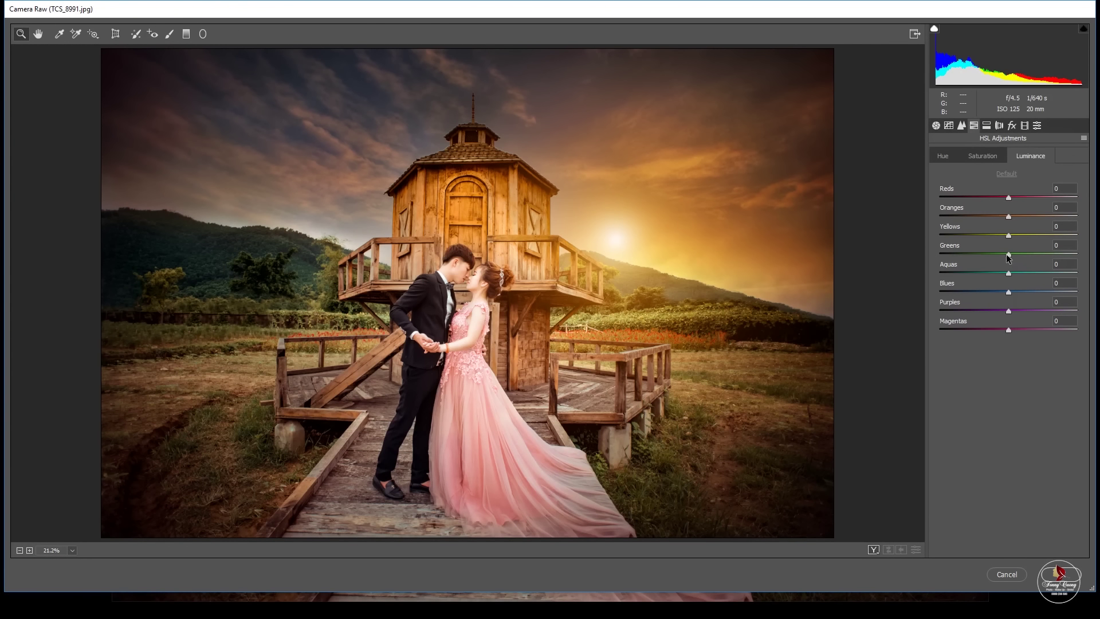
pyautogui.moveTo(1009, 254)
pyautogui.mouseDown()
pyautogui.moveTo(995, 255)
pyautogui.moveTo(1003, 238)
pyautogui.mouseUp()
pyautogui.doubleClick(988, 236)
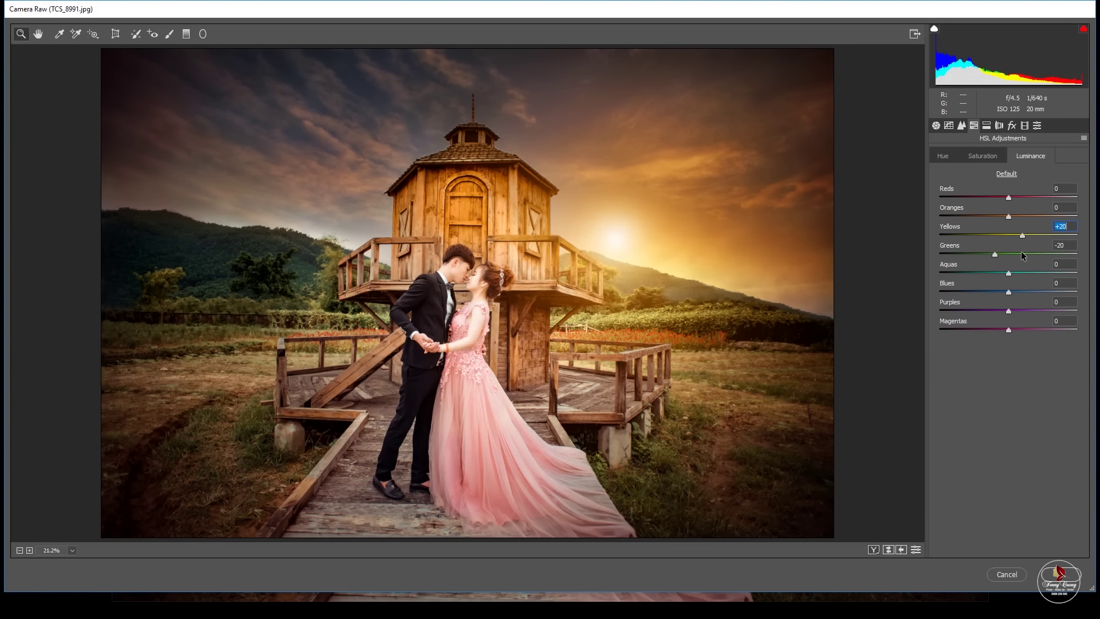
pyautogui.click(943, 155)
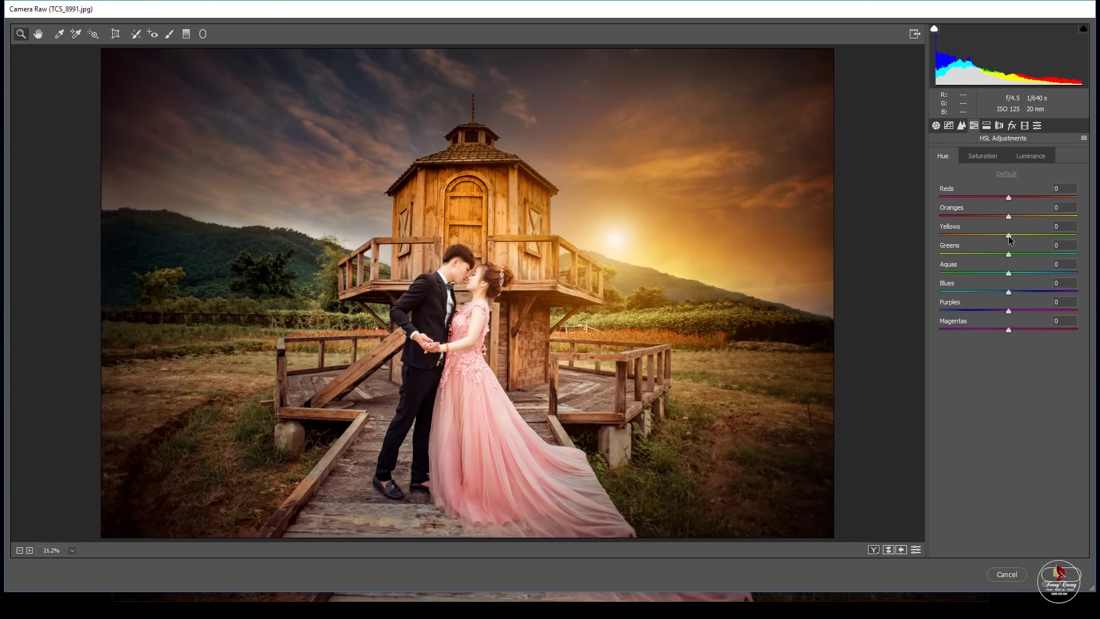
pyautogui.moveTo(1007, 239); pyautogui.dragTo(986, 243)
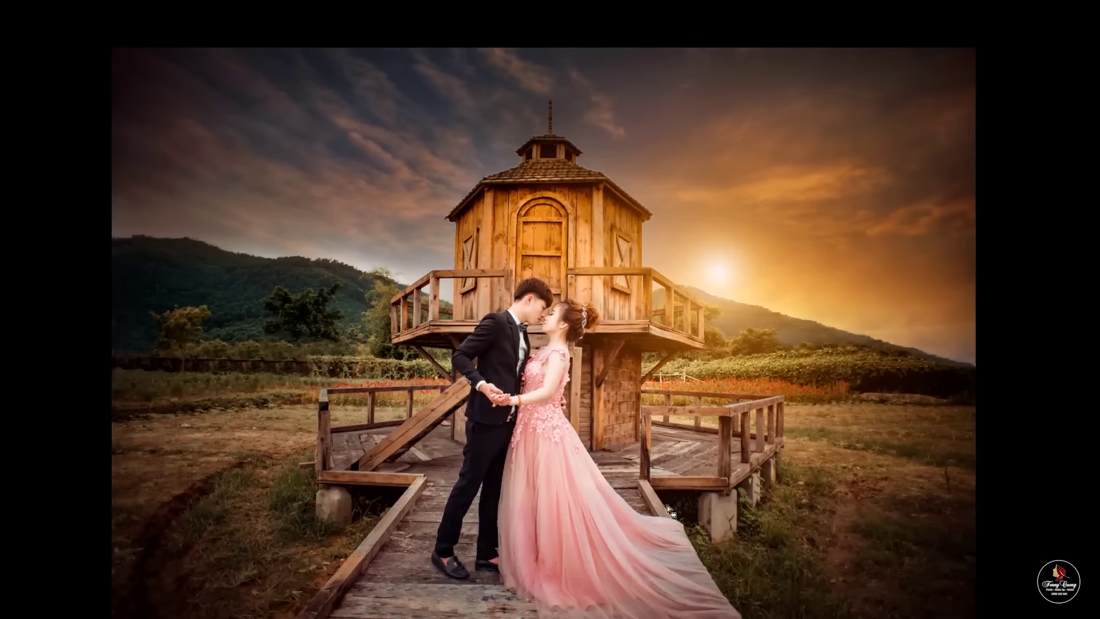
# - Liquify the couple's area, pushing in the bride's upper arm with a 250 brush
pyautogui.hotkey('ctrl', 'shift', 'd')
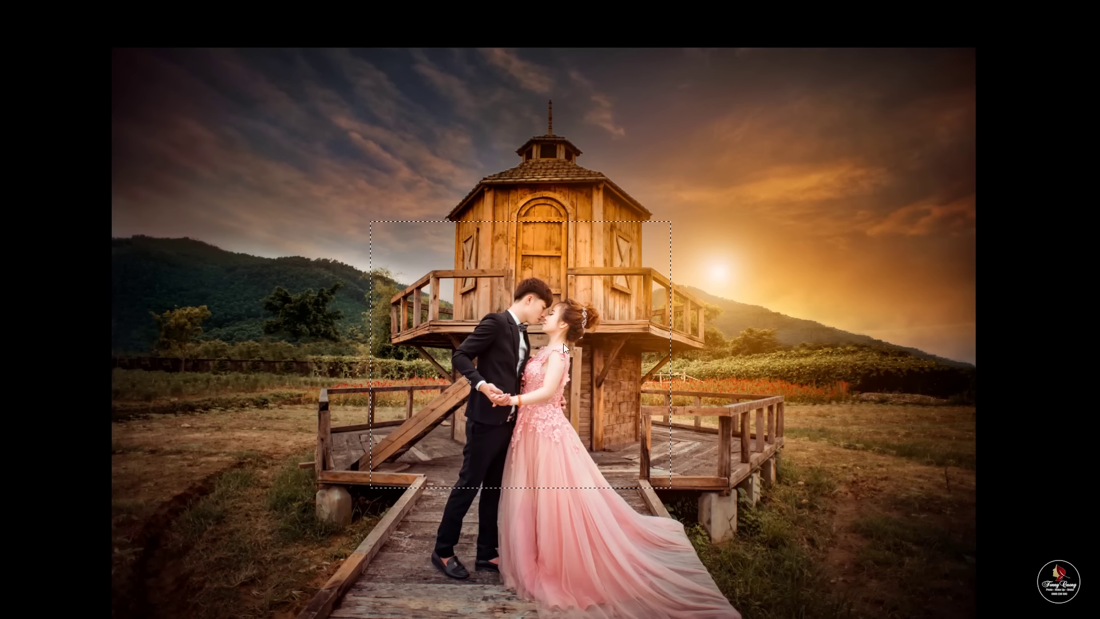
pyautogui.hotkey('ctrl', 'shift', 'x')
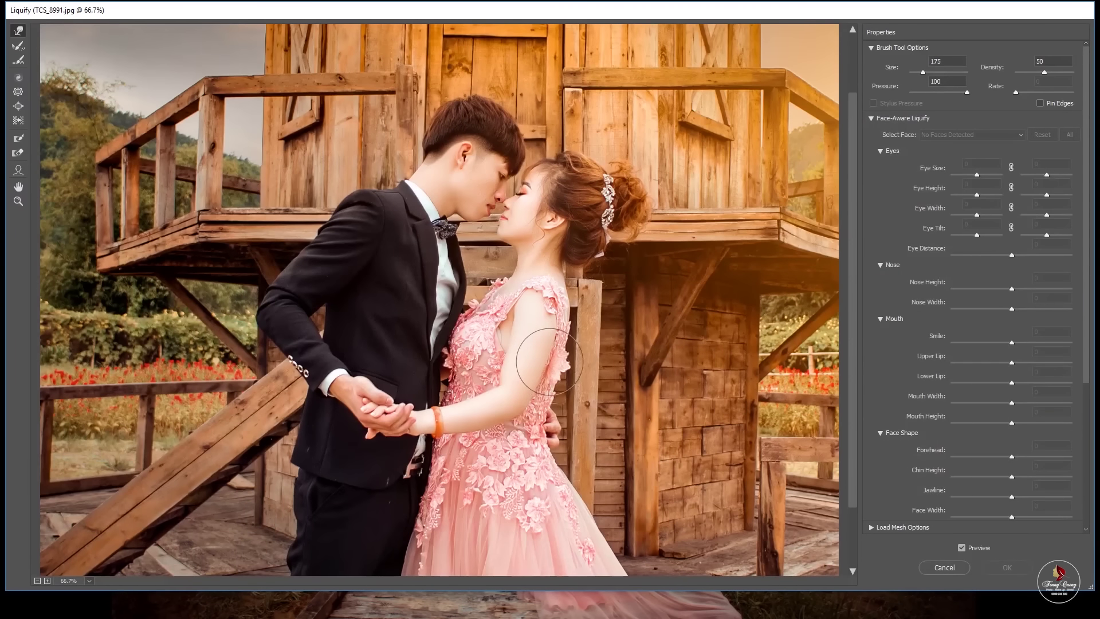
pyautogui.moveTo(549, 361); pyautogui.dragTo(518, 363)
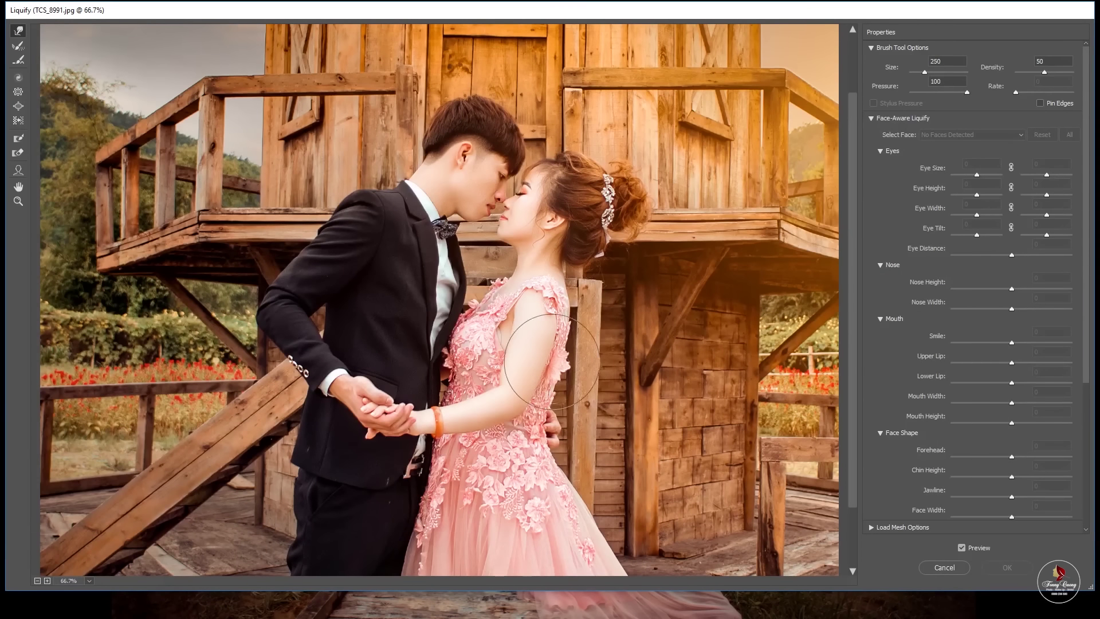
pyautogui.press(']')
pyautogui.press(']')
pyautogui.press(']')
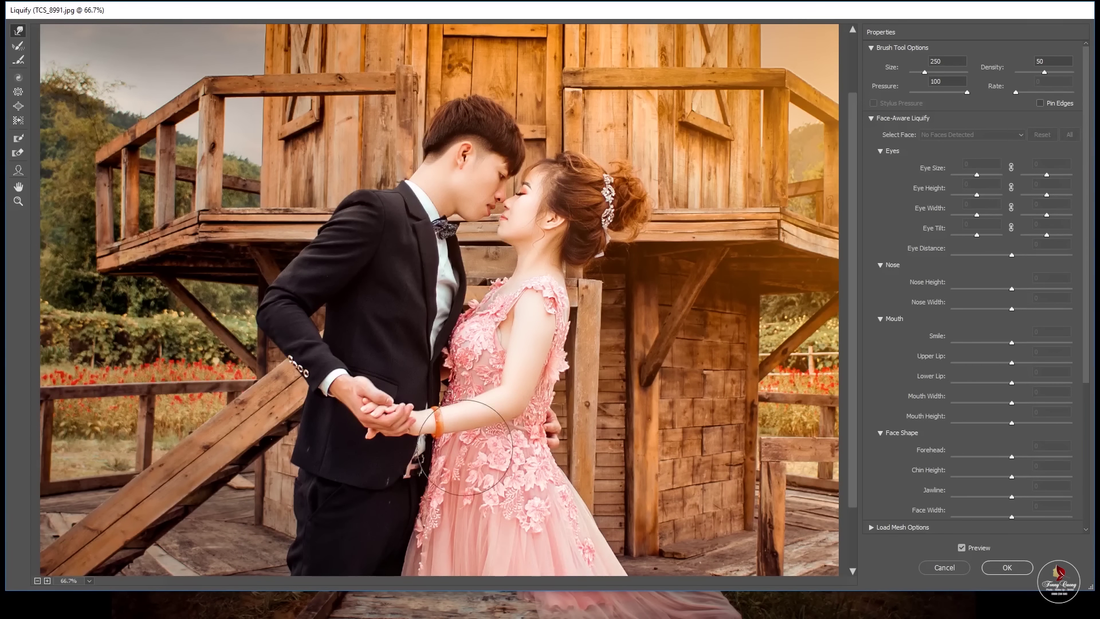
pyautogui.press('Return')
# - Zoom in and turn a traced path around the white armpit patch into a selection
pyautogui.scroll(1, 508, 365)
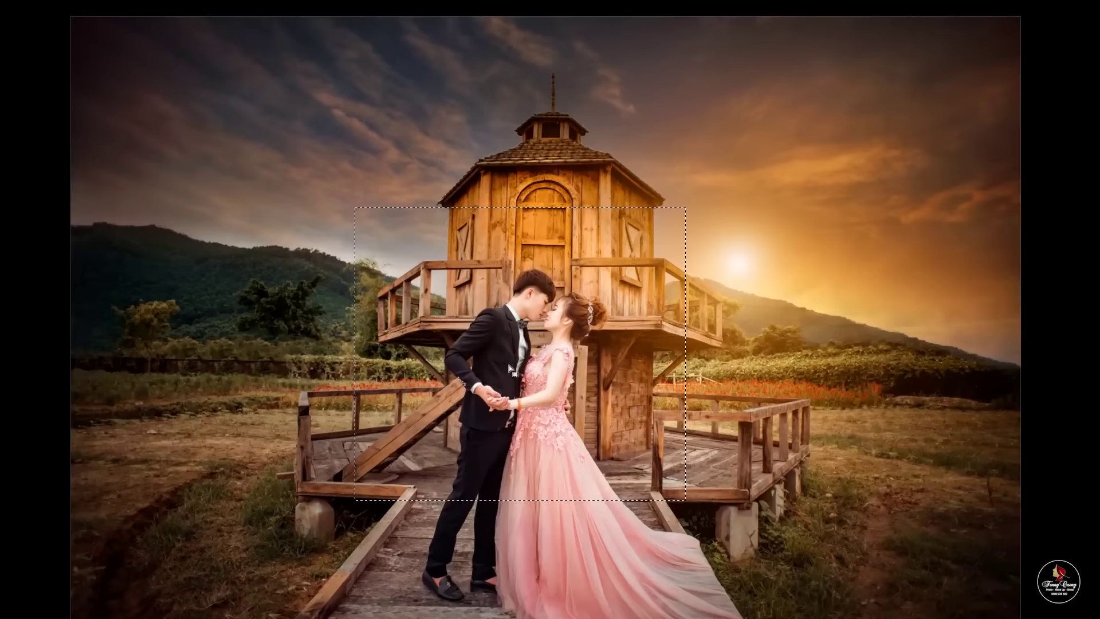
pyautogui.scroll(2, 516, 361)
pyautogui.scroll(3, 544, 344)
pyautogui.scroll(2, 591, 324)
pyautogui.scroll(2, 579, 275)
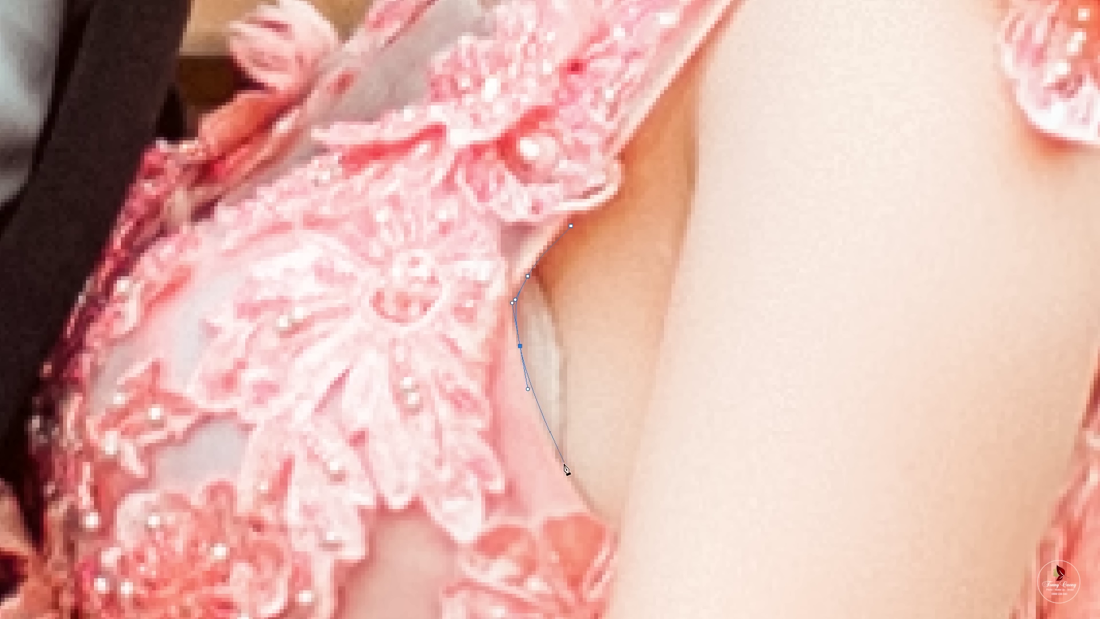
pyautogui.rightClick(581, 486)
pyautogui.click(607, 279)
pyautogui.press('Return')
# - Clone skin tone over the white patch with a soft brush
pyautogui.rightClick(612, 312)
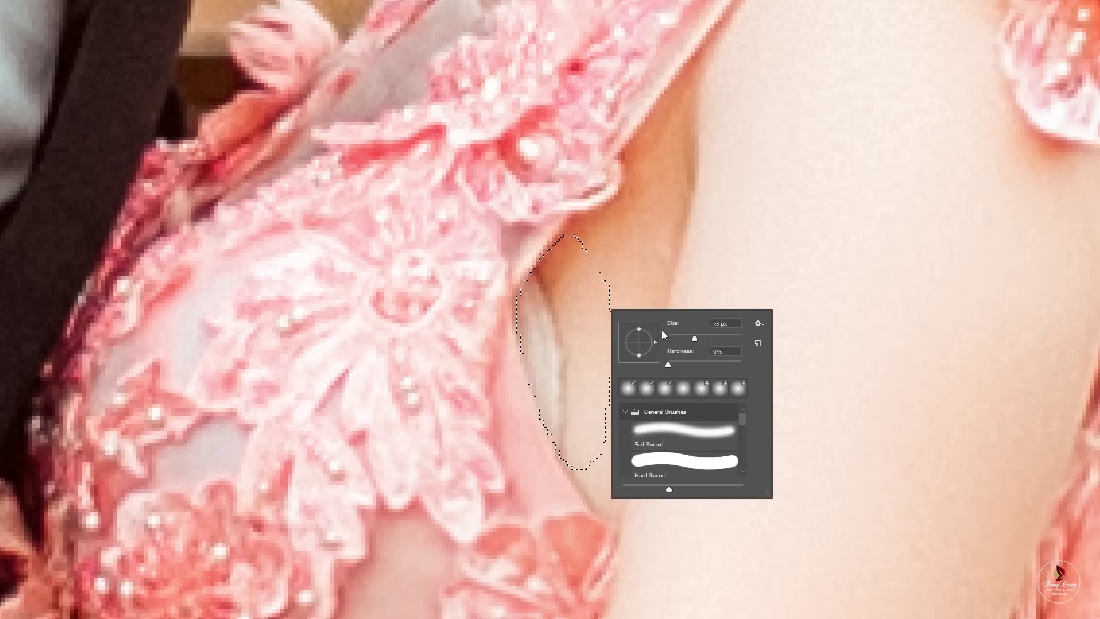
pyautogui.press('Return')
pyautogui.rightClick(678, 334)
pyautogui.press('Return')
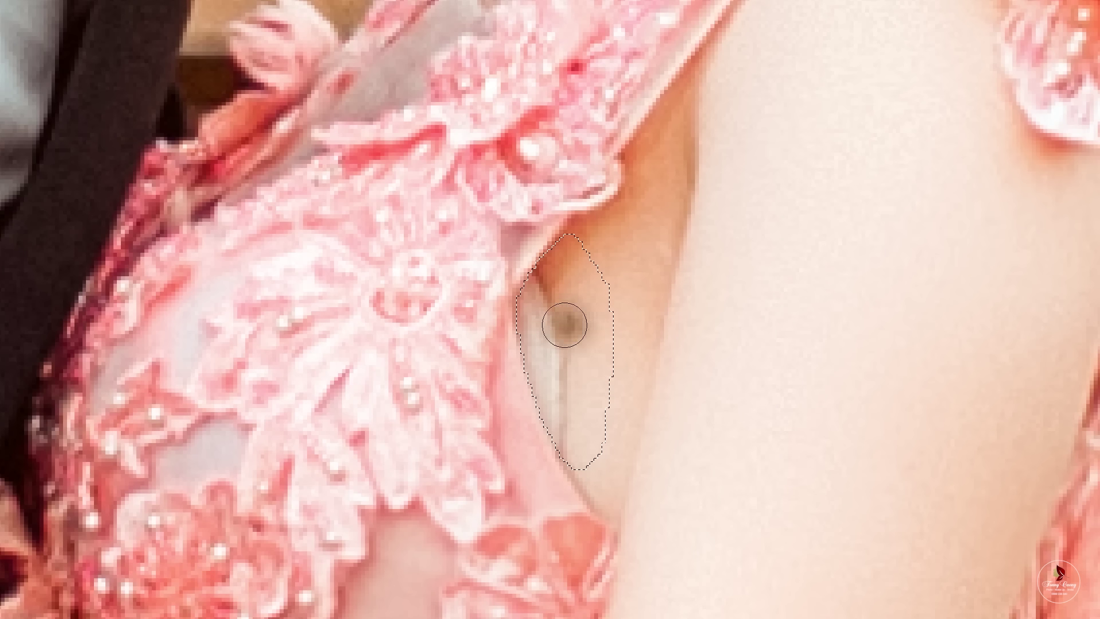
pyautogui.moveTo(567, 268)
pyautogui.mouseDown()
pyautogui.moveTo(508, 314)
pyautogui.moveTo(550, 329)
pyautogui.moveTo(557, 393)
pyautogui.moveTo(552, 357)
pyautogui.mouseUp()
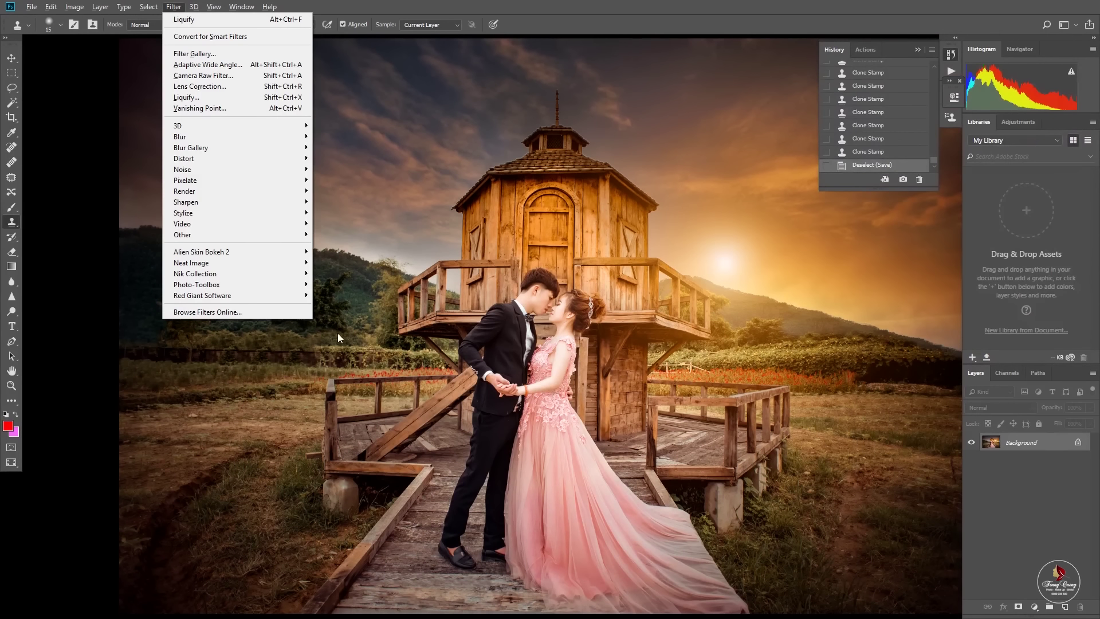
# - Open Alien Skin Bokeh 2 full screen with the Canon 50mm f/1.8 @ f/5.6 preset
pyautogui.click(336, 253)
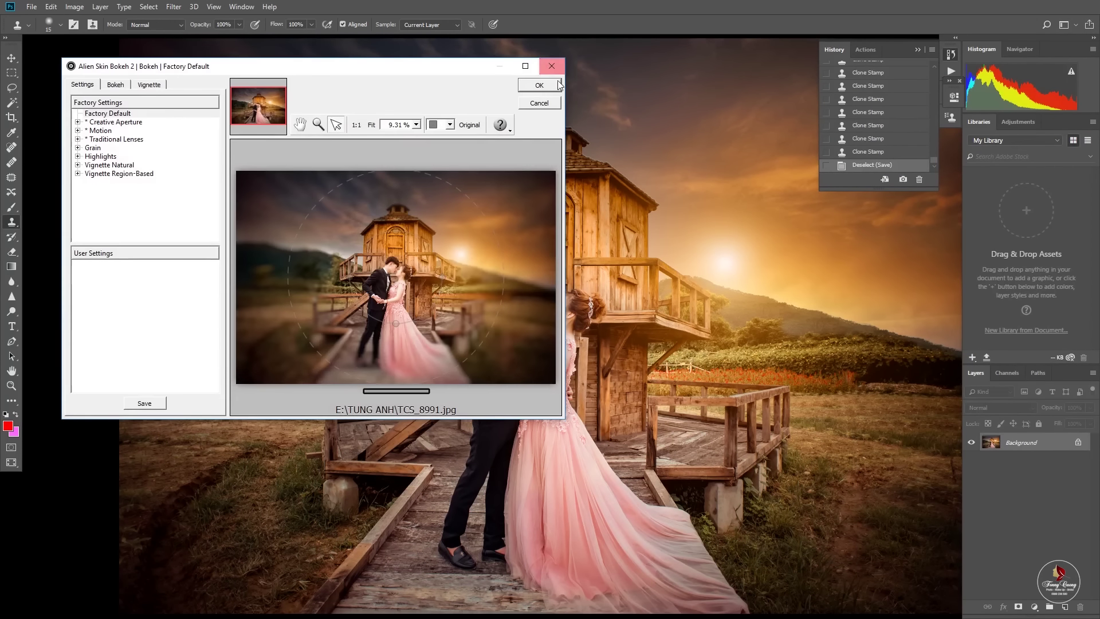
pyautogui.click(521, 69)
pyautogui.click(16, 77)
pyautogui.click(69, 86)
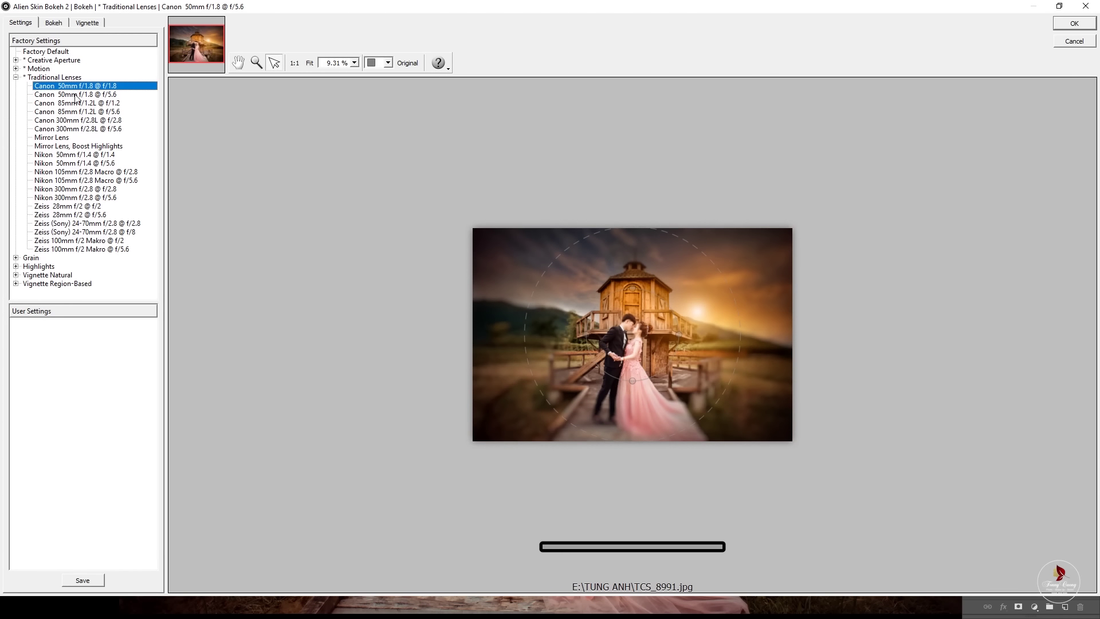
pyautogui.click(87, 22)
pyautogui.click(54, 22)
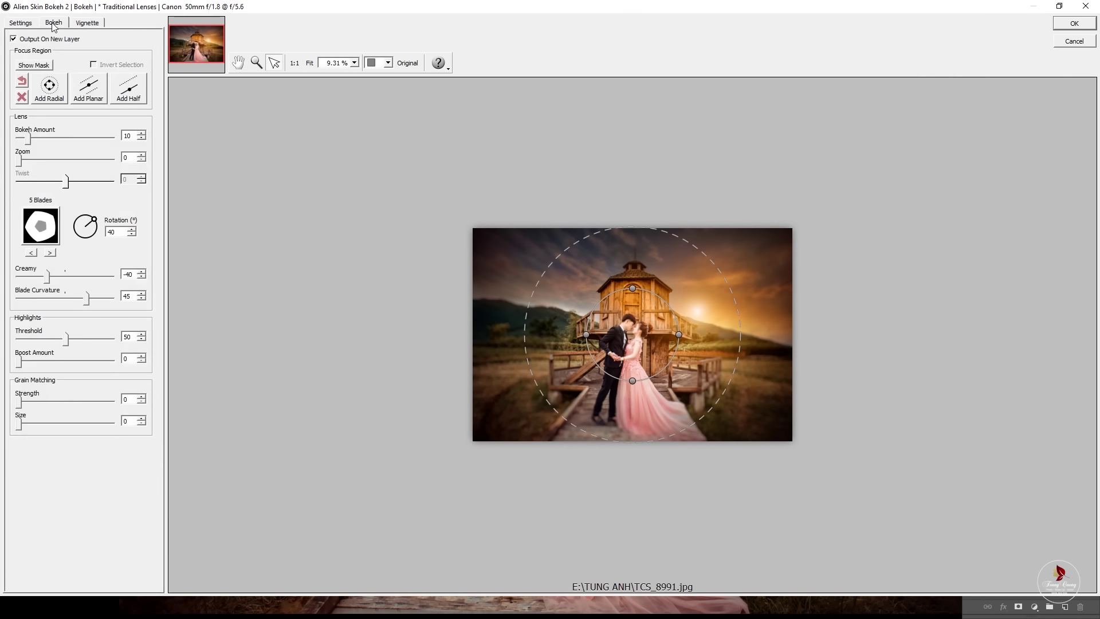
# - Level the focus plane across the couple, set Bokeh Amount 4, and apply as a layer
pyautogui.moveTo(745, 344); pyautogui.dragTo(758, 342)
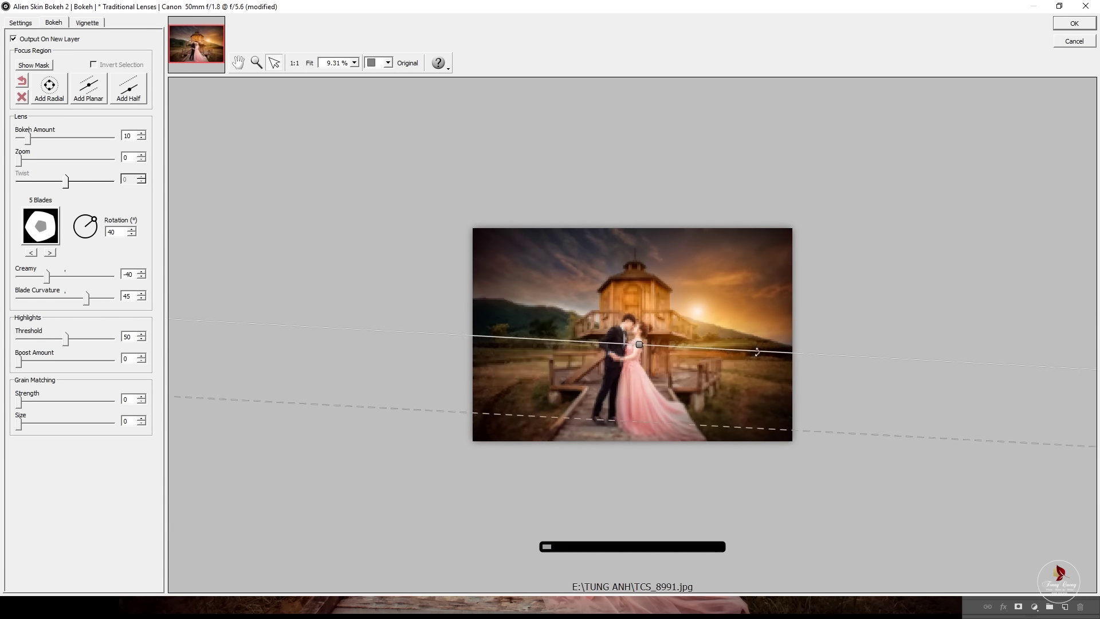
pyautogui.scroll(2, 757, 343)
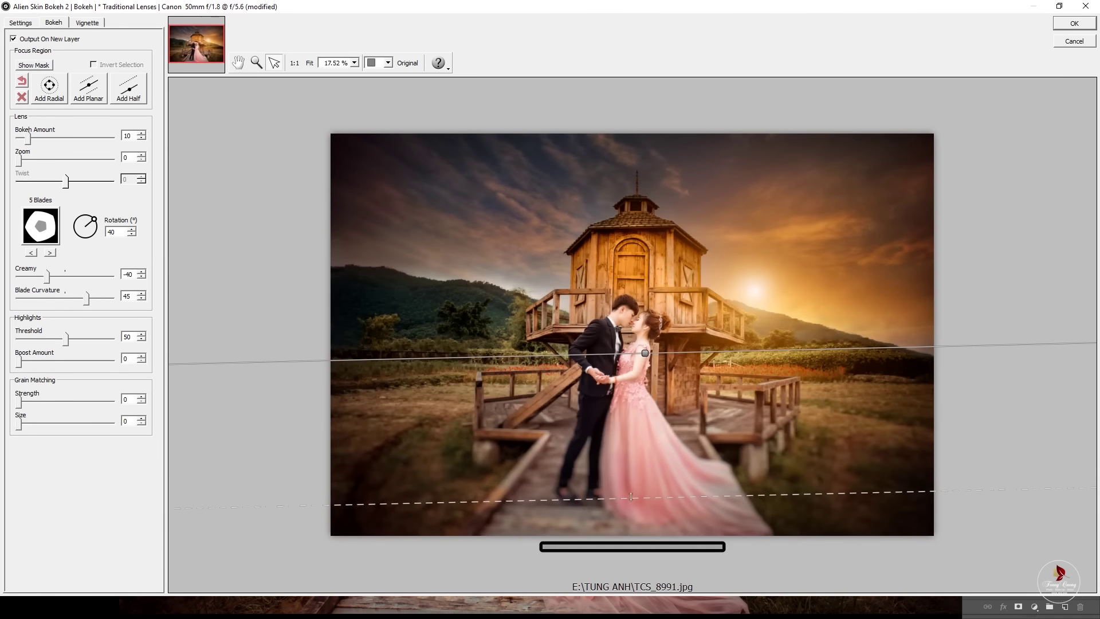
pyautogui.moveTo(644, 352)
pyautogui.mouseDown()
pyautogui.moveTo(628, 421)
pyautogui.moveTo(630, 370)
pyautogui.mouseUp()
pyautogui.scroll(-1, 630, 370)
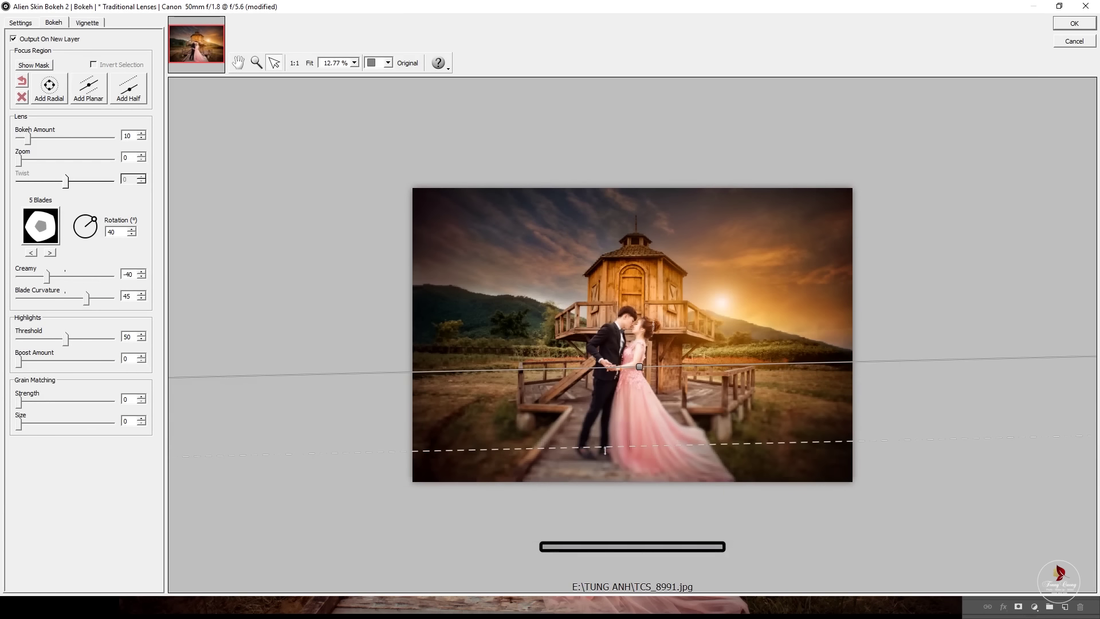
pyautogui.moveTo(540, 369); pyautogui.dragTo(539, 365)
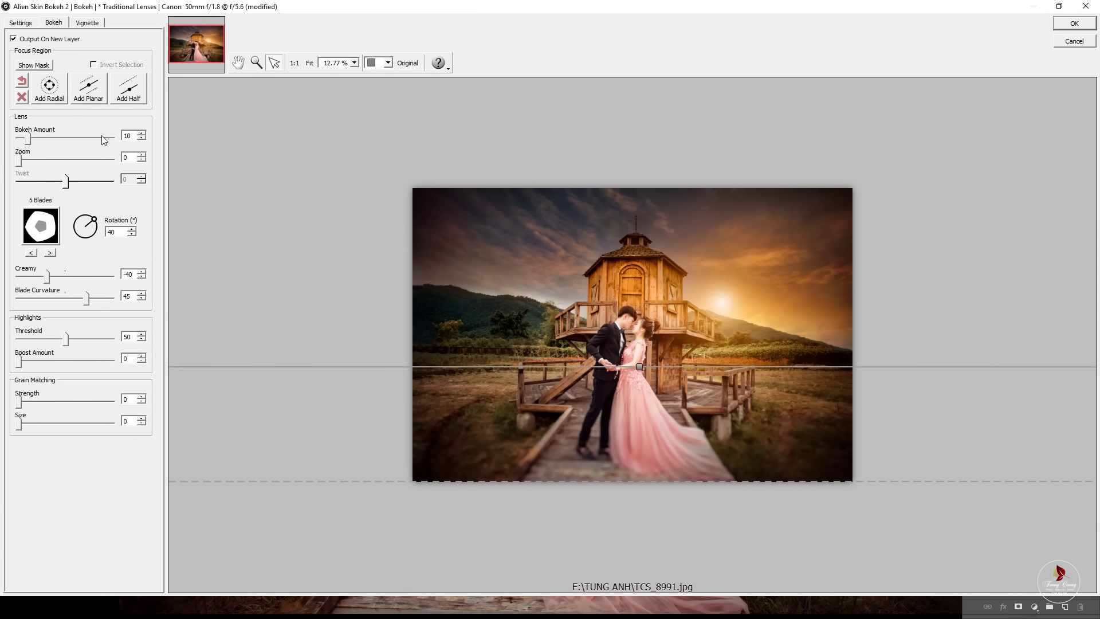
pyautogui.write('4')
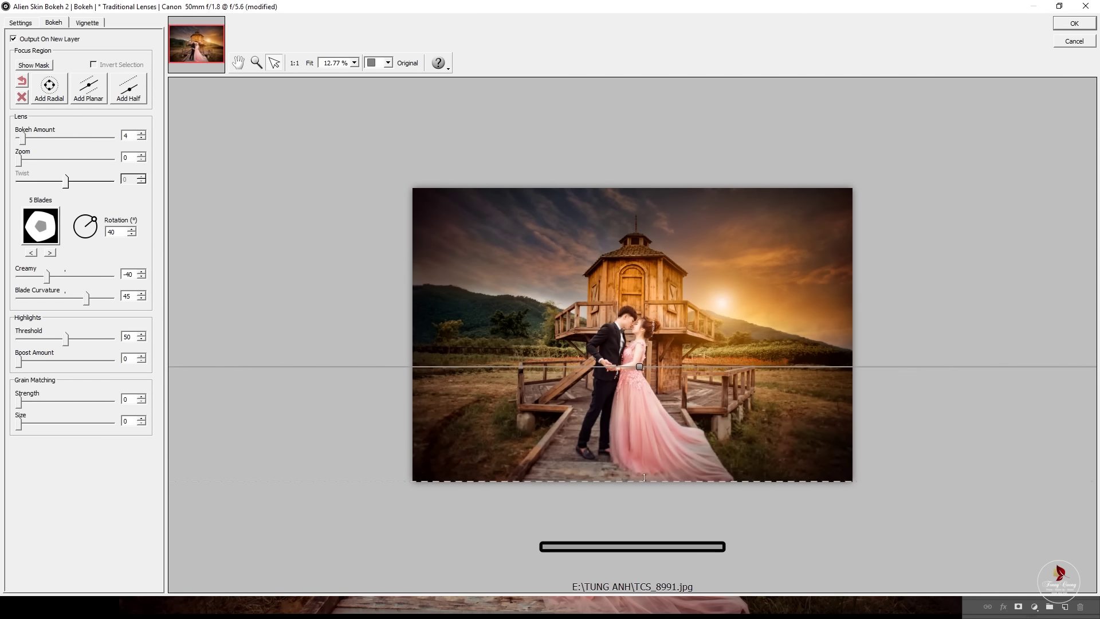
pyautogui.moveTo(644, 480); pyautogui.dragTo(644, 470)
pyautogui.moveTo(639, 367); pyautogui.dragTo(640, 384)
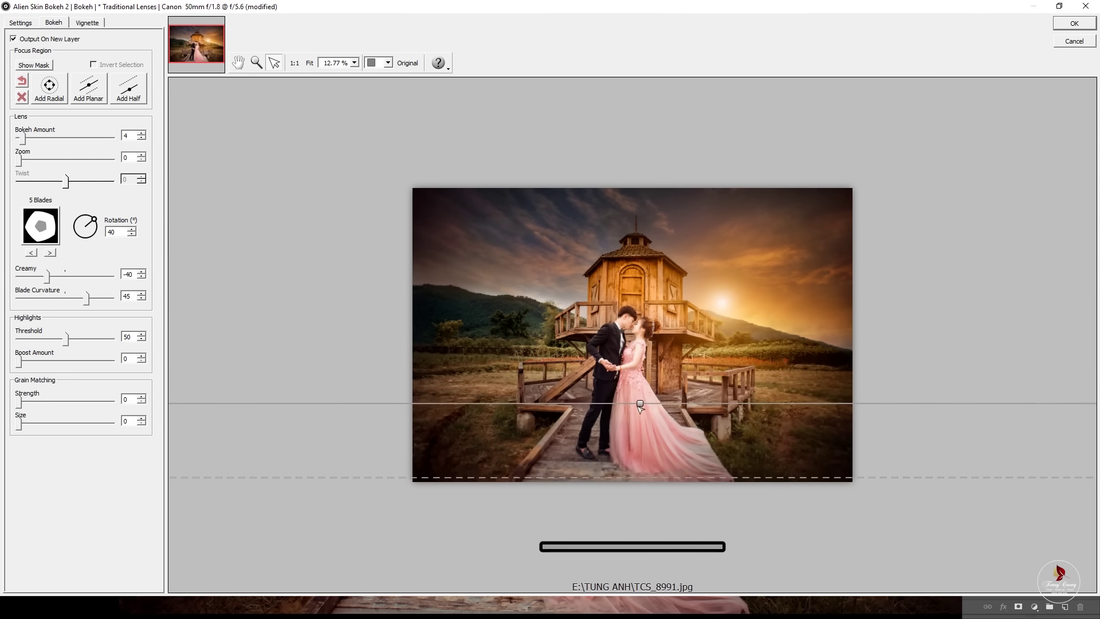
pyautogui.press('Return')
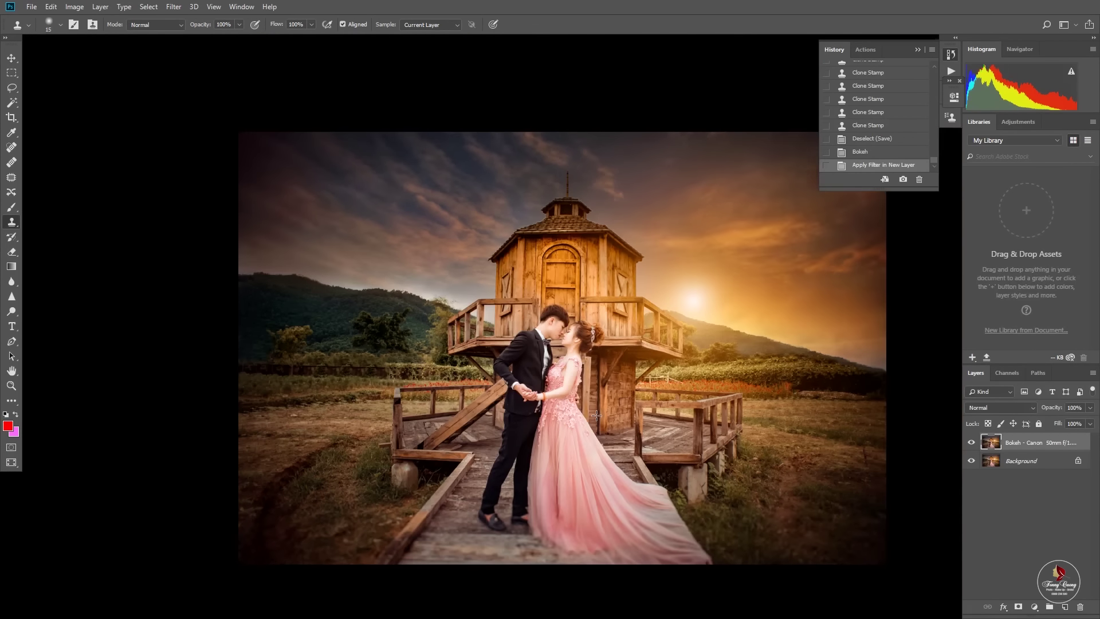
# - Lower the blur layer to 77% opacity and merge it into the Background
pyautogui.press('f')
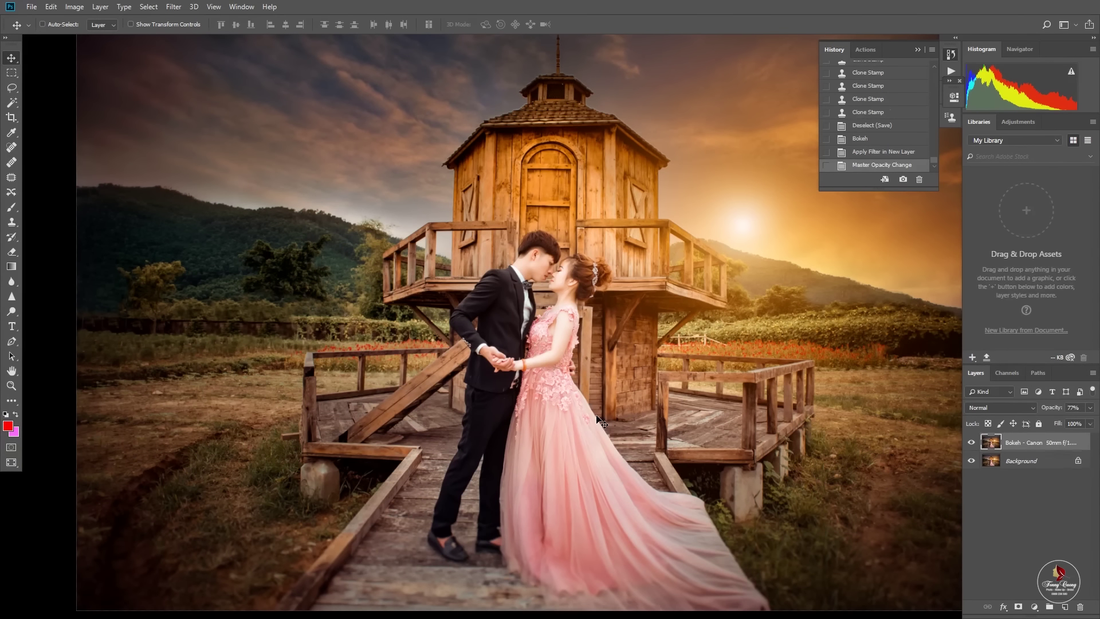
pyautogui.hotkey('ctrl', 'shift', 'e')
pyautogui.hotkey('ctrl', '-')
pyautogui.scroll(1, 514, 327)
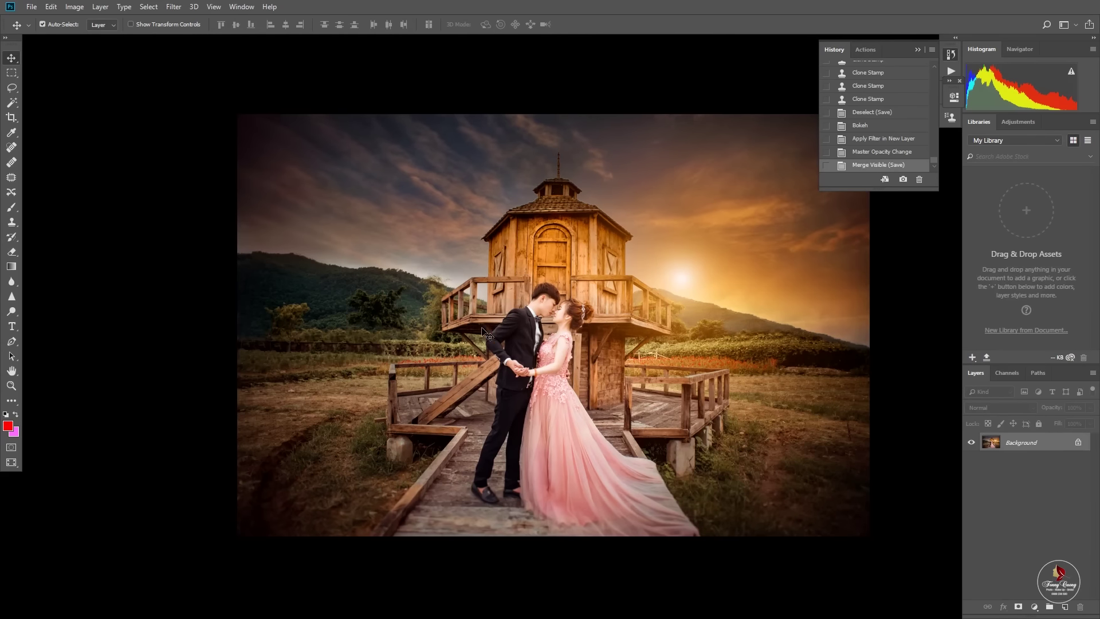
# - Apply Camera Raw with Temperature +11, Vibrance -20, Exposure -0.35 and added contrast
pyautogui.press('f')
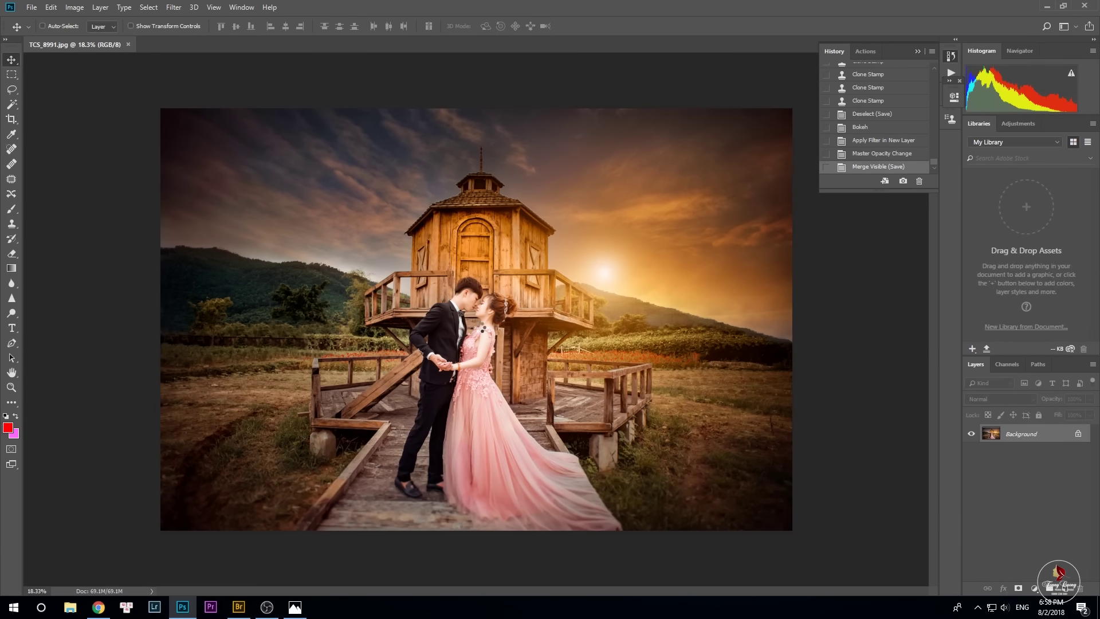
pyautogui.hotkey('ctrl', 'shift', 'a')
pyautogui.moveTo(1009, 220); pyautogui.dragTo(1015, 219)
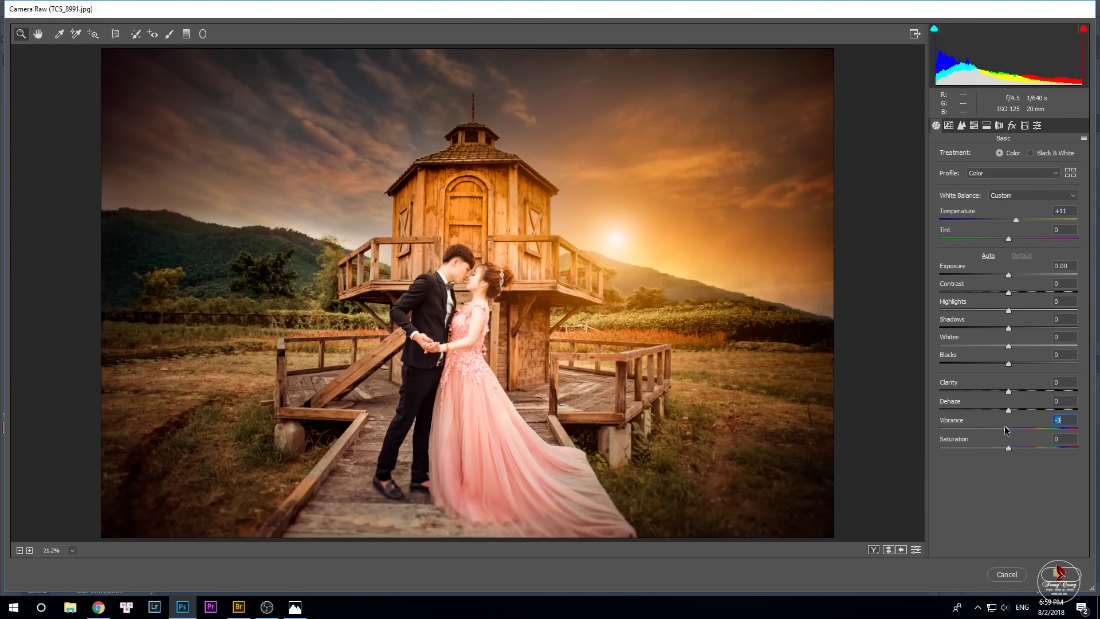
pyautogui.moveTo(1007, 429); pyautogui.dragTo(995, 431)
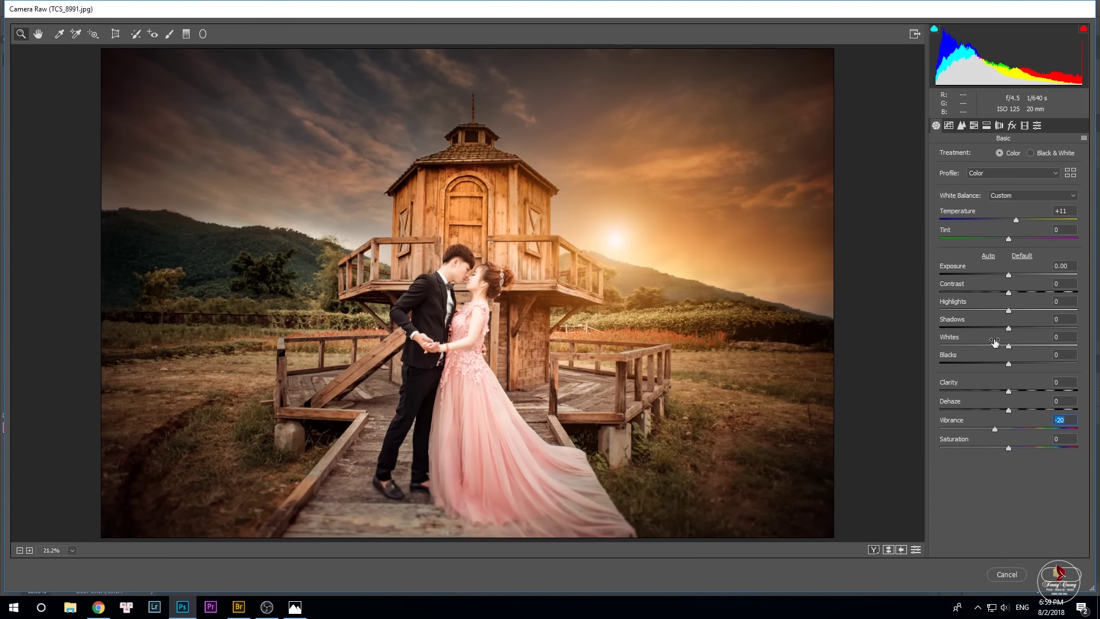
pyautogui.moveTo(1009, 275); pyautogui.dragTo(1023, 296)
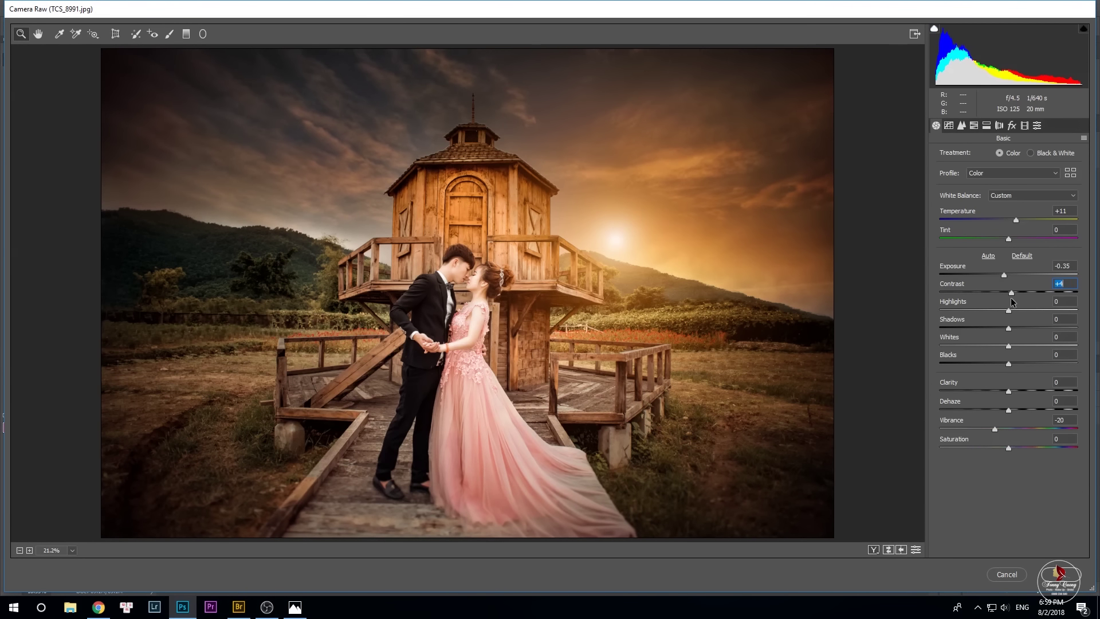
pyautogui.click(1080, 578)
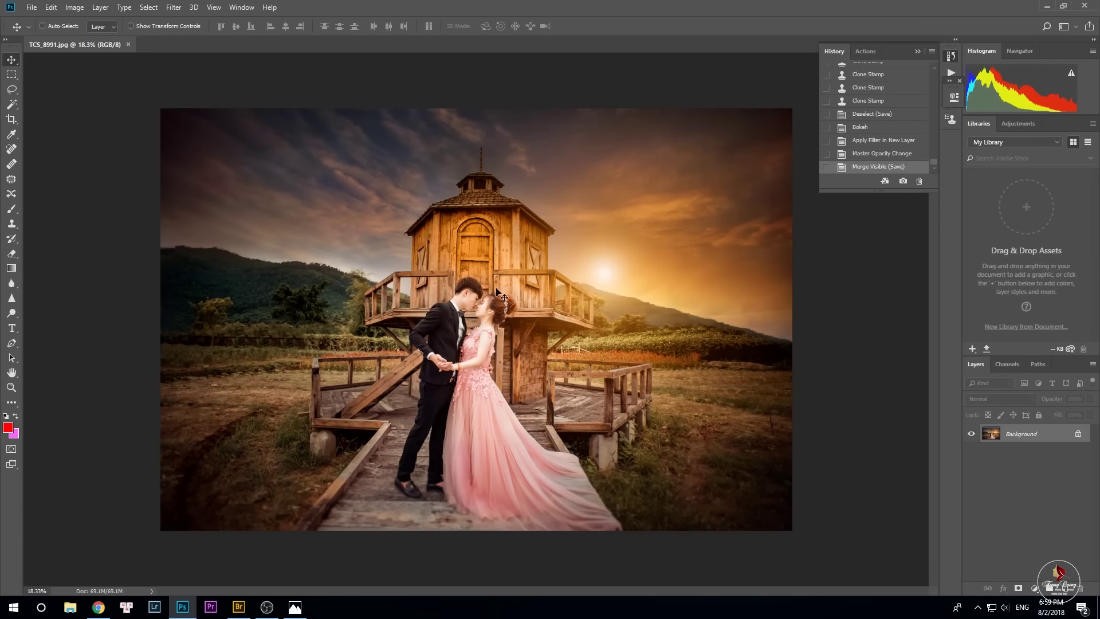
# - Fade the Camera Raw filter, save the photo, and review the result
pyautogui.hotkey('ctrl', 'shift', 'f')
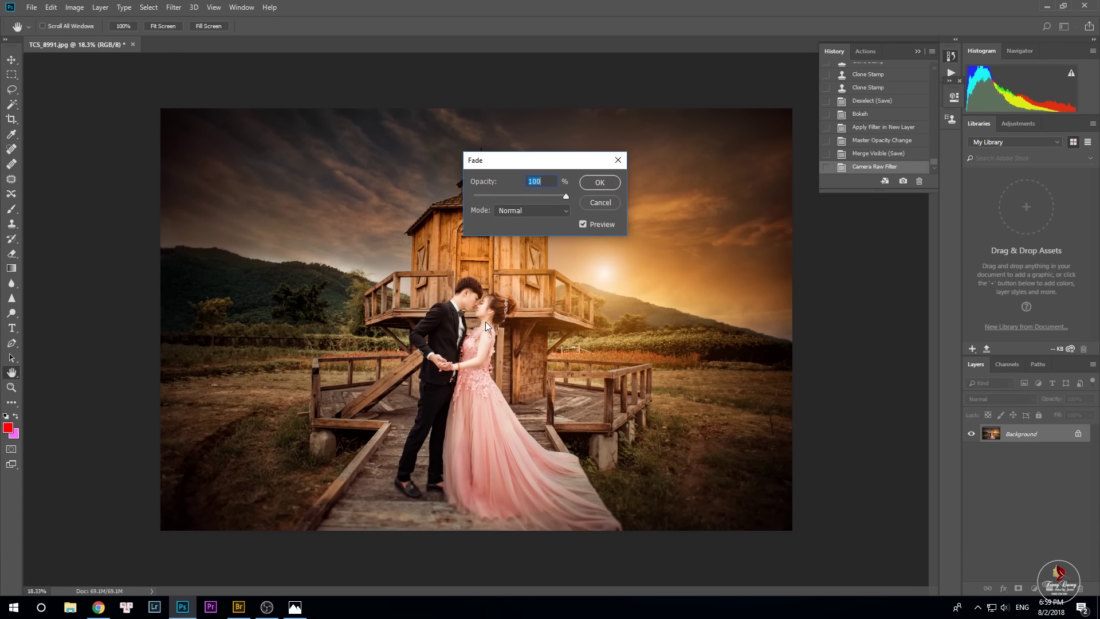
pyautogui.press('Return')
pyautogui.hotkey('ctrl', '-')
pyautogui.hotkey('ctrl', 's')
pyautogui.scroll(-1, 484, 326)
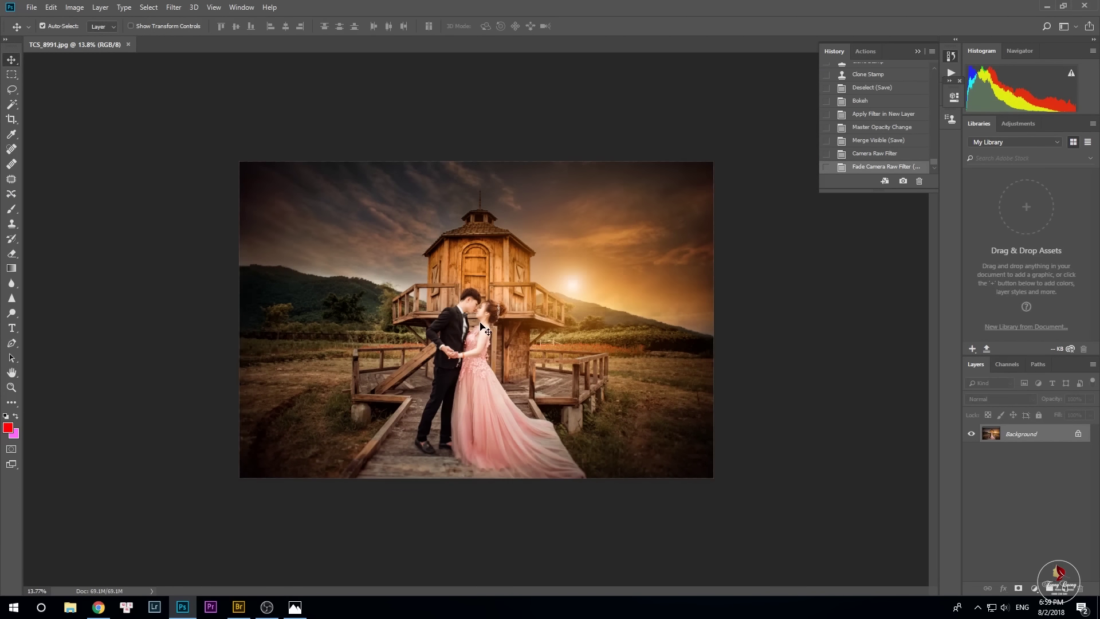
pyautogui.scroll(3, 499, 315)
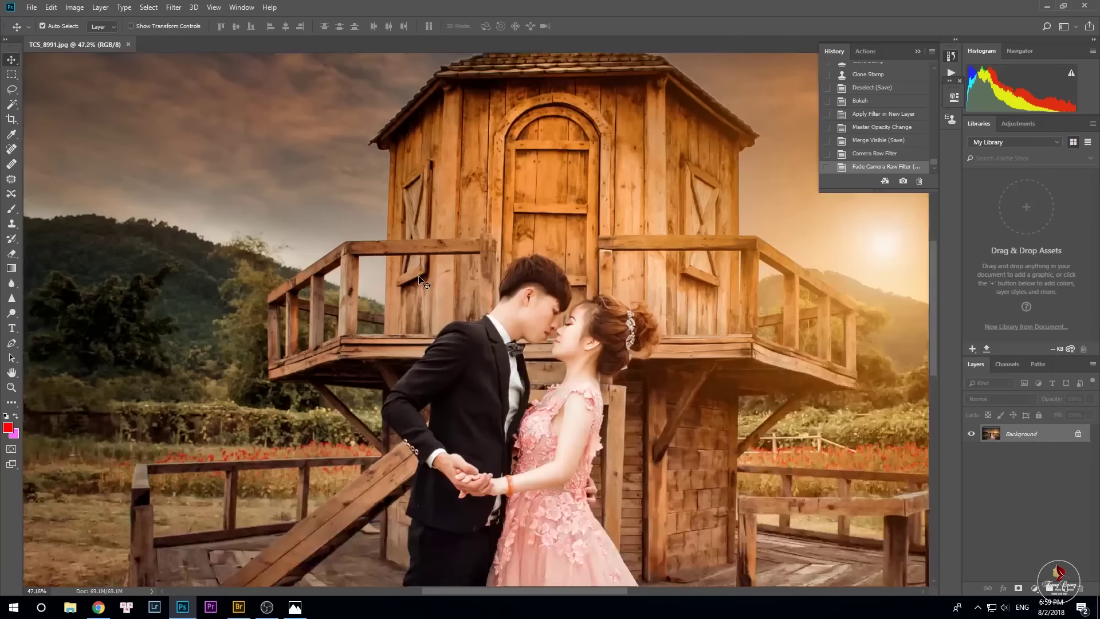
pyautogui.scroll(1, 459, 304)
pyautogui.scroll(-1, 435, 298)
pyautogui.scroll(-1, 427, 296)
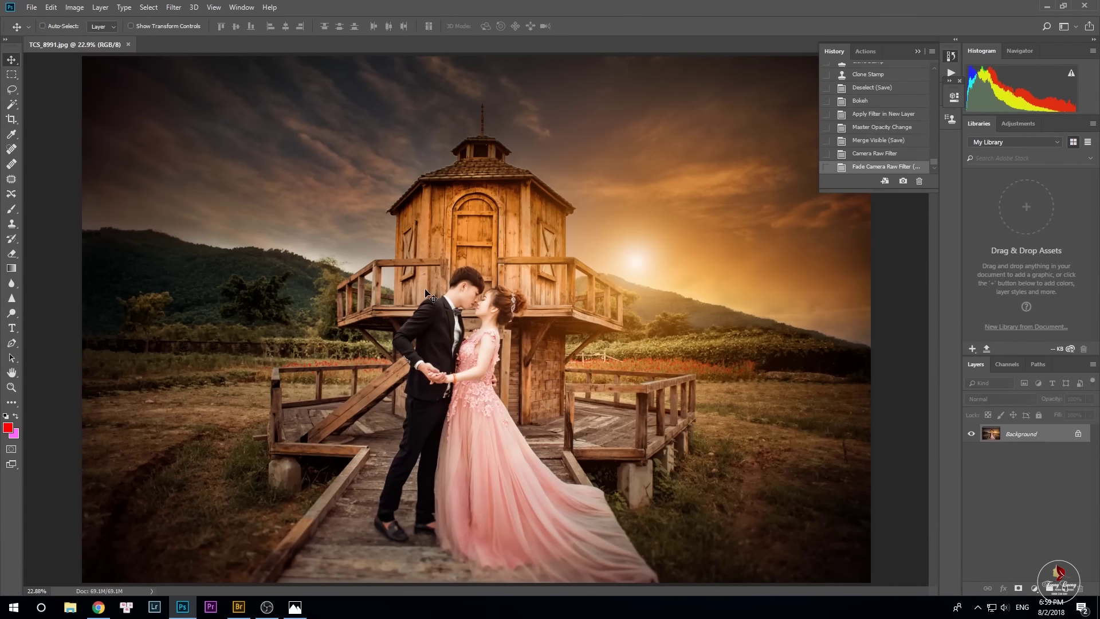
pyautogui.scroll(2, 453, 161)
pyautogui.scroll(-3, 476, 178)
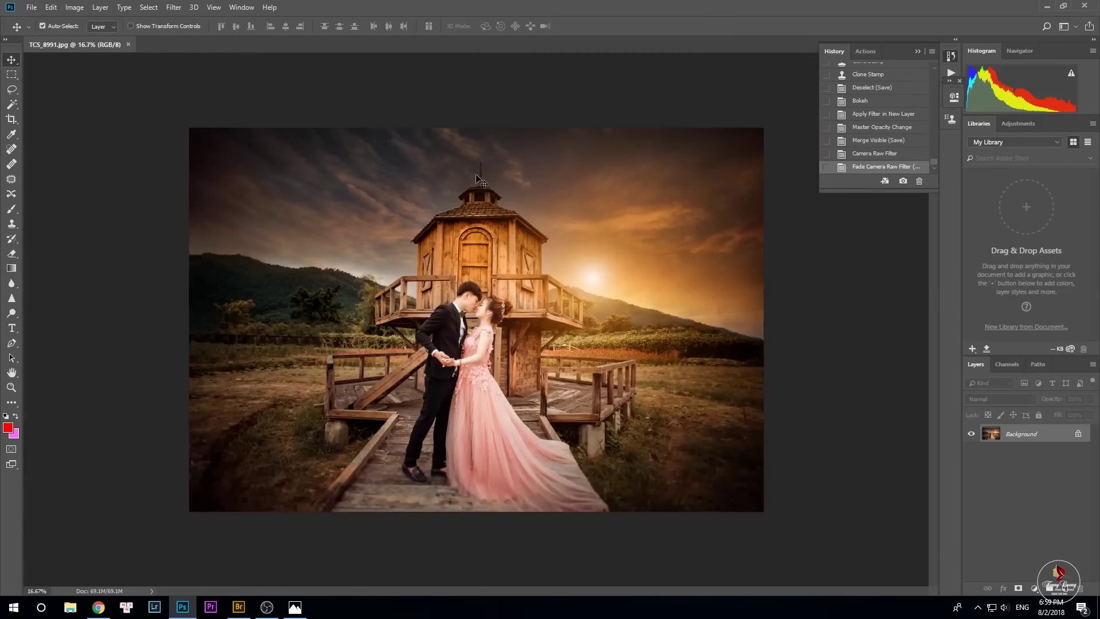